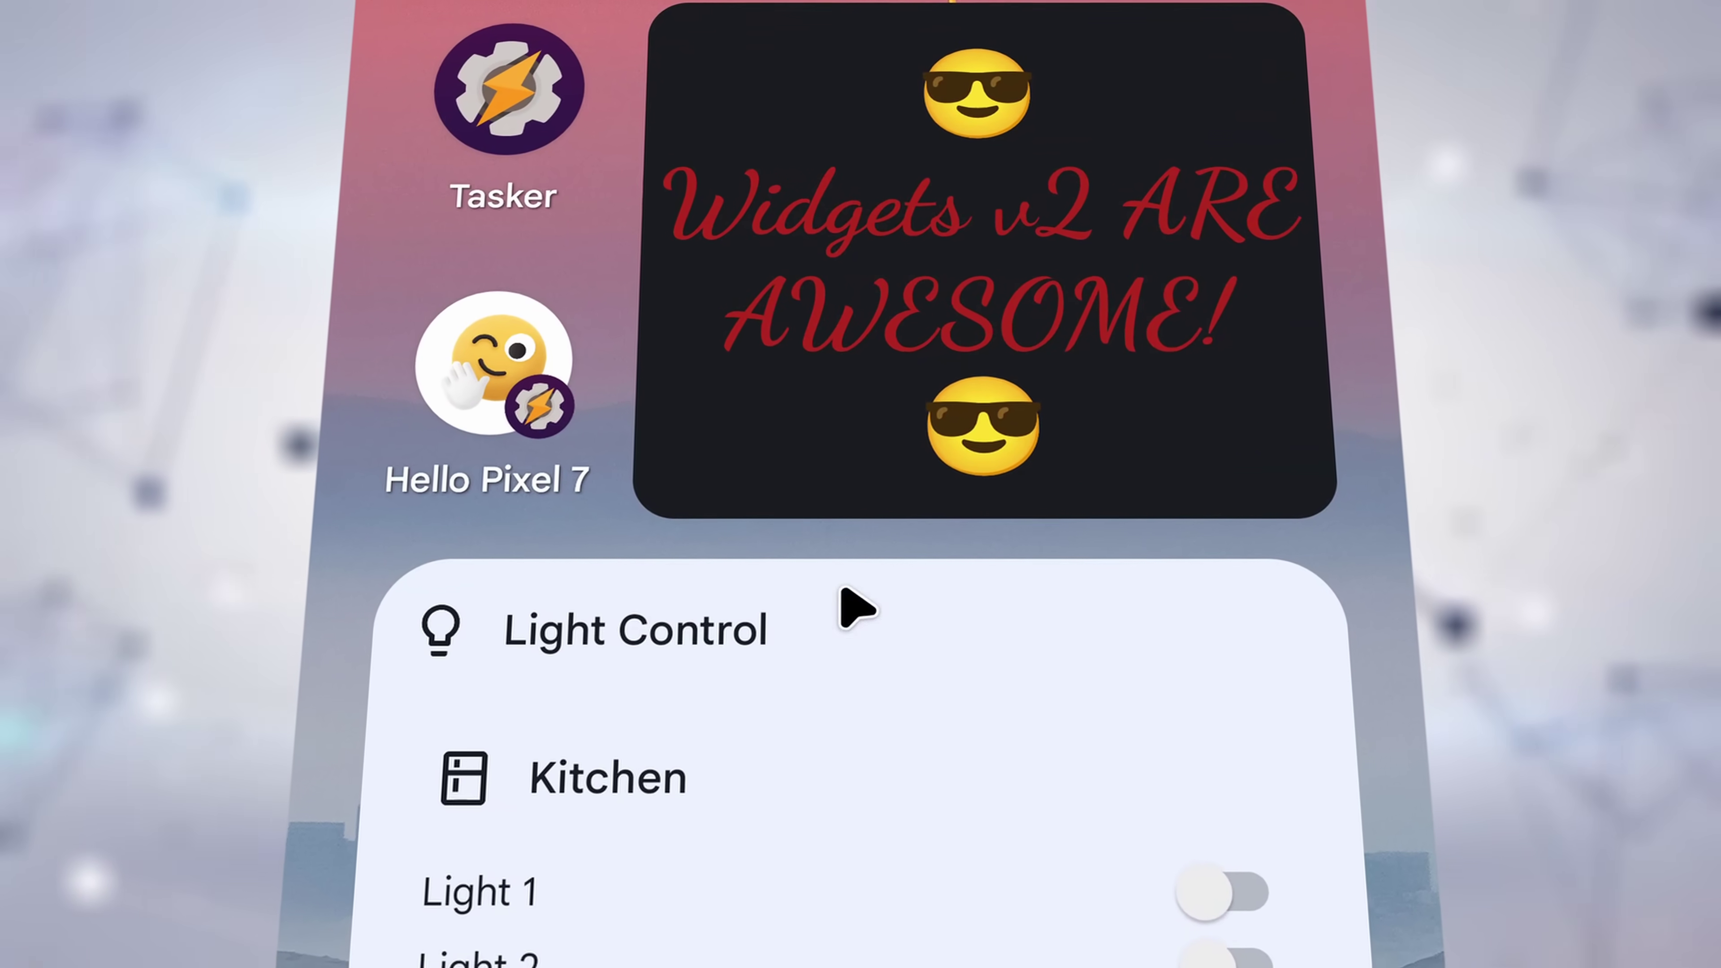
Step: Switch Light 2 on in the Light Control widget and run the Hello Pixel 7 shortcut
{"action": "left_click", "coordinate": [1184, 888]}
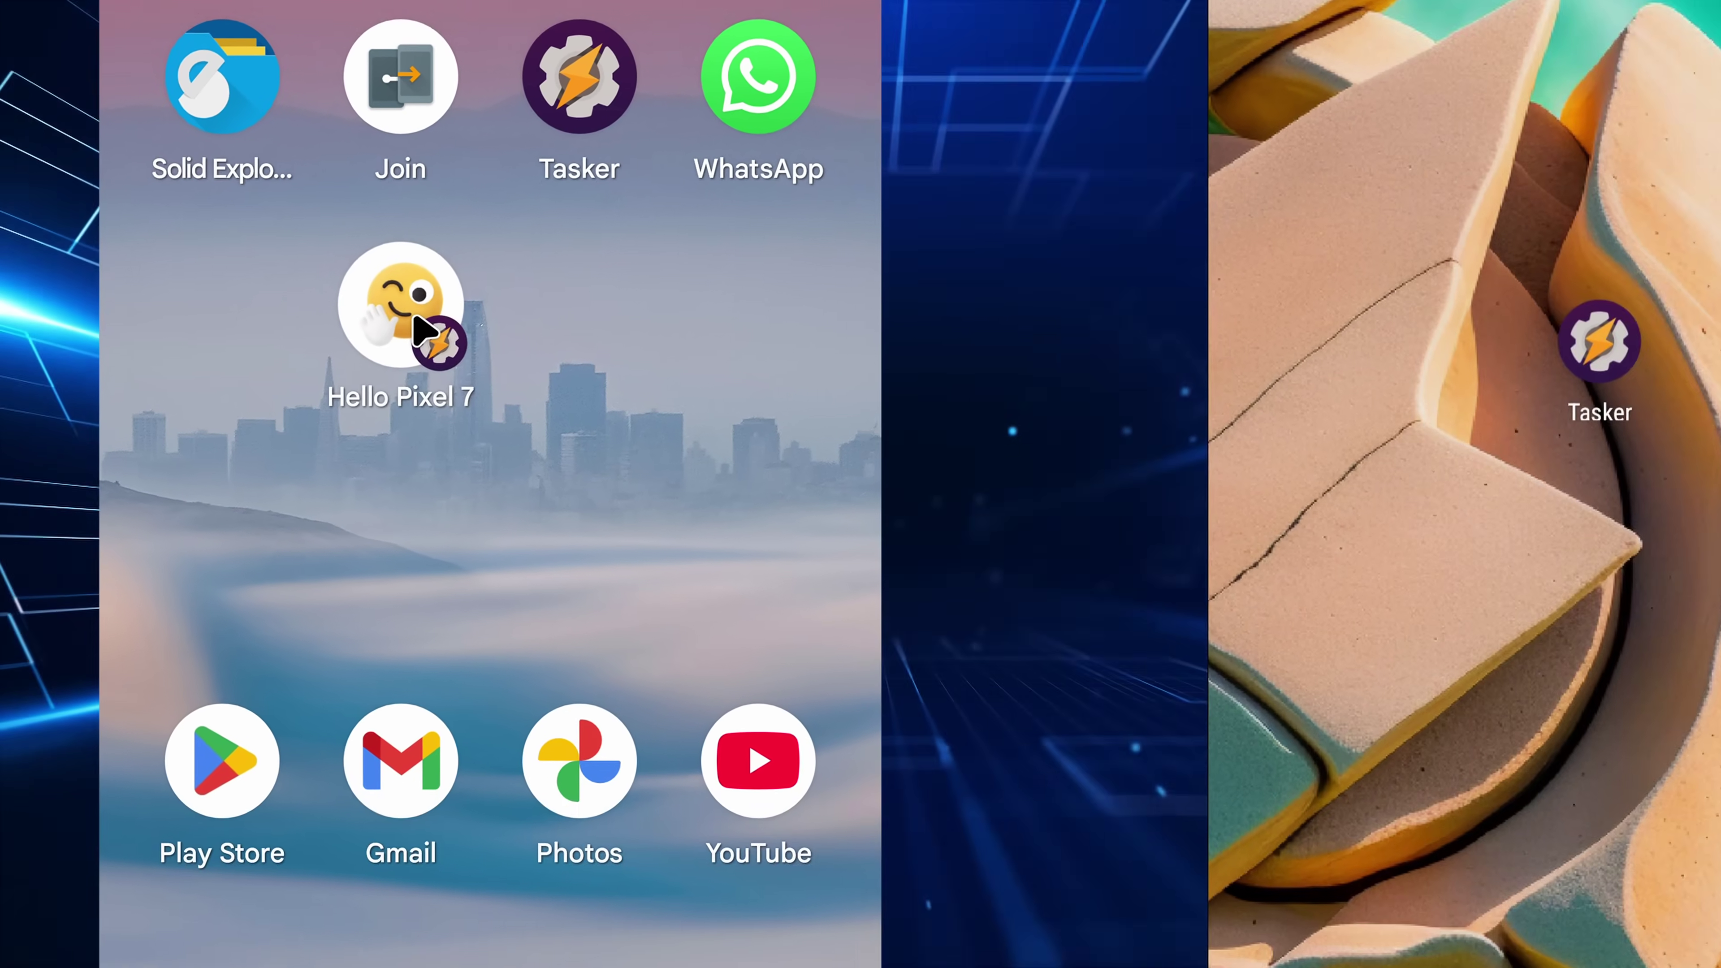
{"action": "left_click", "coordinate": [425, 331]}
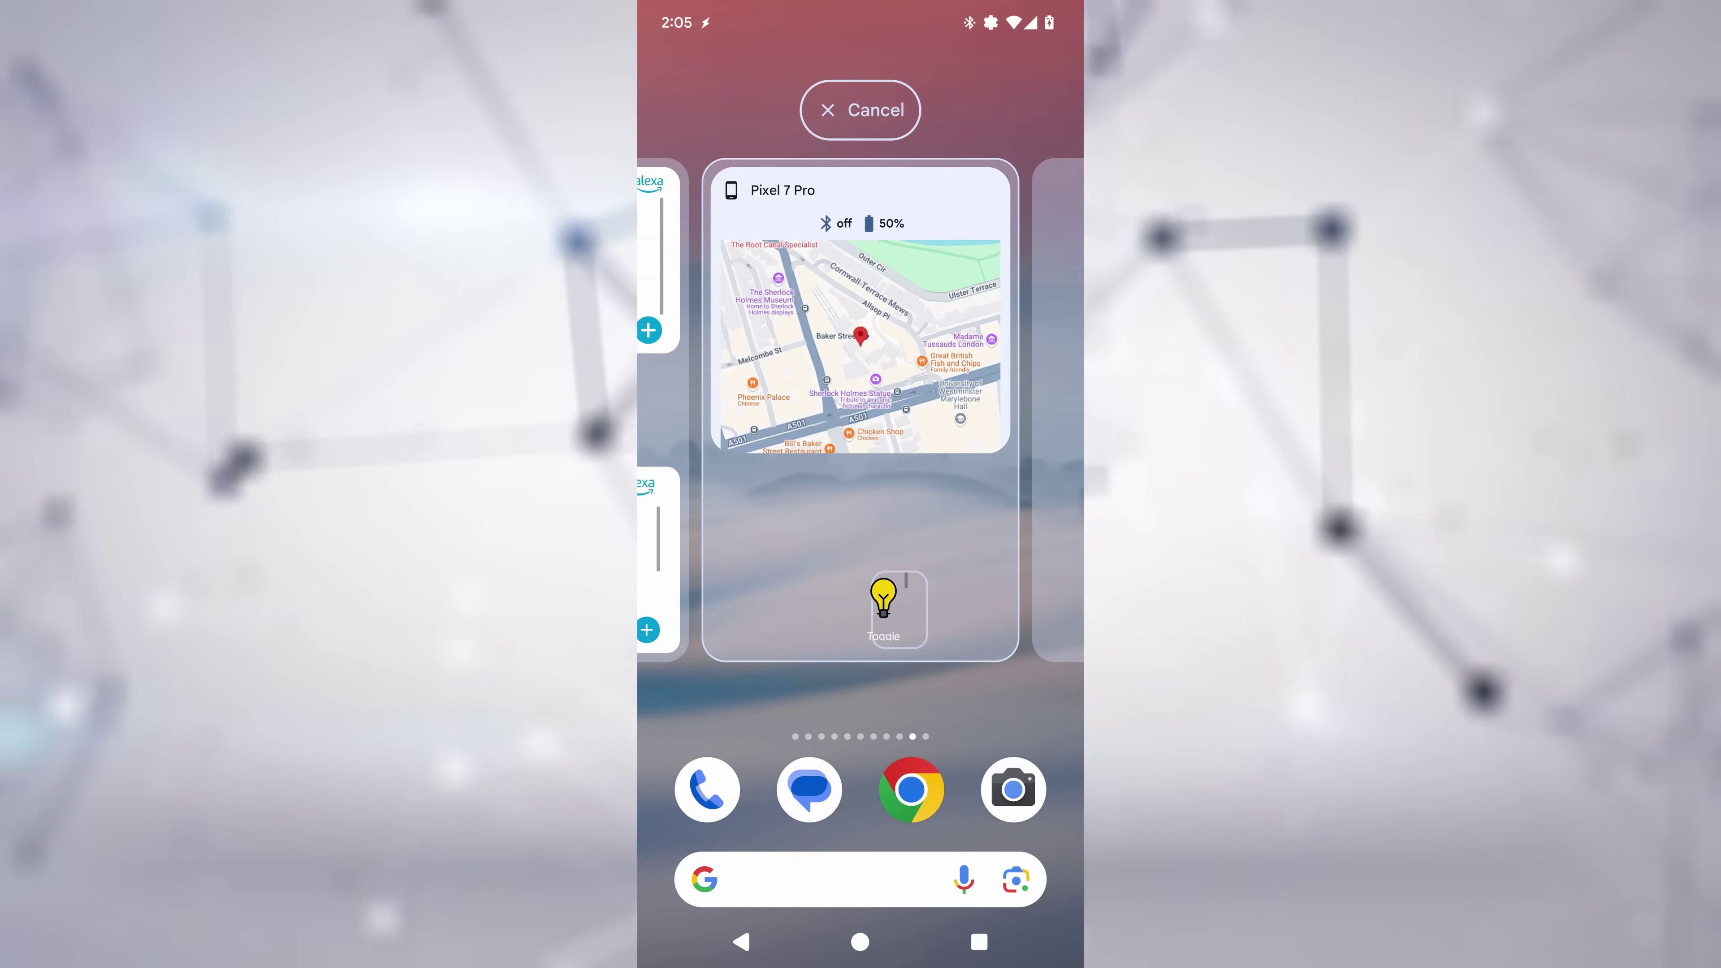
Step: Move the Toggle widget onto the next home-screen page
{"action": "left_click_drag", "start_coordinate": [884, 597], "coordinate": [812, 386]}
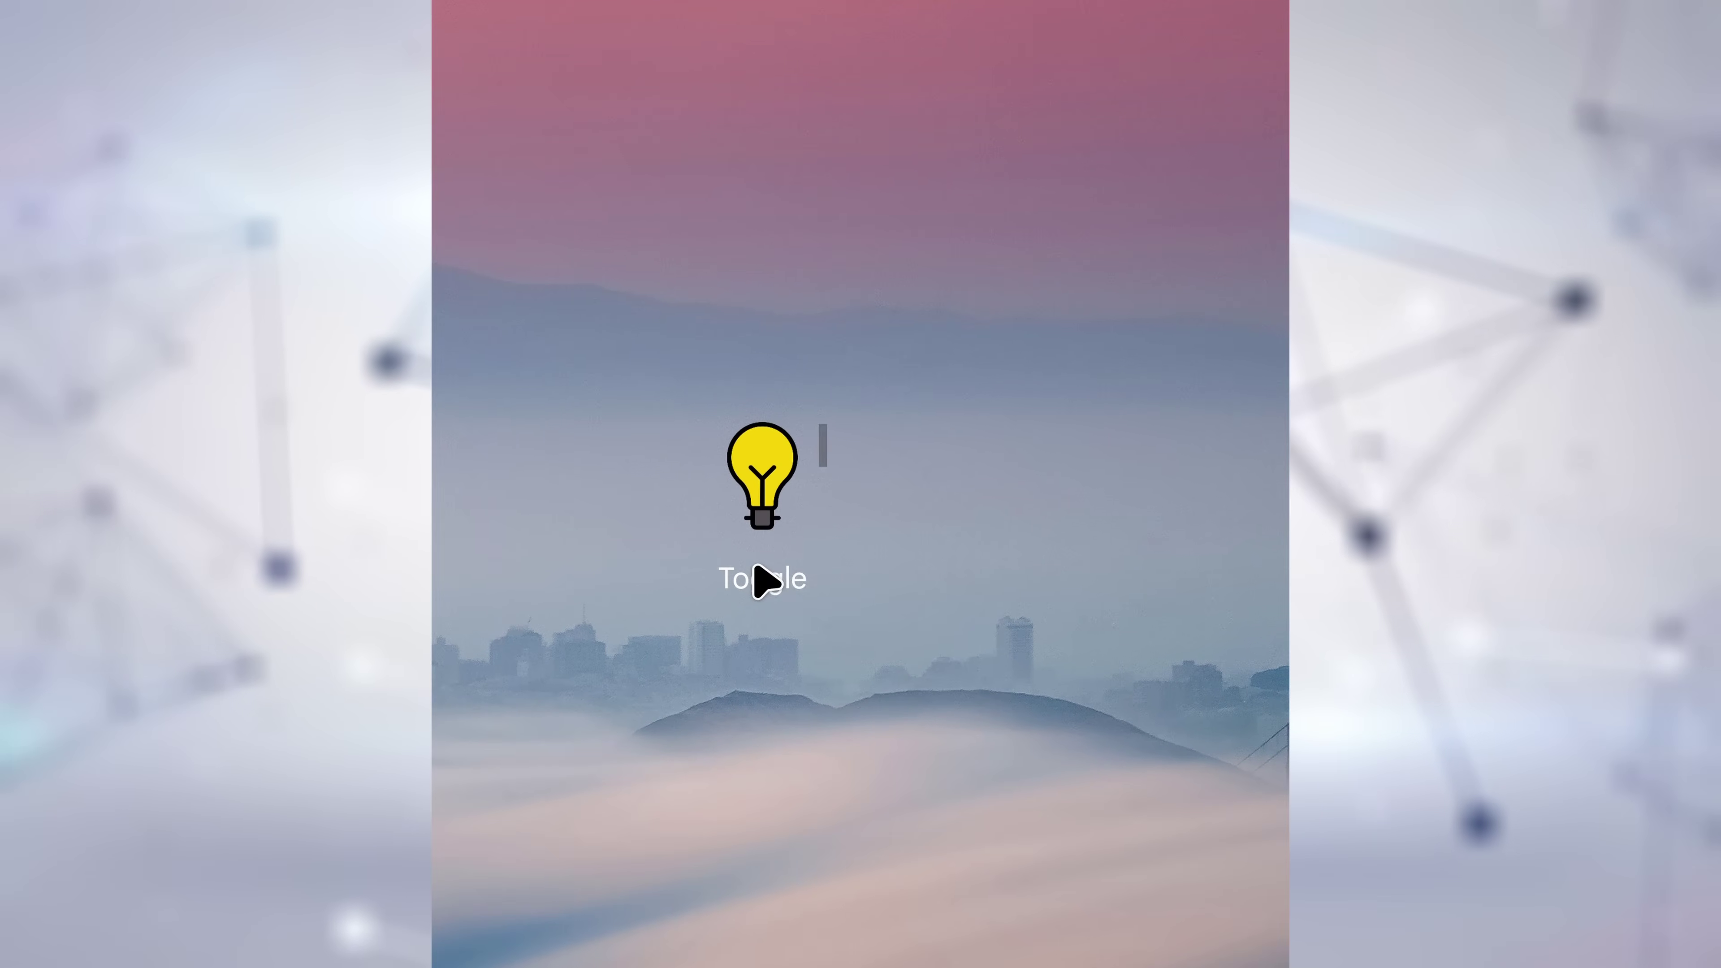
{"action": "left_click_drag", "start_coordinate": [770, 516], "coordinate": [786, 446]}
{"action": "left_click_drag", "start_coordinate": [786, 385], "coordinate": [792, 31]}
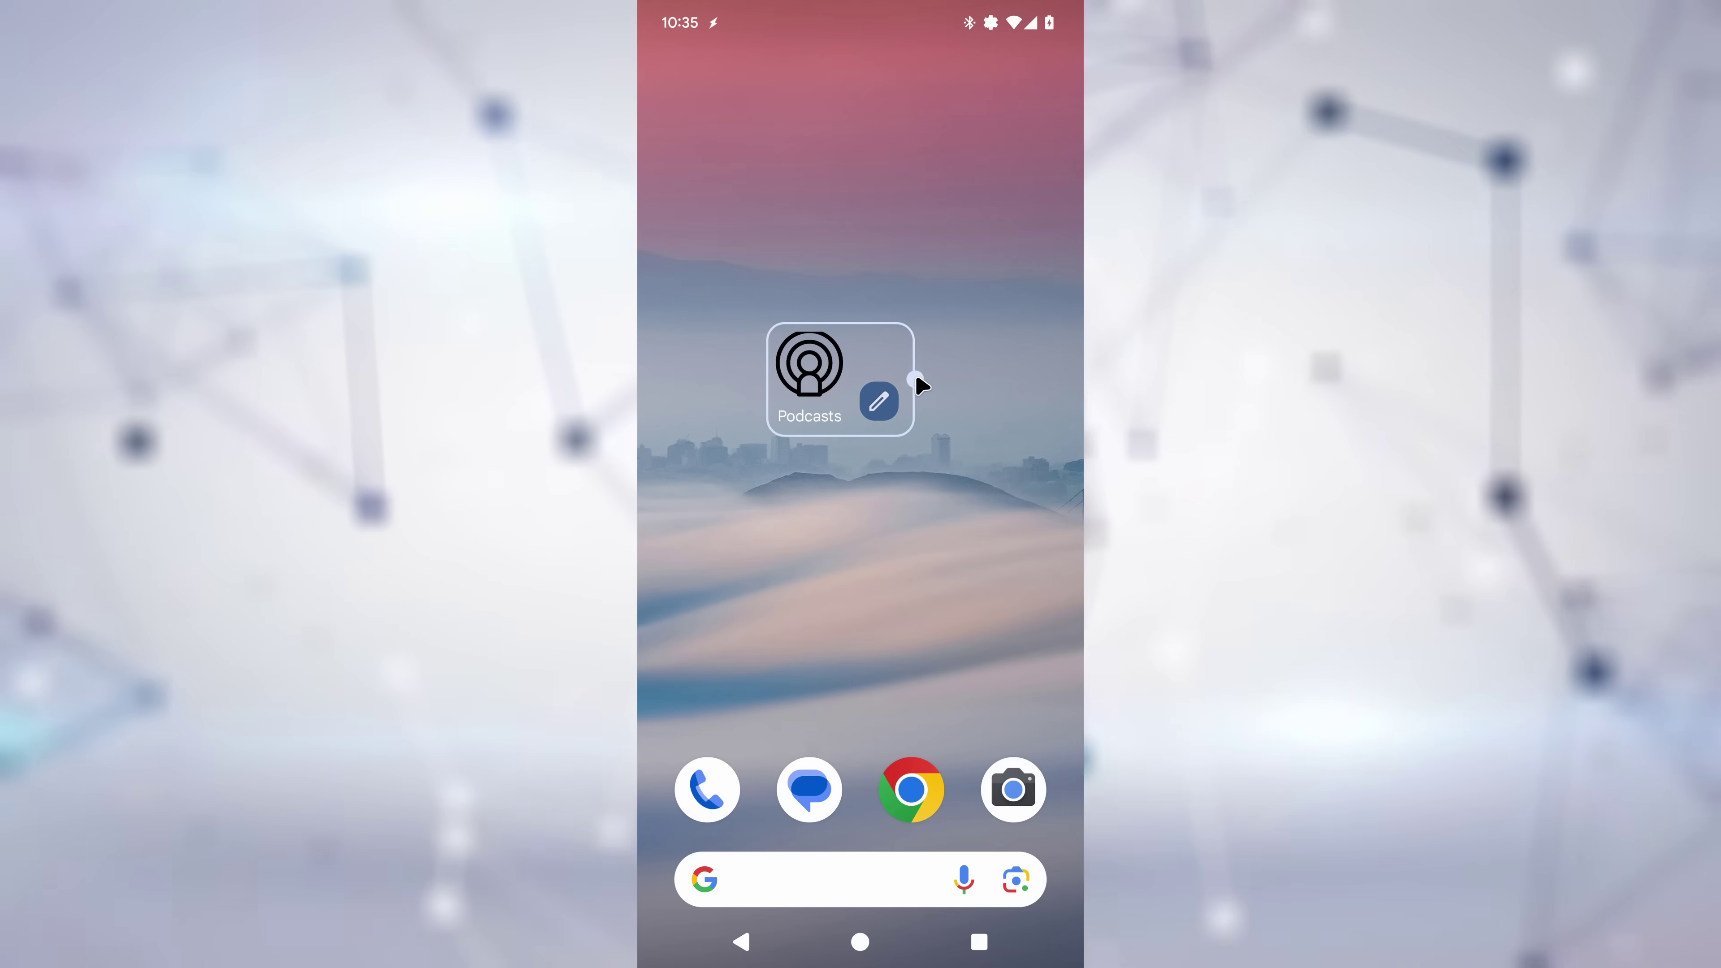
Step: Resize the Toggle widget from four buttons up to a six-column icon grid
{"action": "left_click_drag", "start_coordinate": [859, 438], "coordinate": [864, 554]}
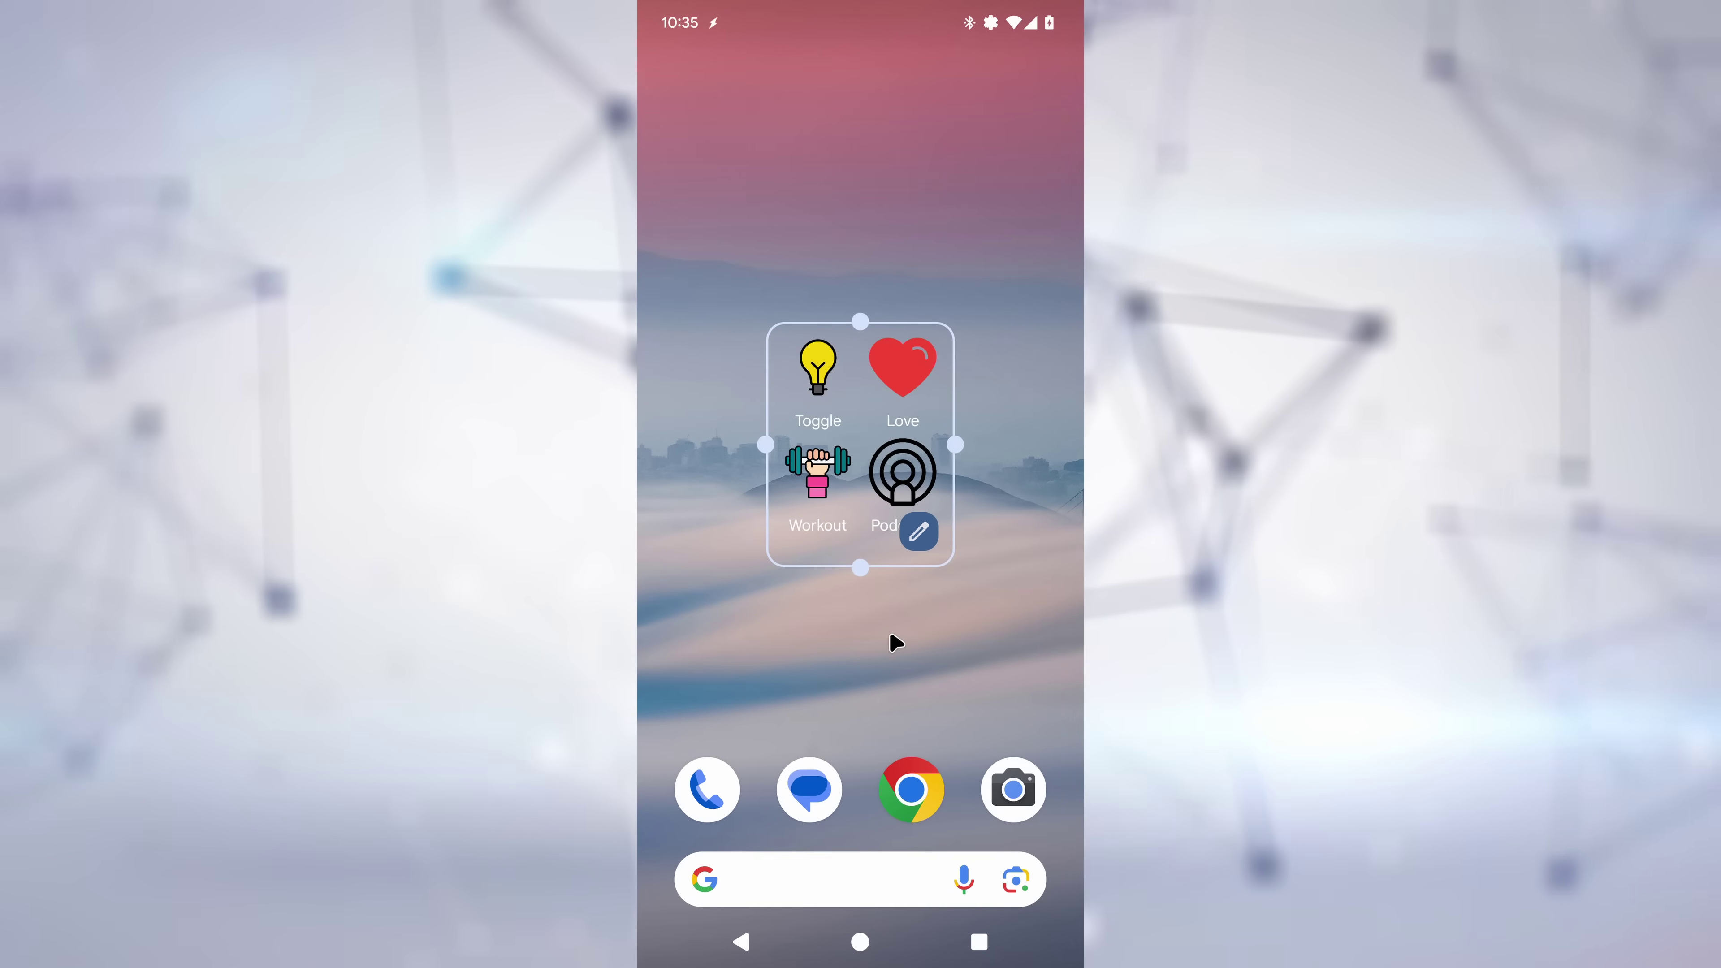
{"action": "left_click", "coordinate": [895, 644]}
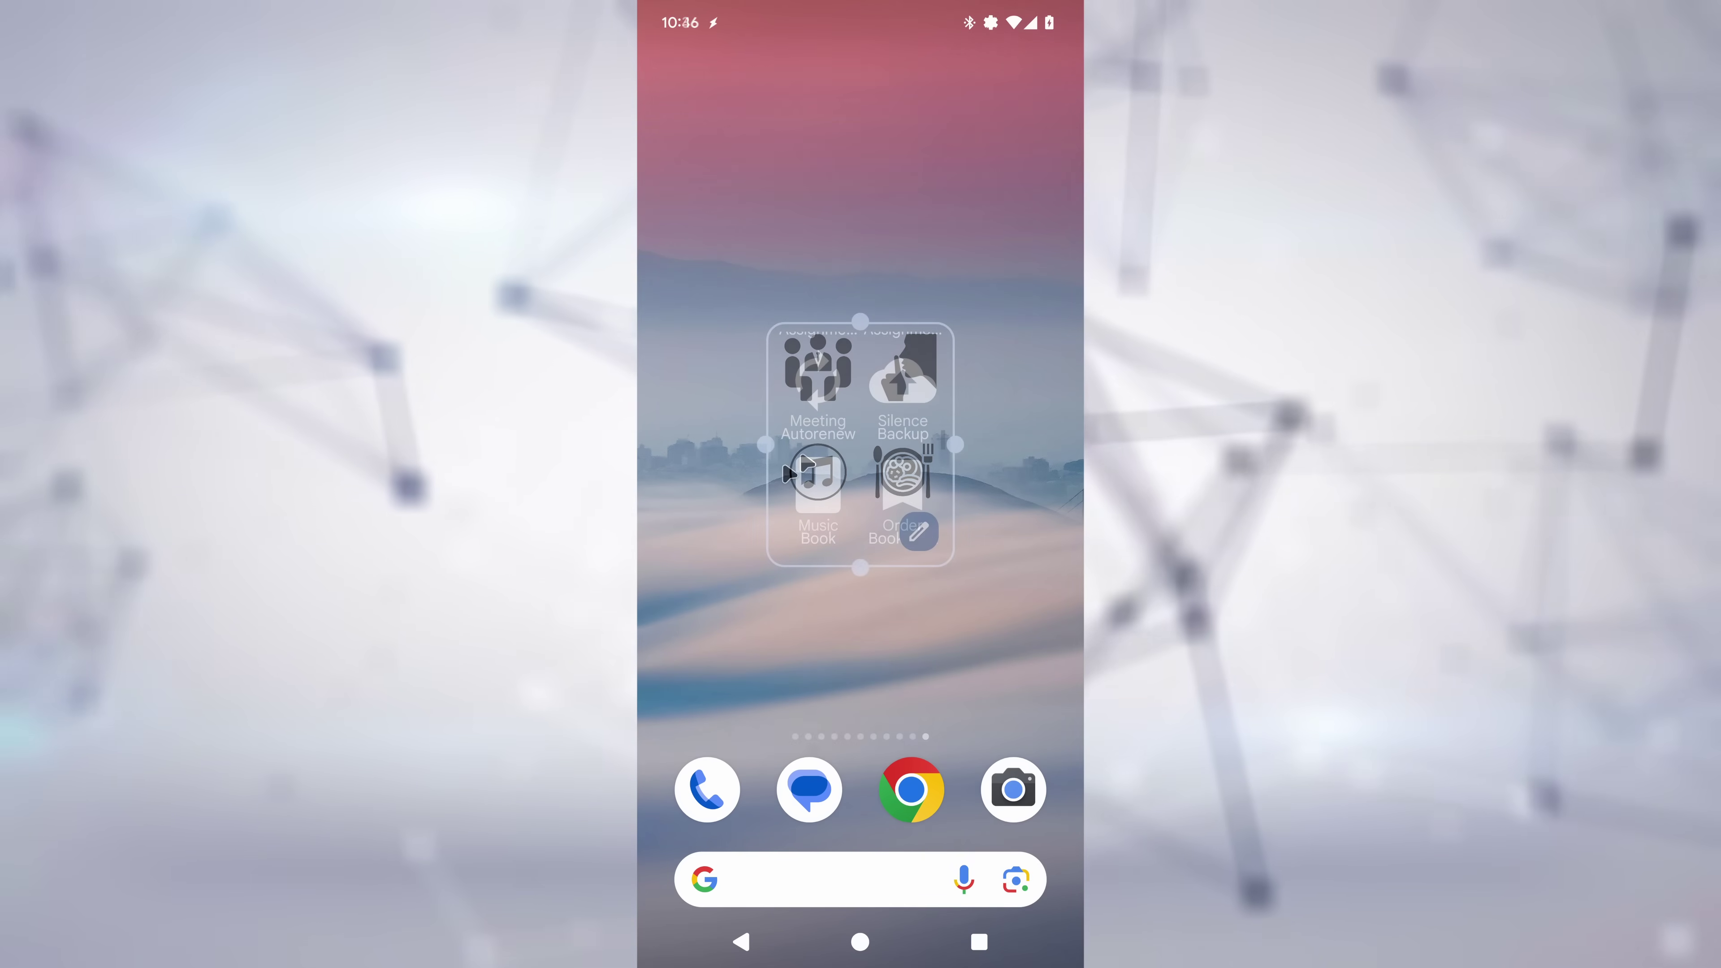
{"action": "left_click_drag", "start_coordinate": [768, 444], "coordinate": [650, 453]}
{"action": "left_click_drag", "start_coordinate": [809, 323], "coordinate": [808, 61]}
{"action": "left_click_drag", "start_coordinate": [953, 318], "coordinate": [1049, 338]}
{"action": "left_click_drag", "start_coordinate": [859, 568], "coordinate": [862, 735]}
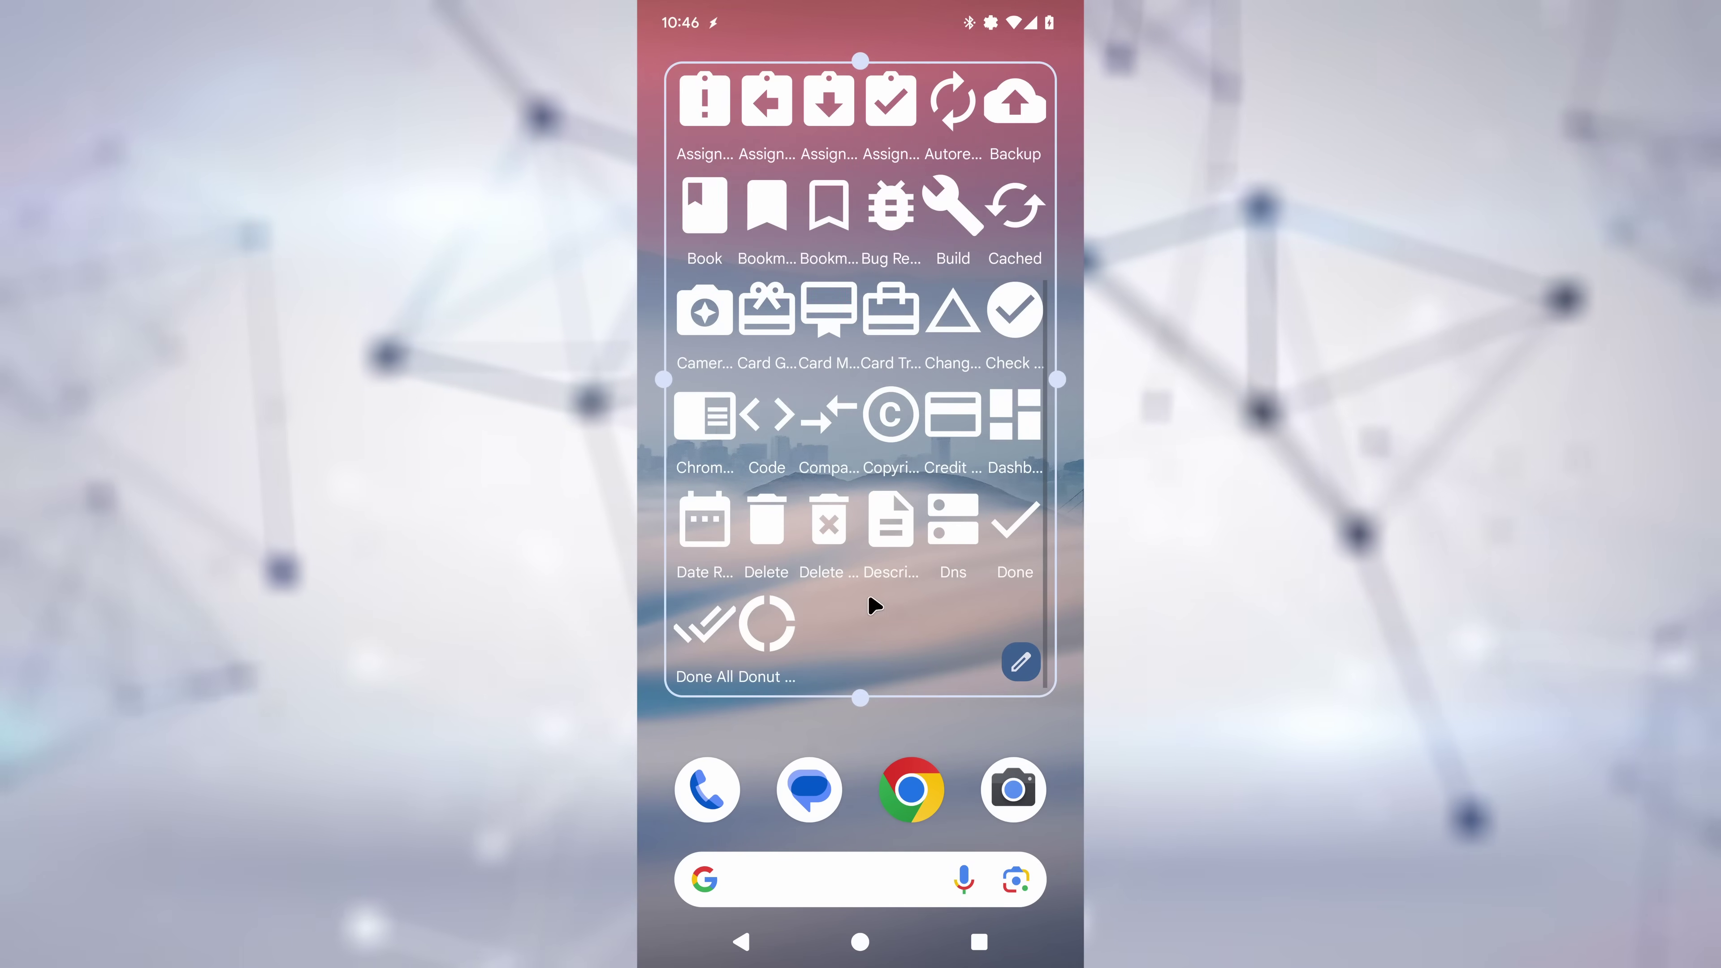
Step: Finish resizing the icon-grid widget and scroll the home screen
{"action": "left_click", "coordinate": [776, 714]}
{"action": "left_click_drag", "start_coordinate": [806, 570], "coordinate": [820, 251]}
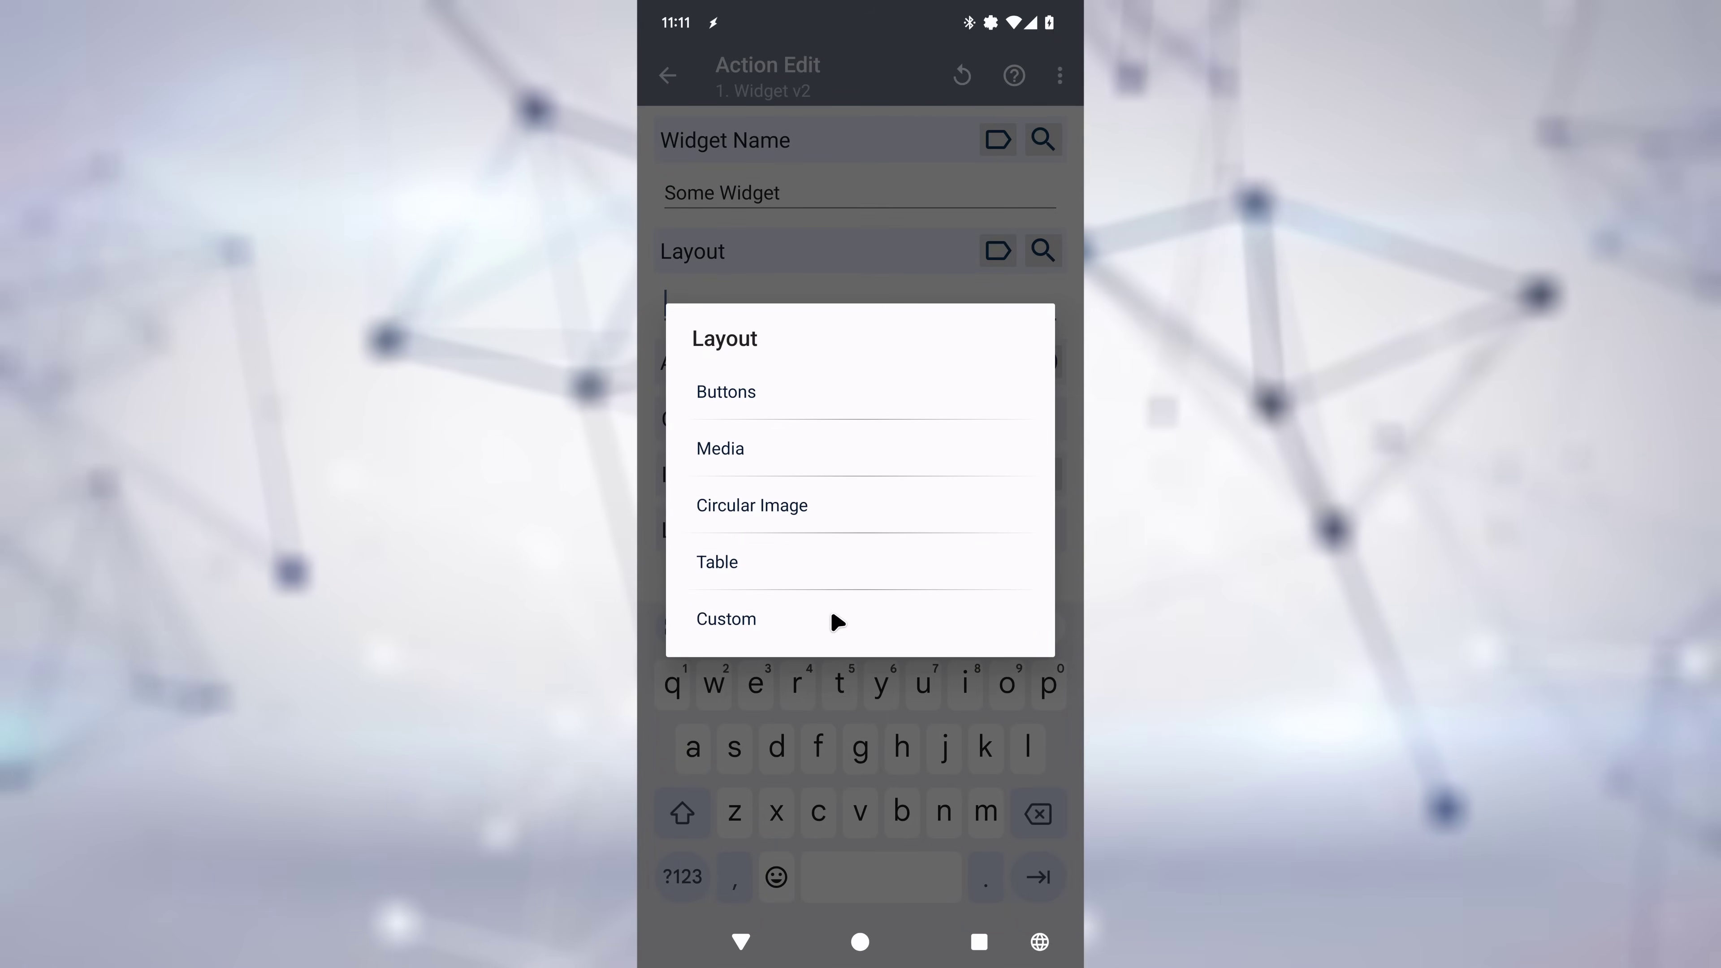
Step: Give Some Widget a Custom layout designed in the Editor
{"action": "left_click", "coordinate": [773, 614]}
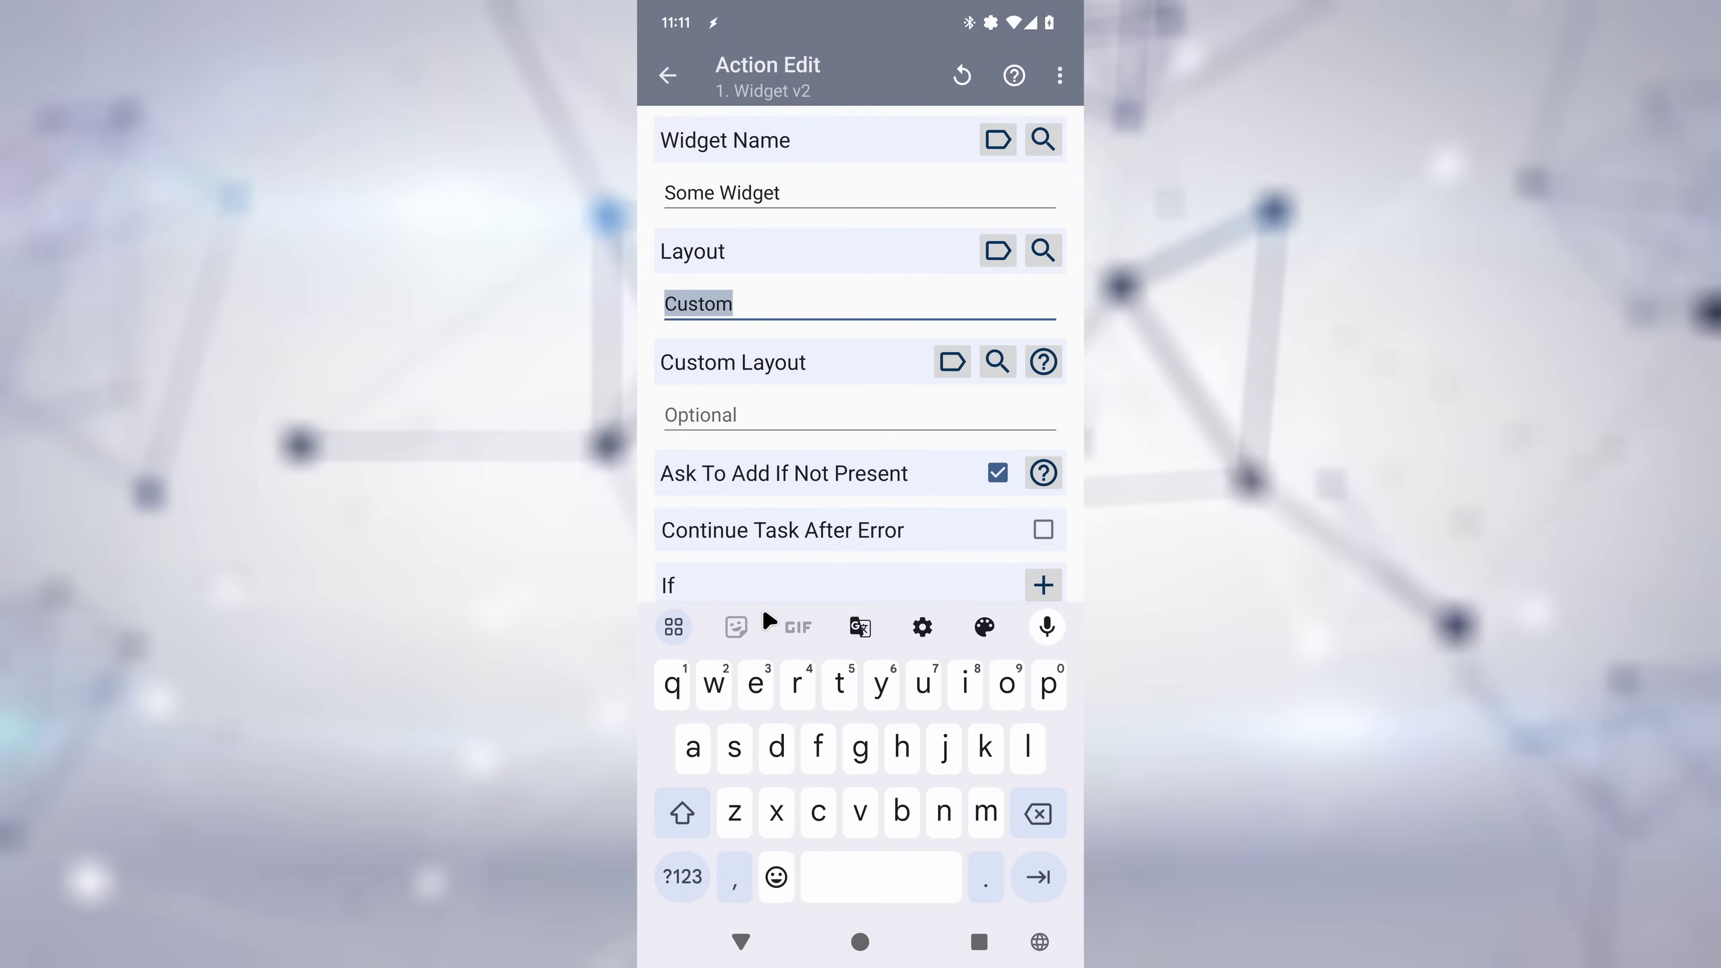
{"action": "left_click", "coordinate": [996, 364]}
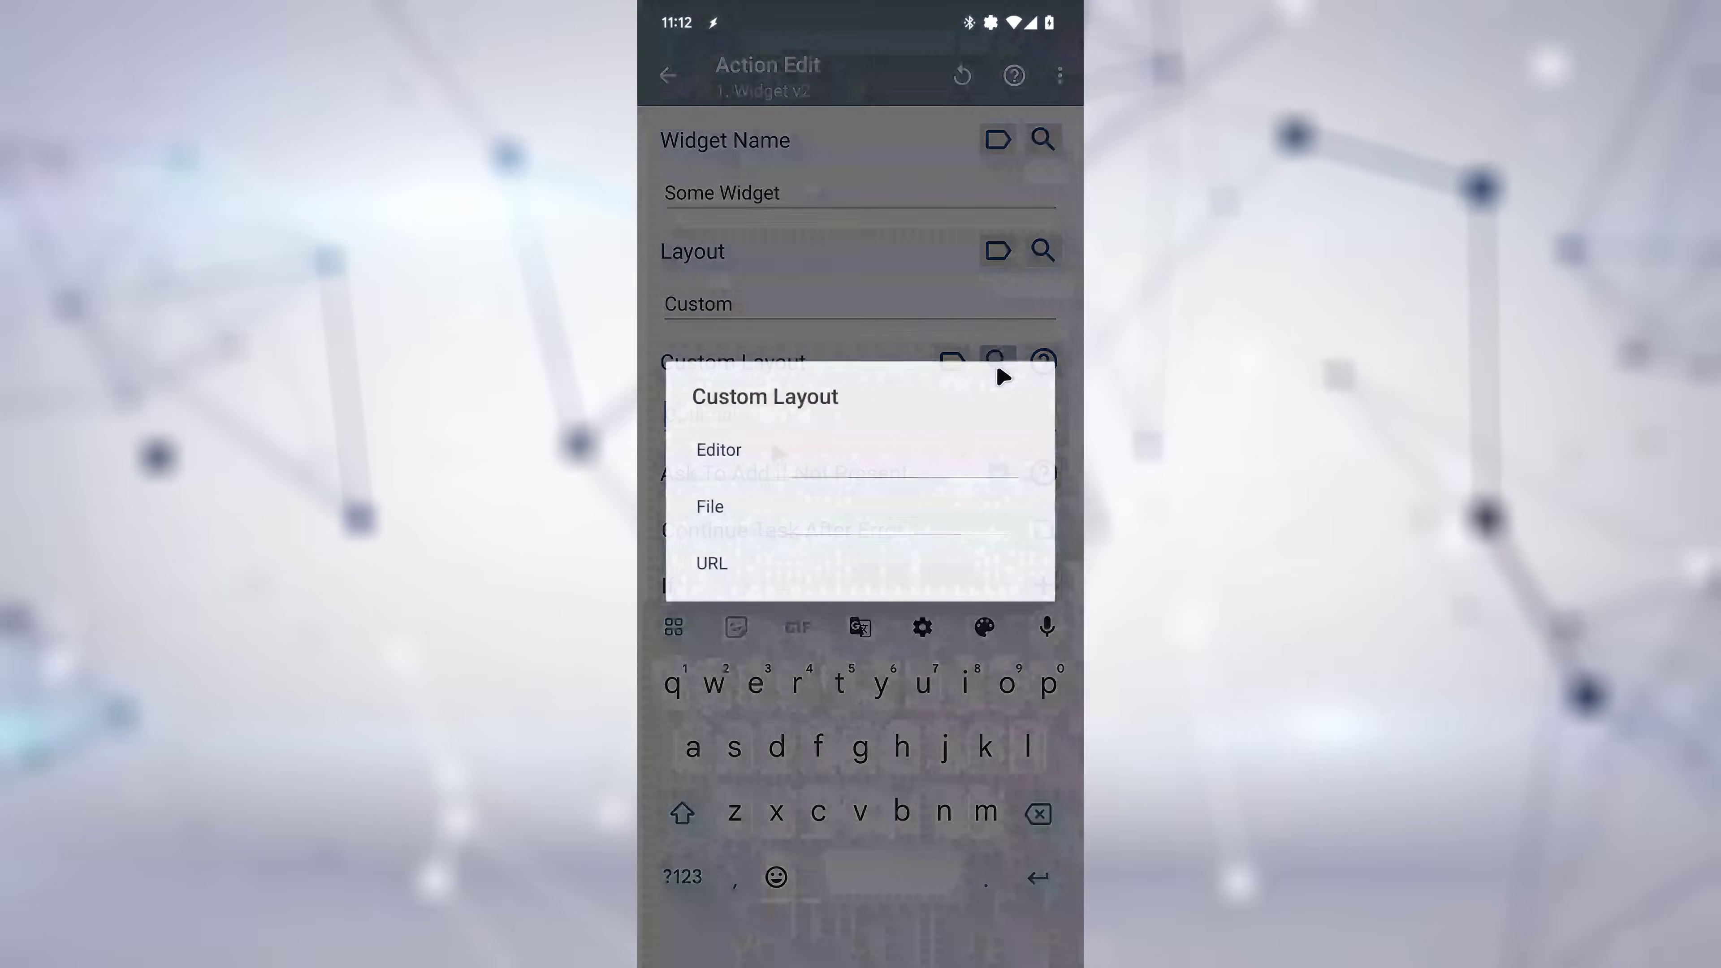
{"action": "left_click", "coordinate": [725, 450]}
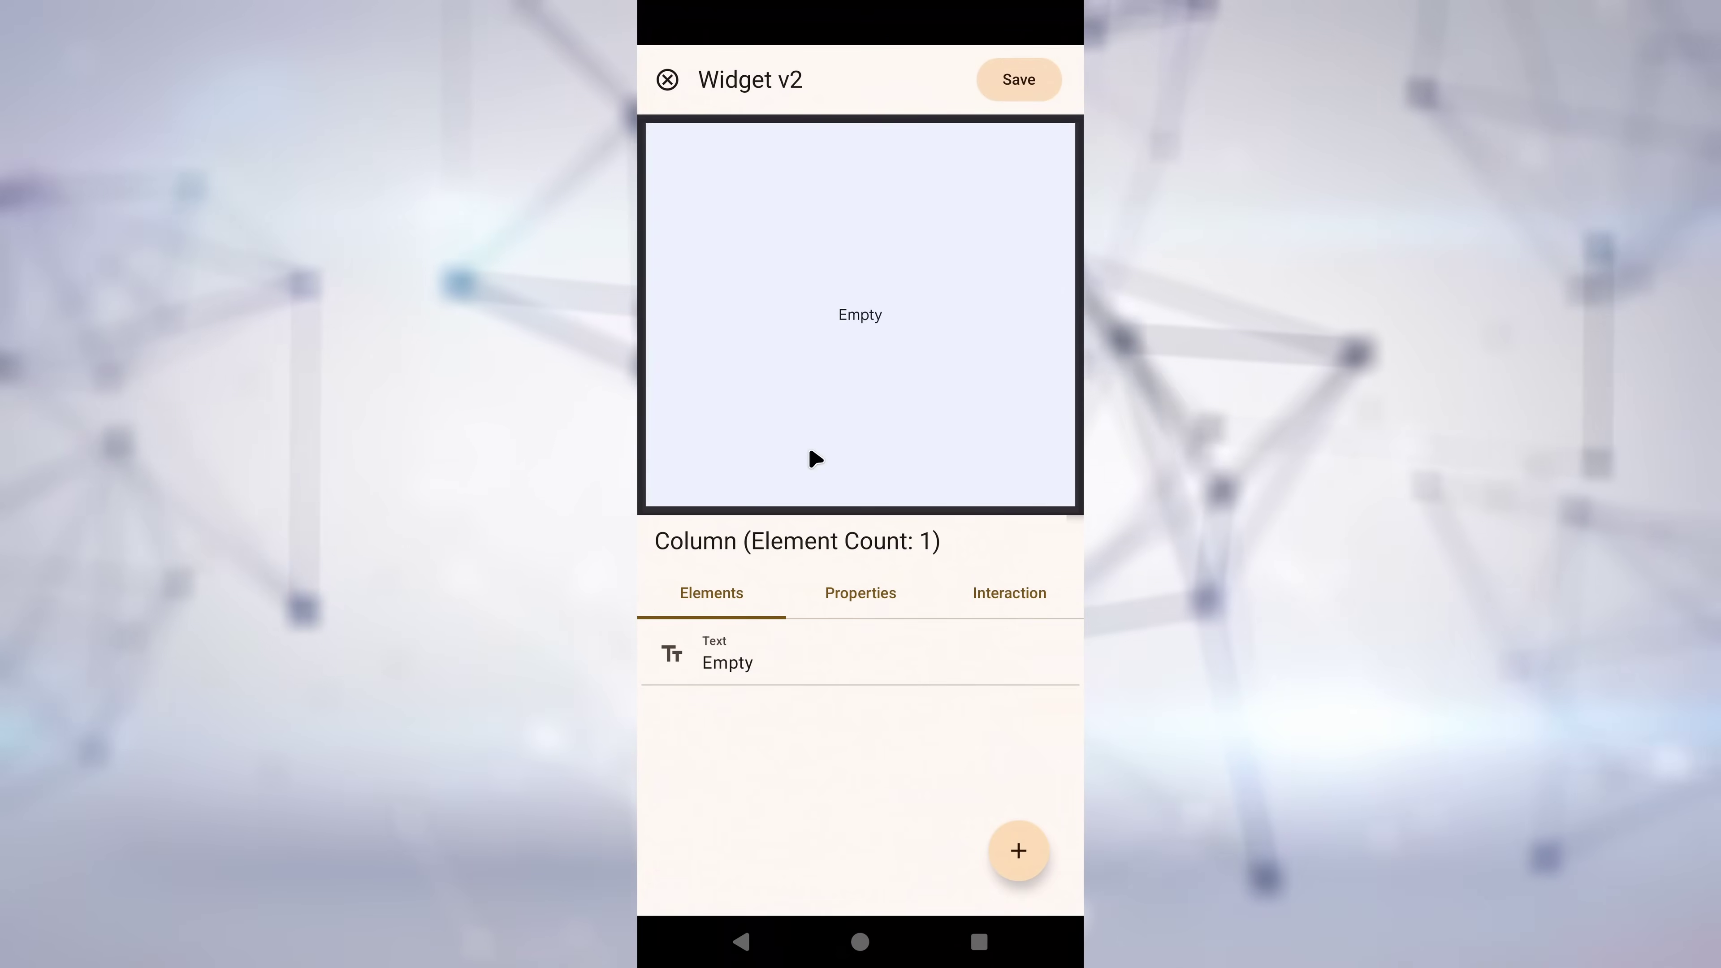
Step: Set the Text element to 'Hello Everyone!', place the widget, and turn Kitchen Light 2 off
{"action": "left_click", "coordinate": [737, 659]}
{"action": "left_click", "coordinate": [962, 648]}
{"action": "type", "text": "Hello Everyone! 🤠"}
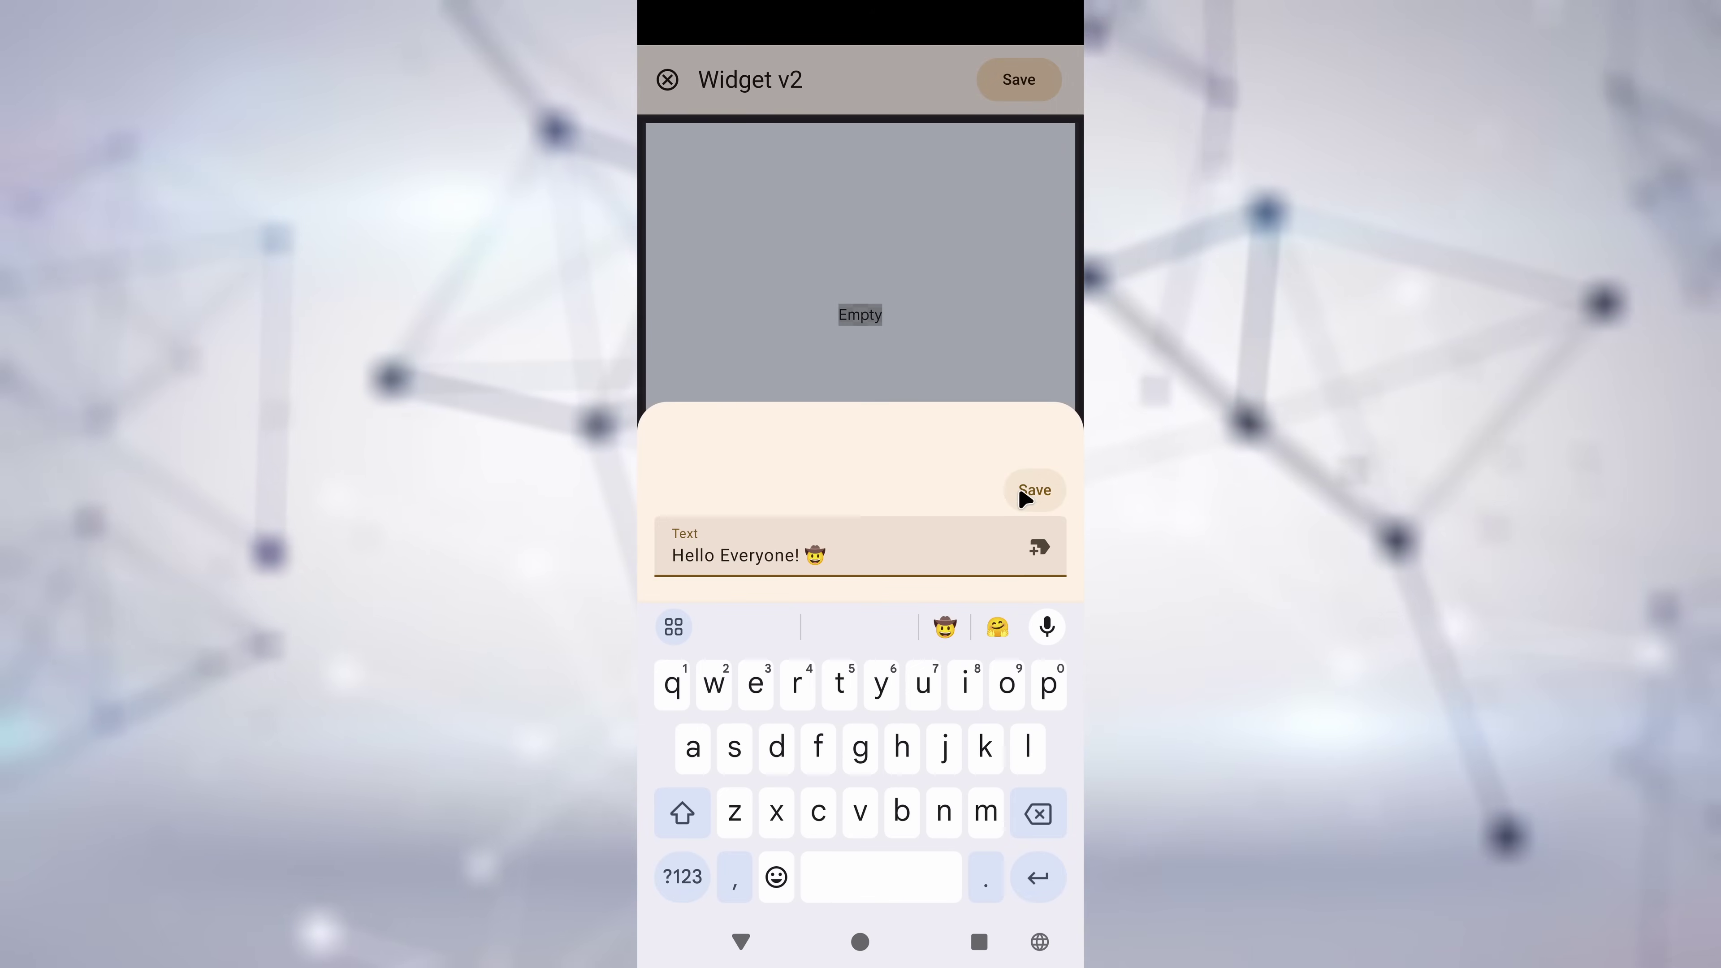
{"action": "left_click", "coordinate": [1025, 494]}
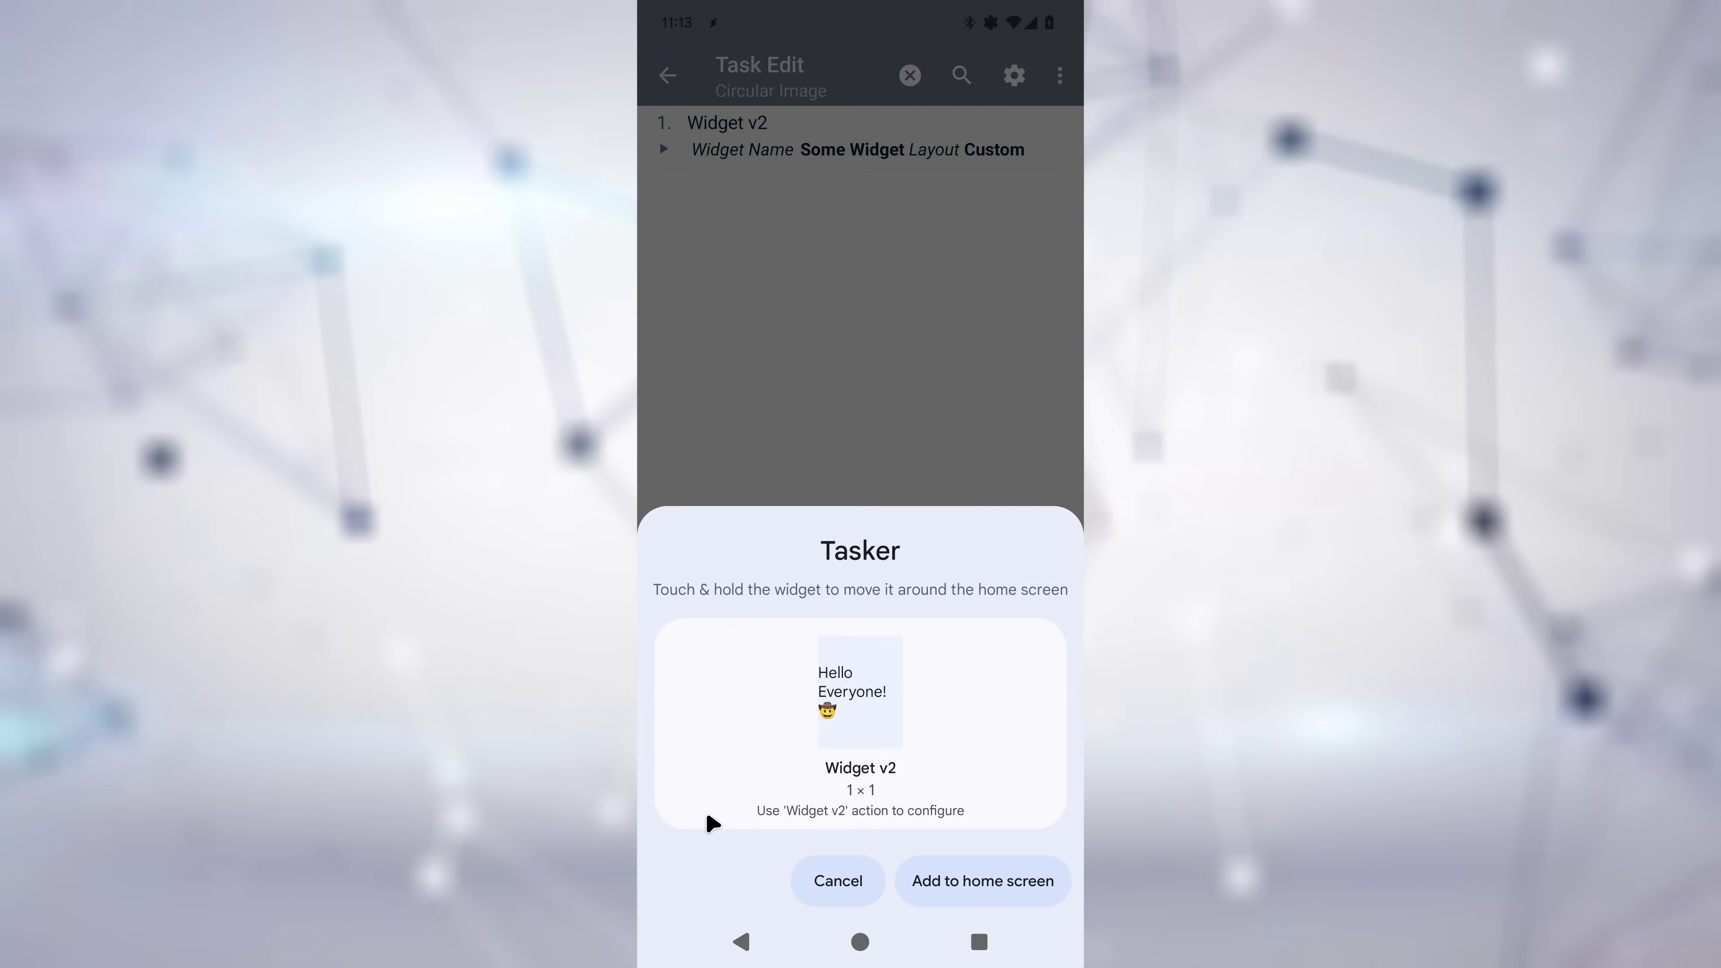
{"action": "left_click_drag", "start_coordinate": [706, 808], "coordinate": [821, 412]}
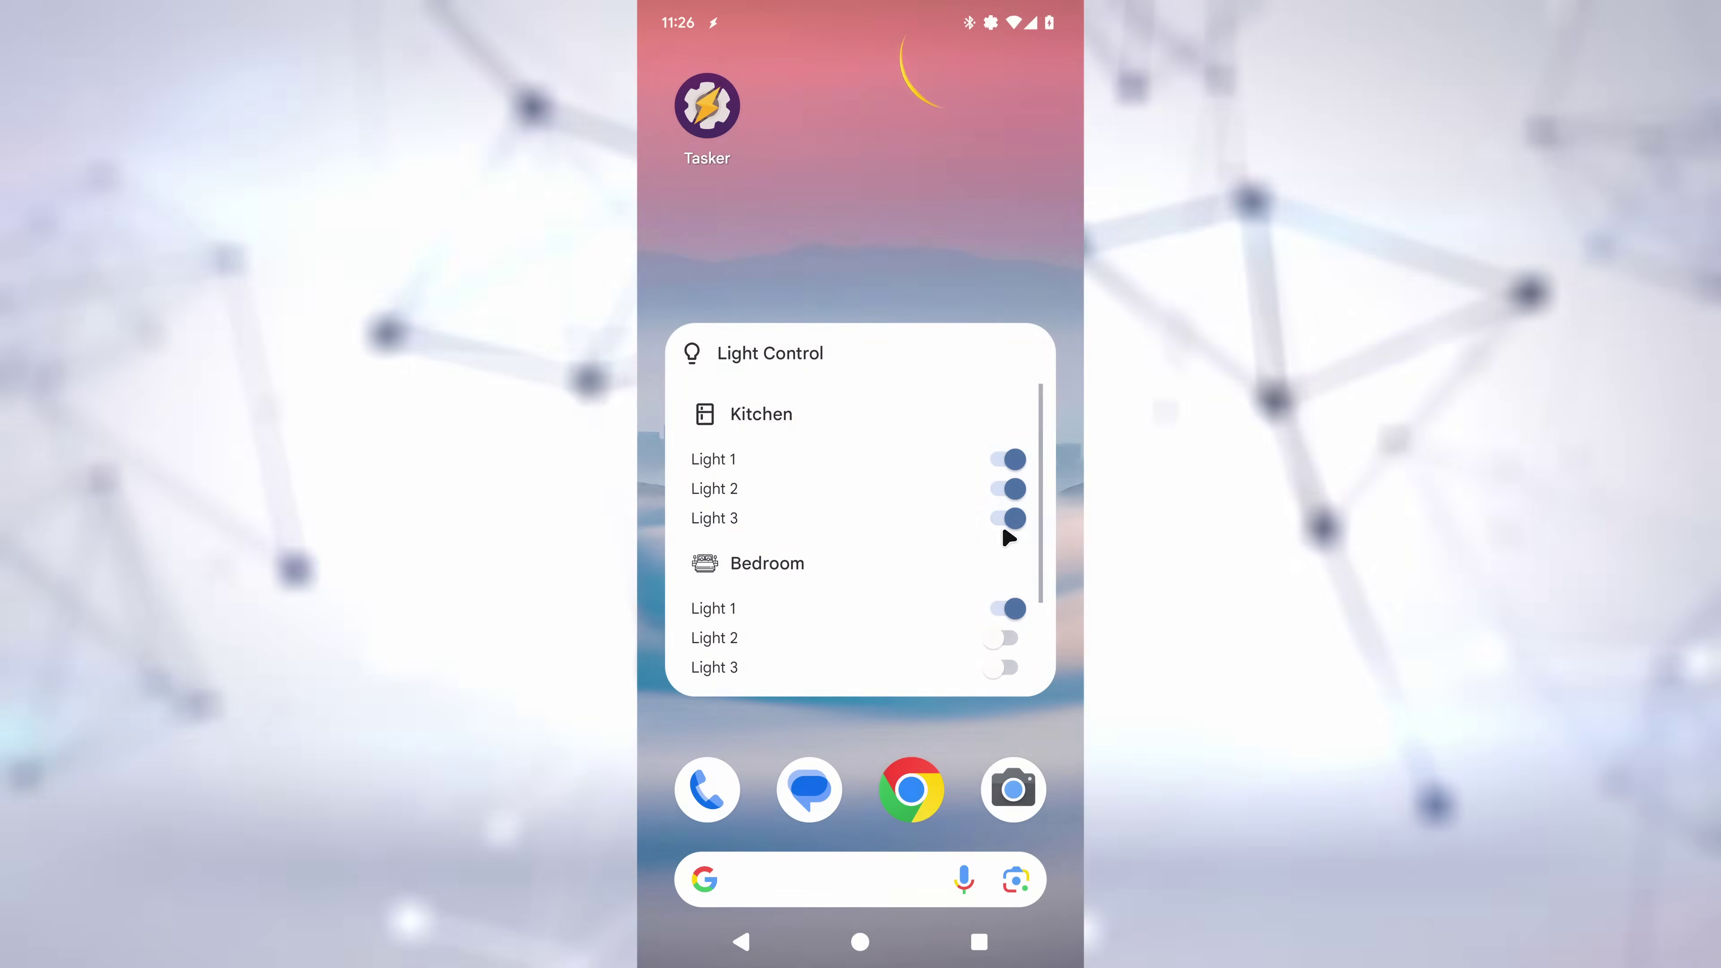
{"action": "left_click", "coordinate": [1006, 488]}
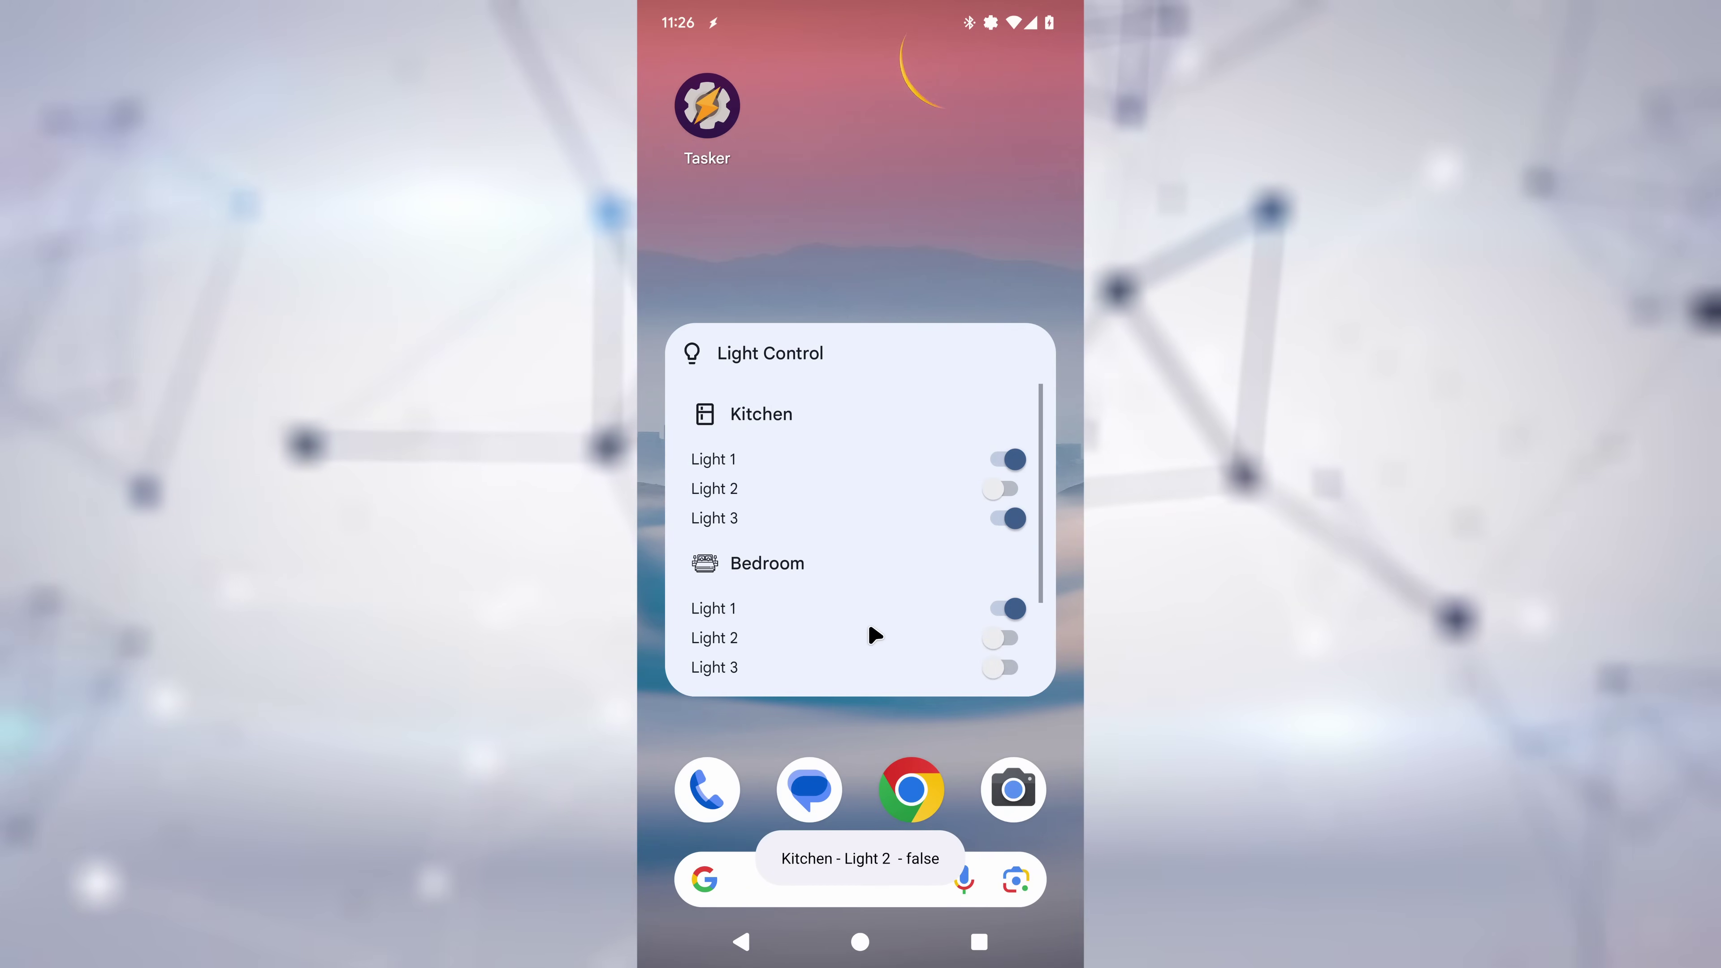
Step: Switch Bedroom Light 3 on and scroll through the Reddit widget
{"action": "left_click_drag", "start_coordinate": [864, 669], "coordinate": [876, 550]}
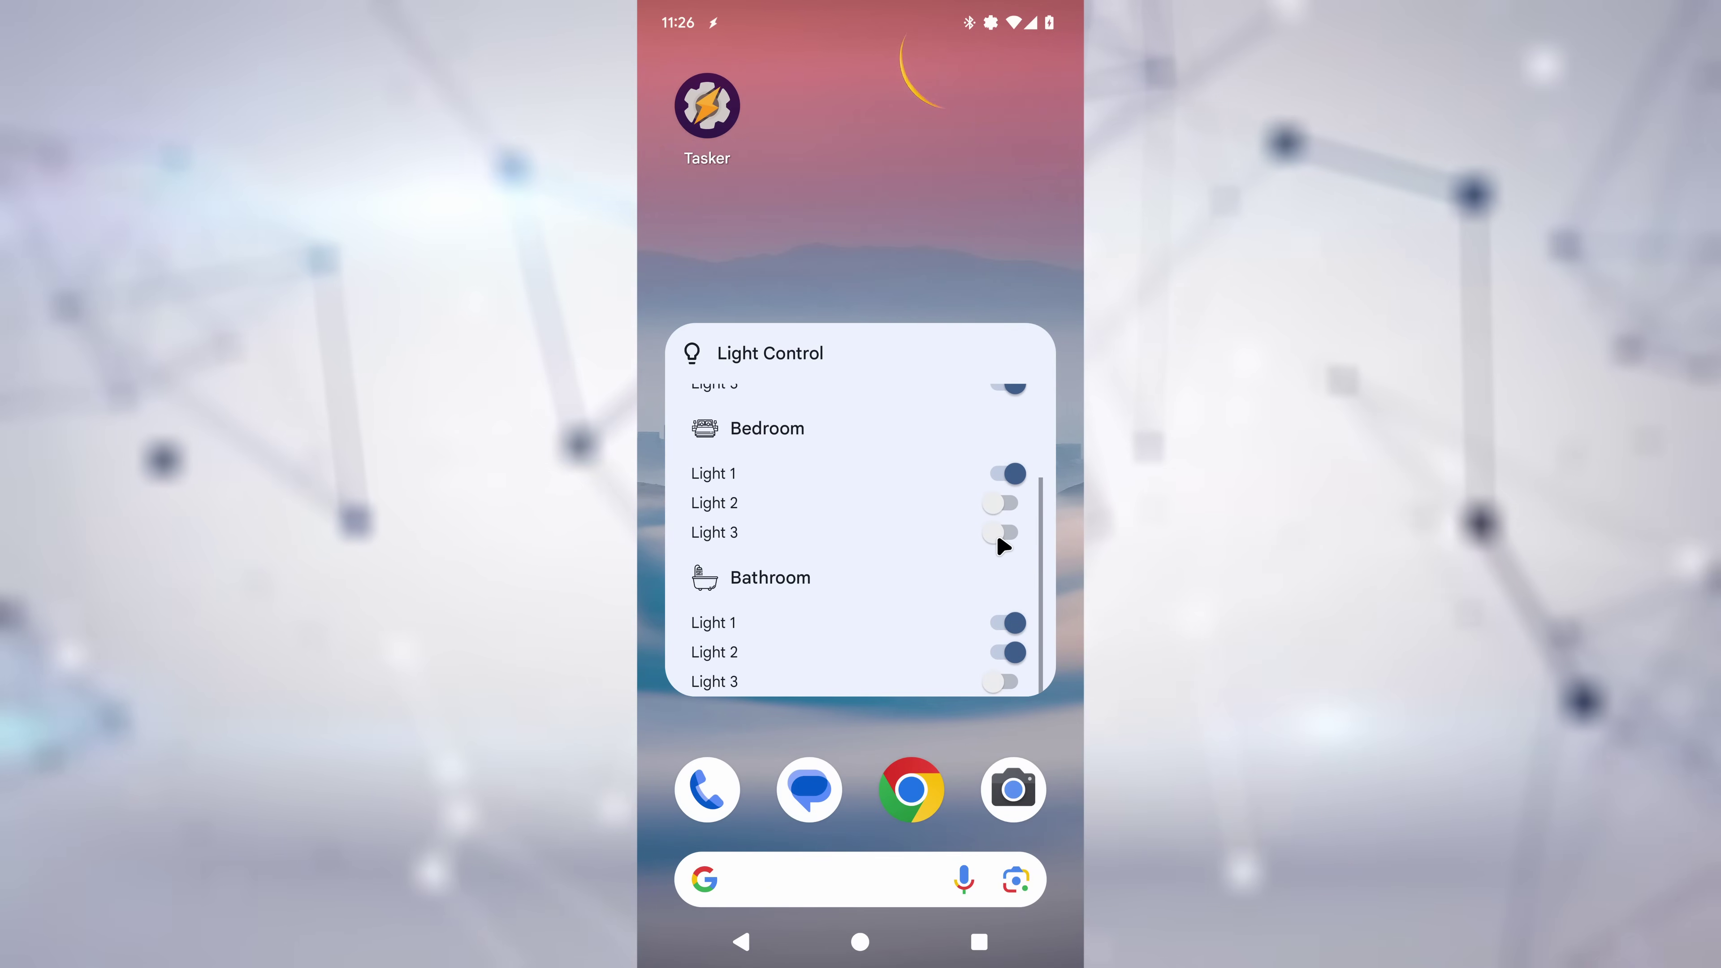
{"action": "left_click", "coordinate": [1001, 532]}
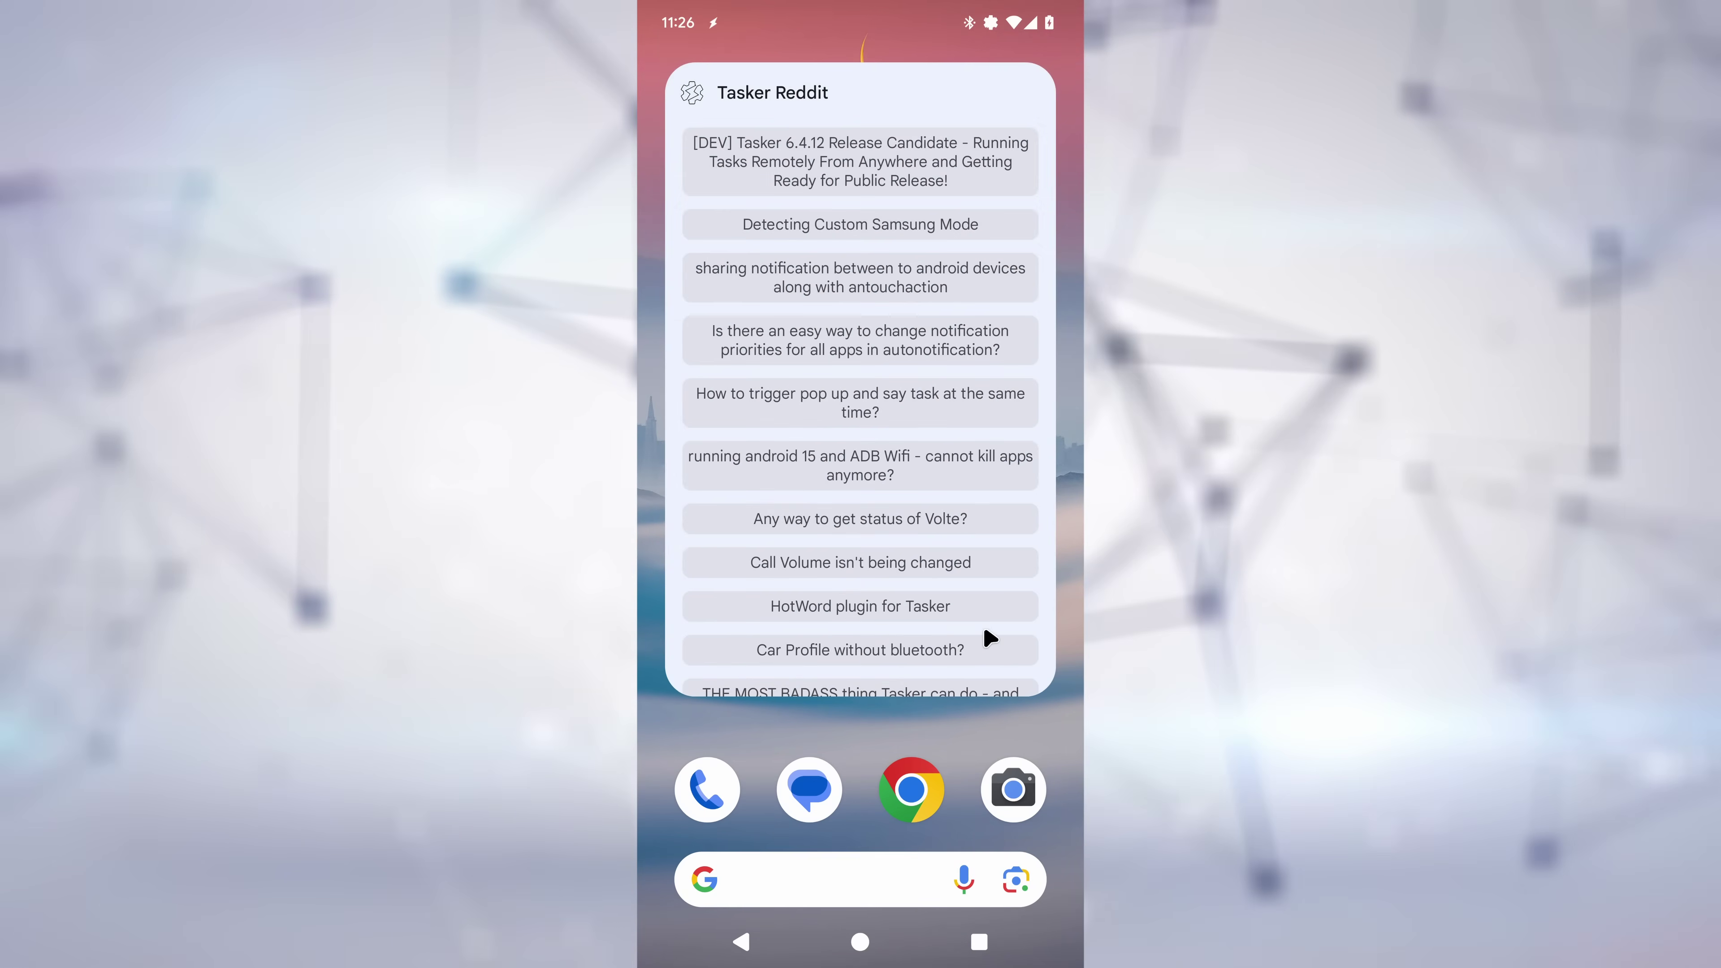
{"action": "left_click_drag", "start_coordinate": [1000, 659], "coordinate": [998, 423]}
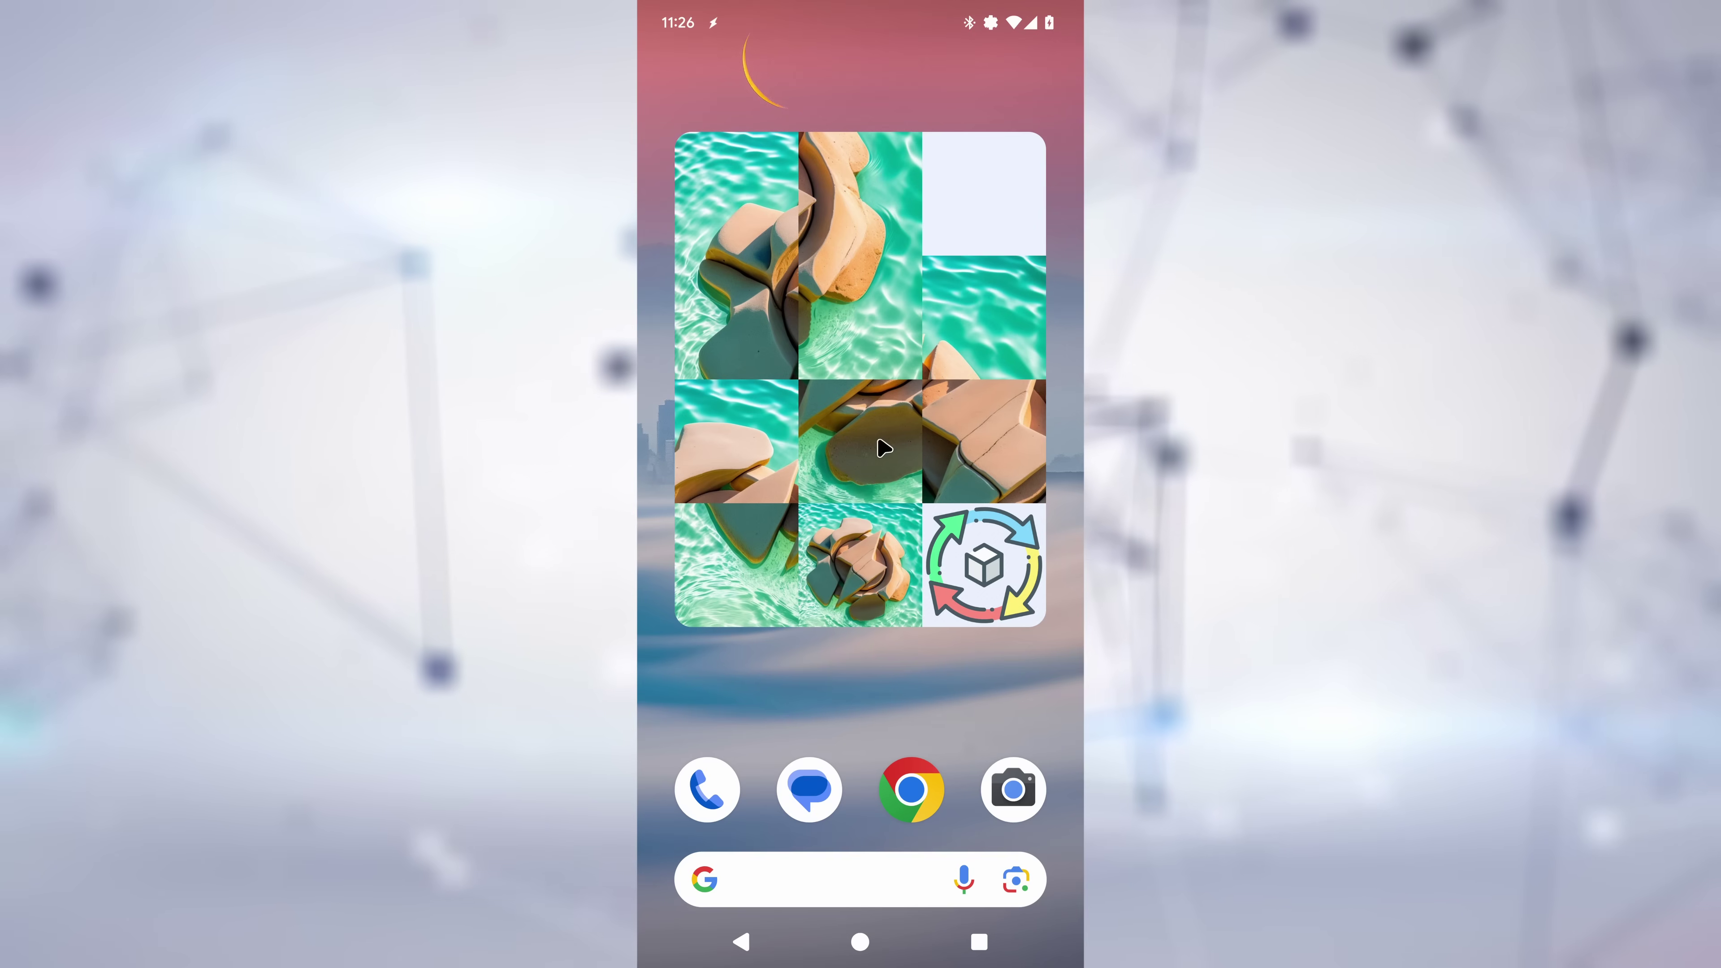
Step: Slide eight tiles of the beach sliding-puzzle widget into the blank space
{"action": "left_click", "coordinate": [880, 469]}
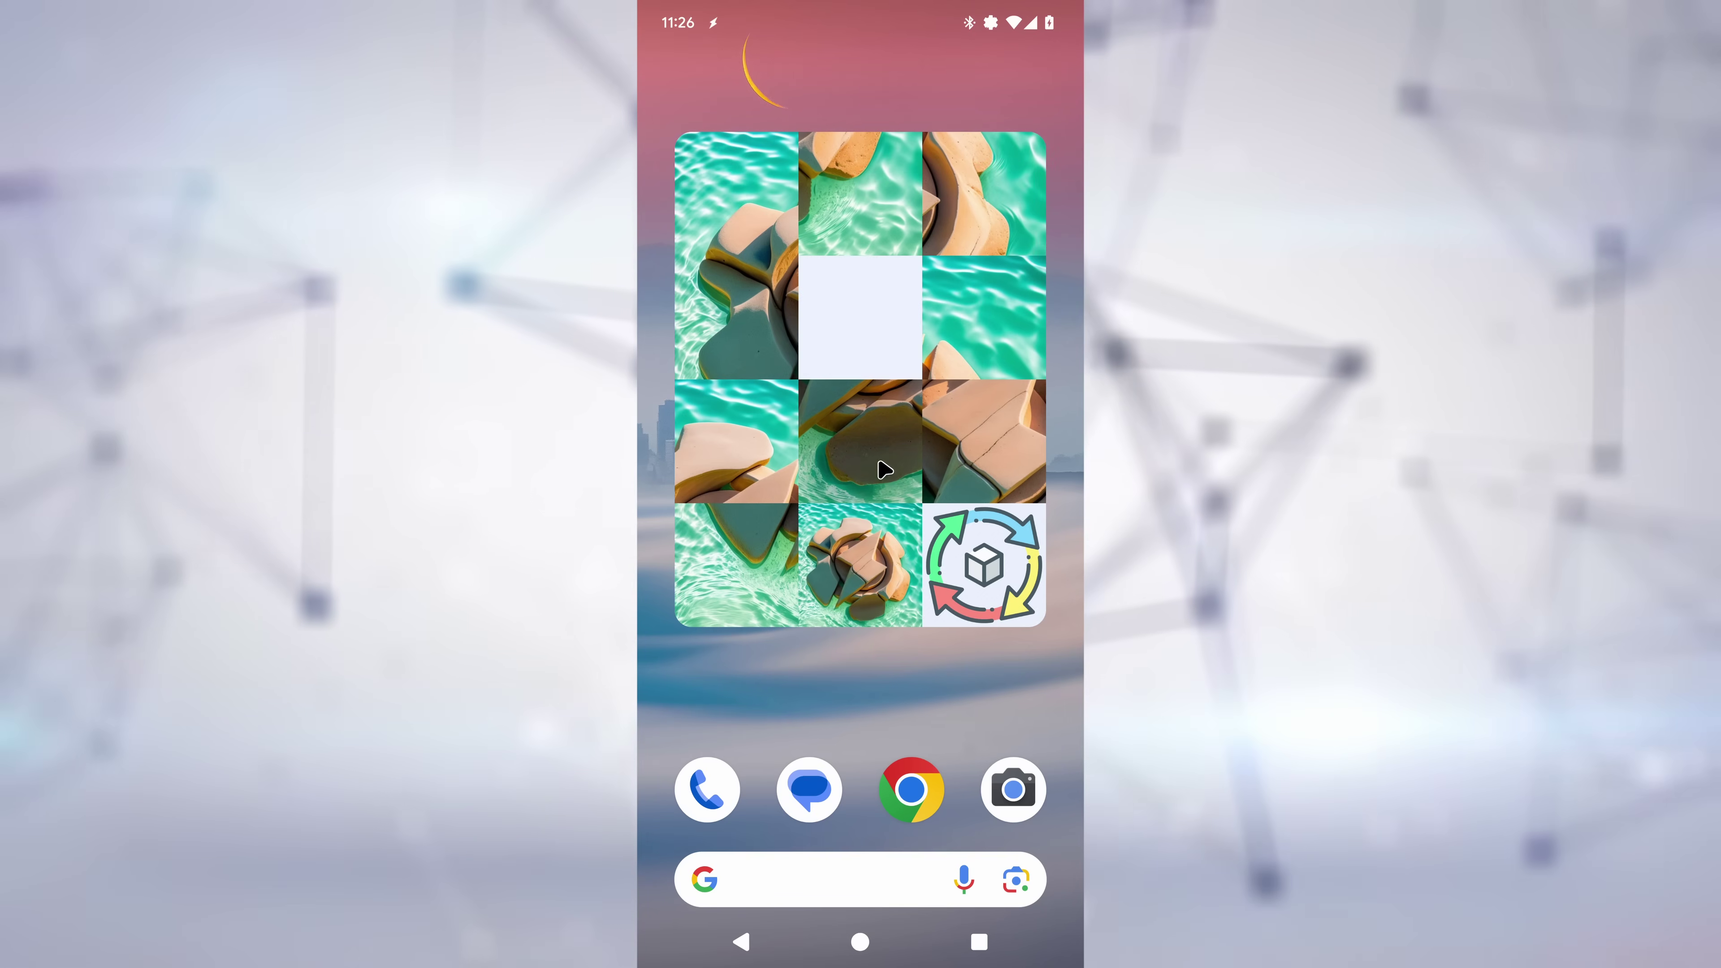
{"action": "left_click", "coordinate": [986, 440]}
{"action": "left_click", "coordinate": [993, 325]}
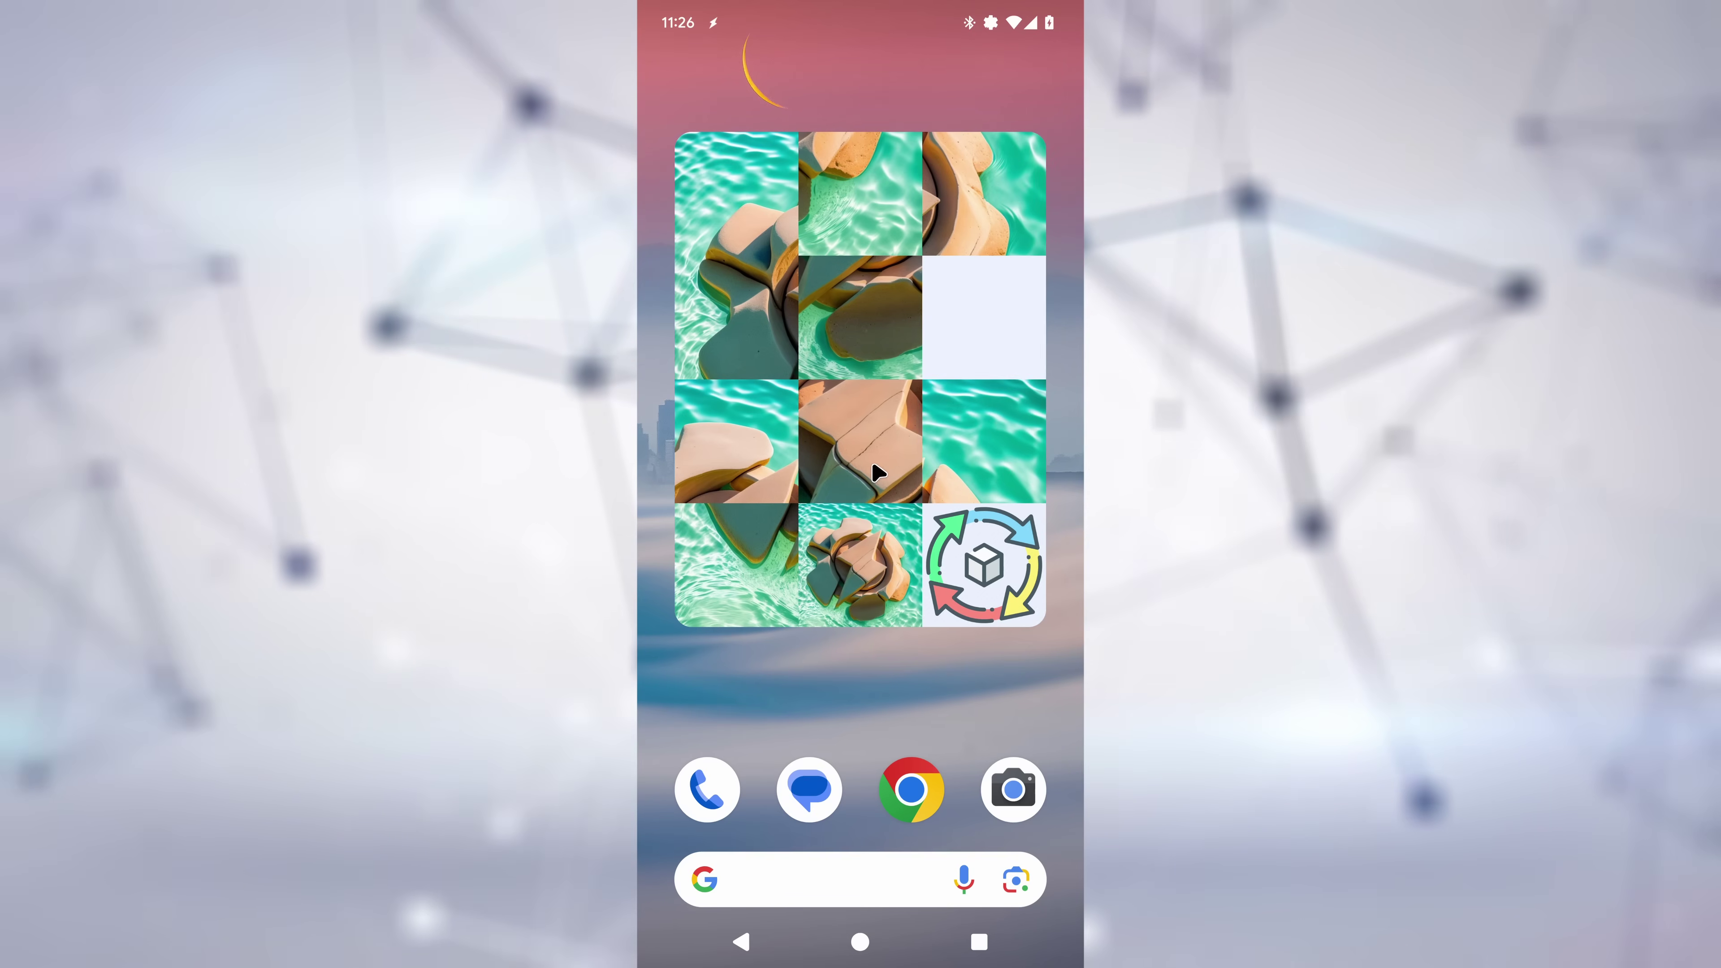
{"action": "left_click", "coordinate": [870, 329]}
{"action": "left_click", "coordinate": [878, 472]}
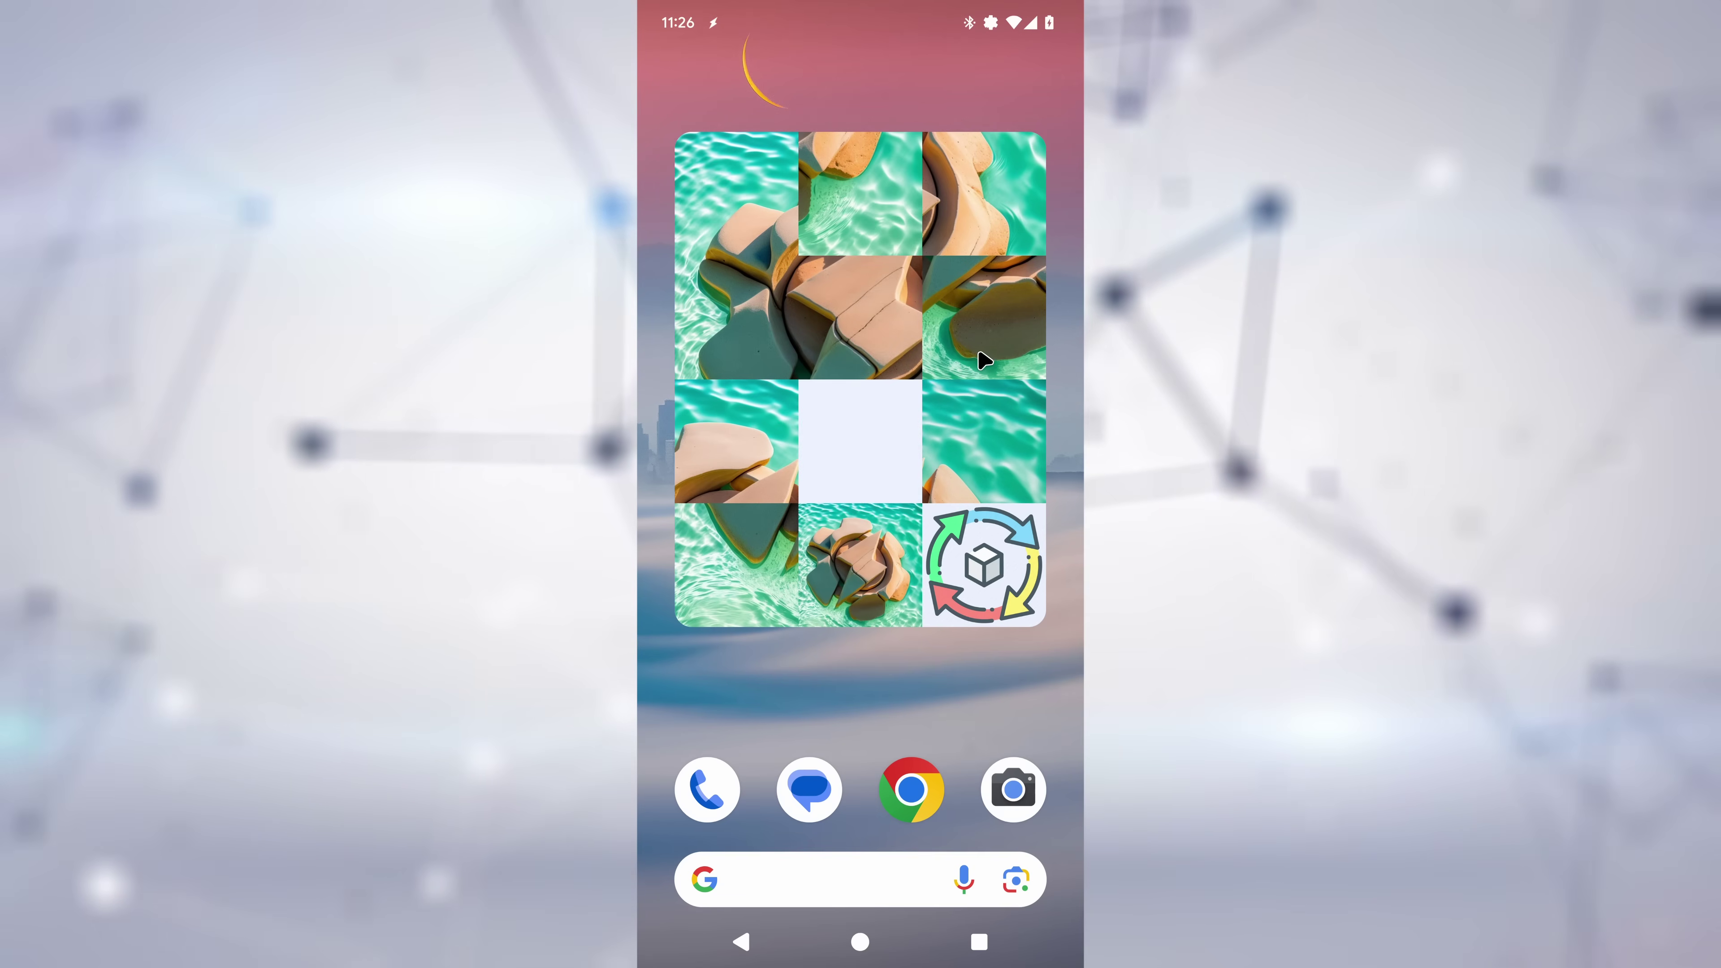
{"action": "left_click", "coordinate": [986, 441]}
{"action": "left_click", "coordinate": [982, 329]}
{"action": "left_click", "coordinate": [984, 193]}
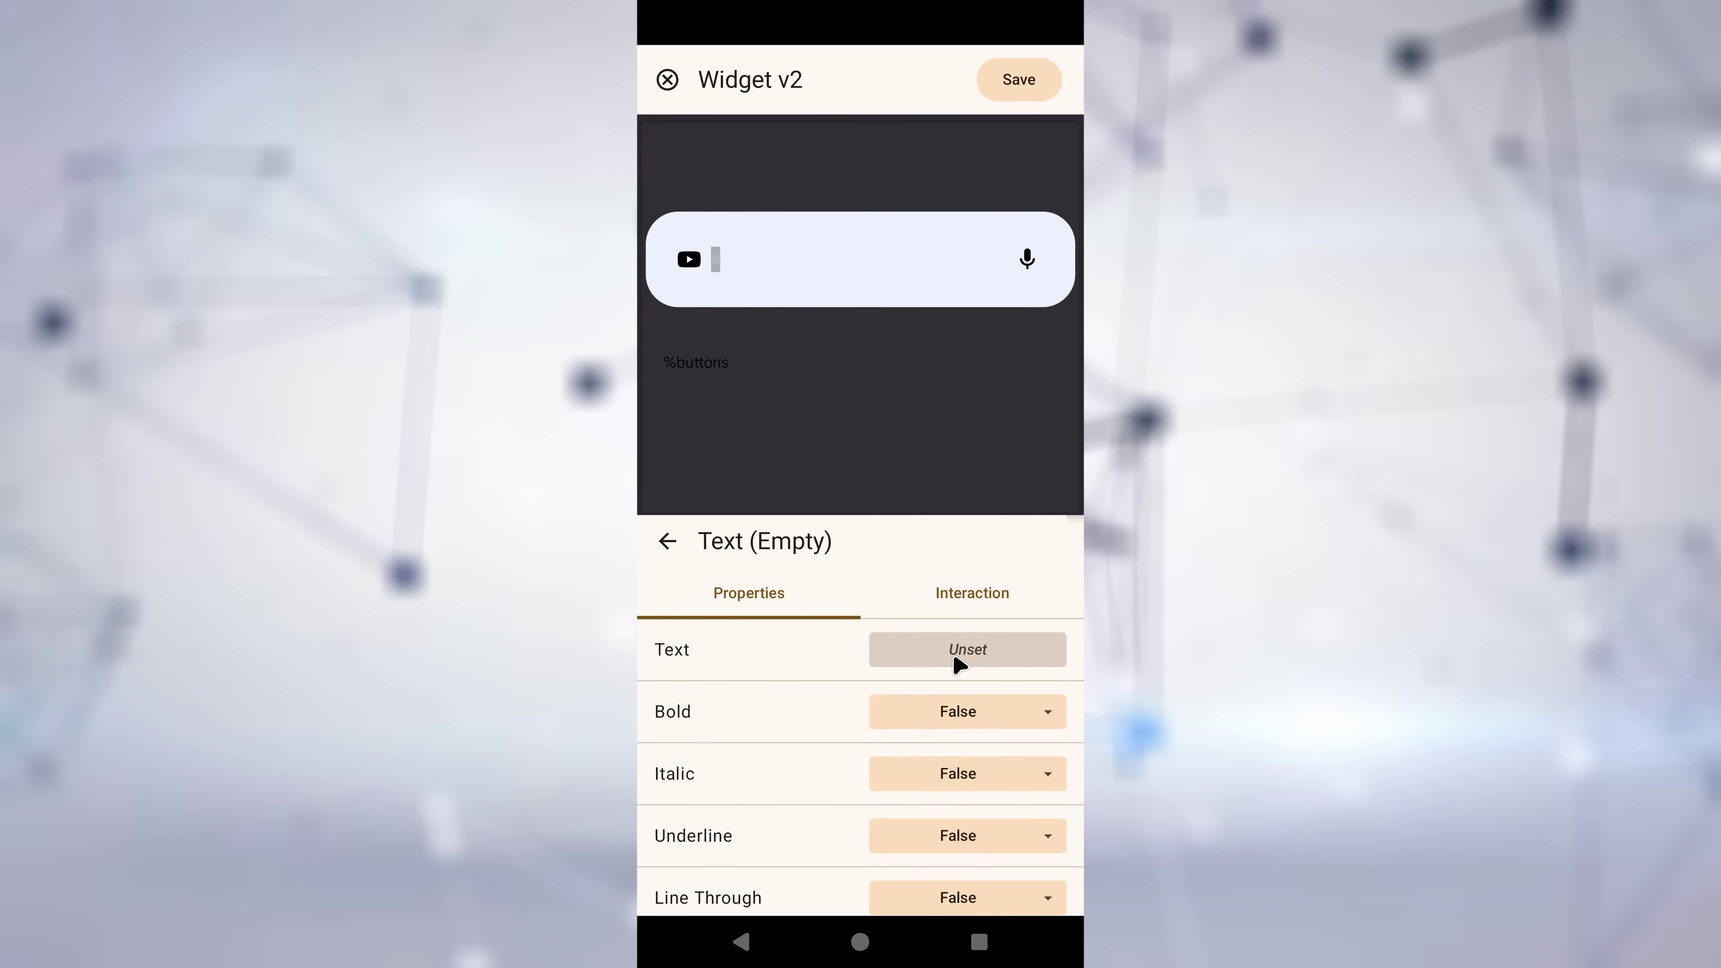
Step: Set the search-bar widget's Text element to 'Search YouTube' and save it
{"action": "left_click", "coordinate": [959, 649]}
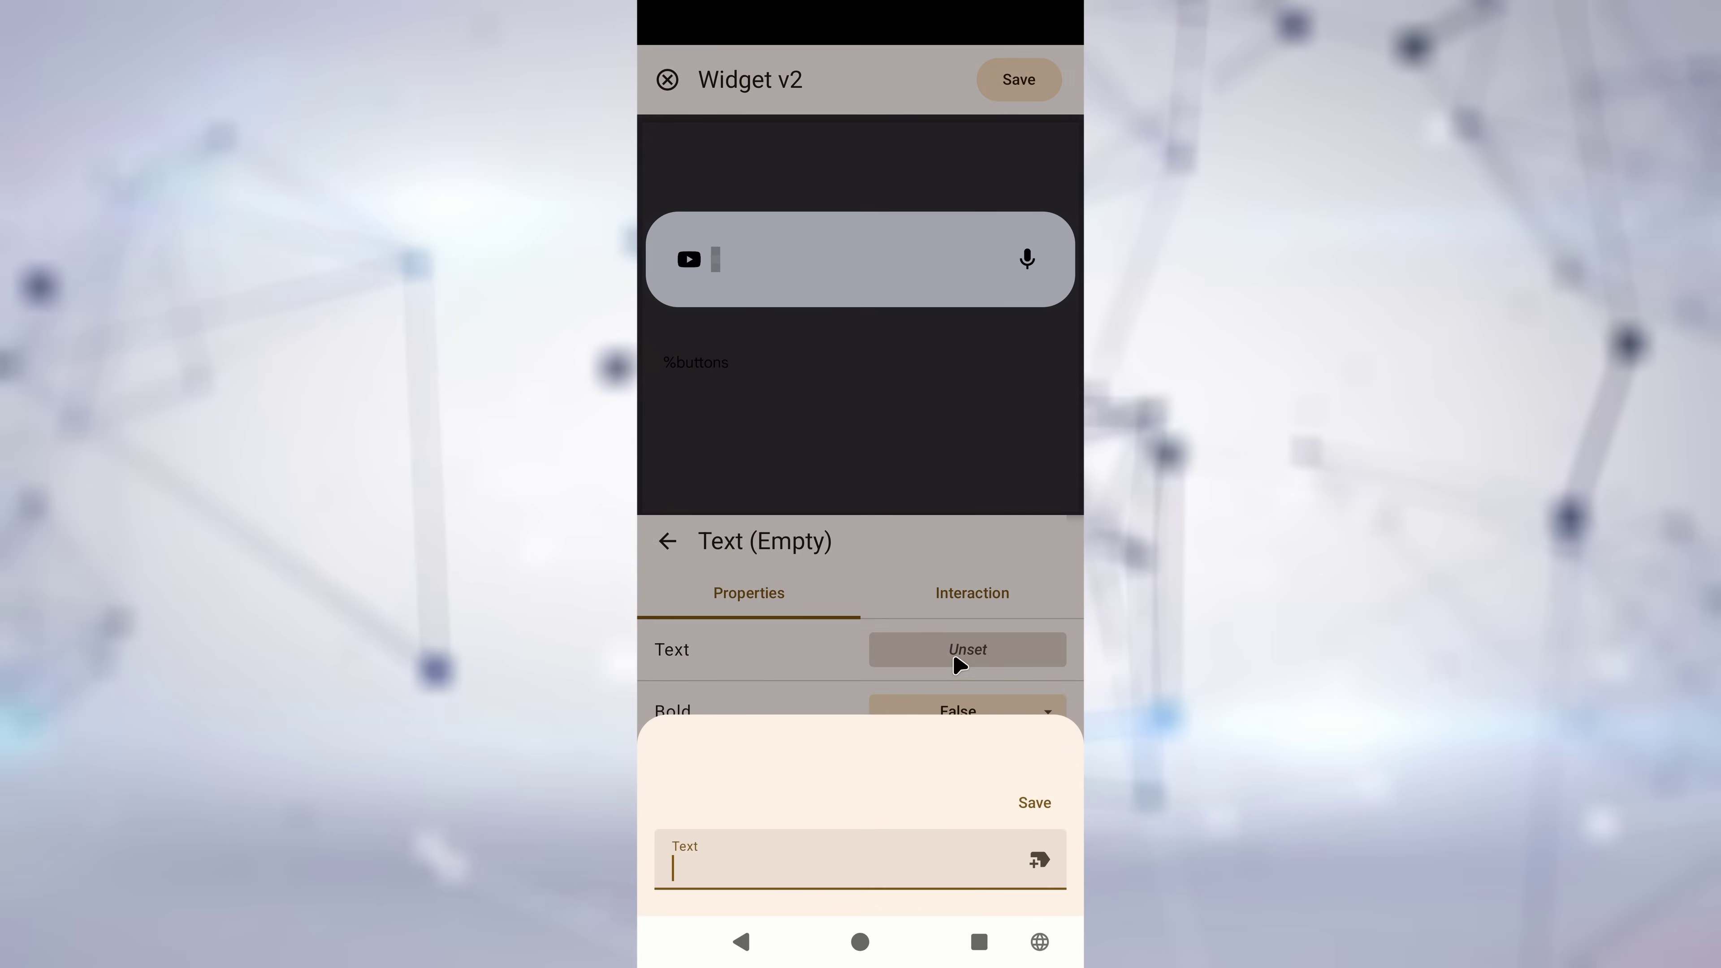
{"action": "type", "text": "Search YouTube"}
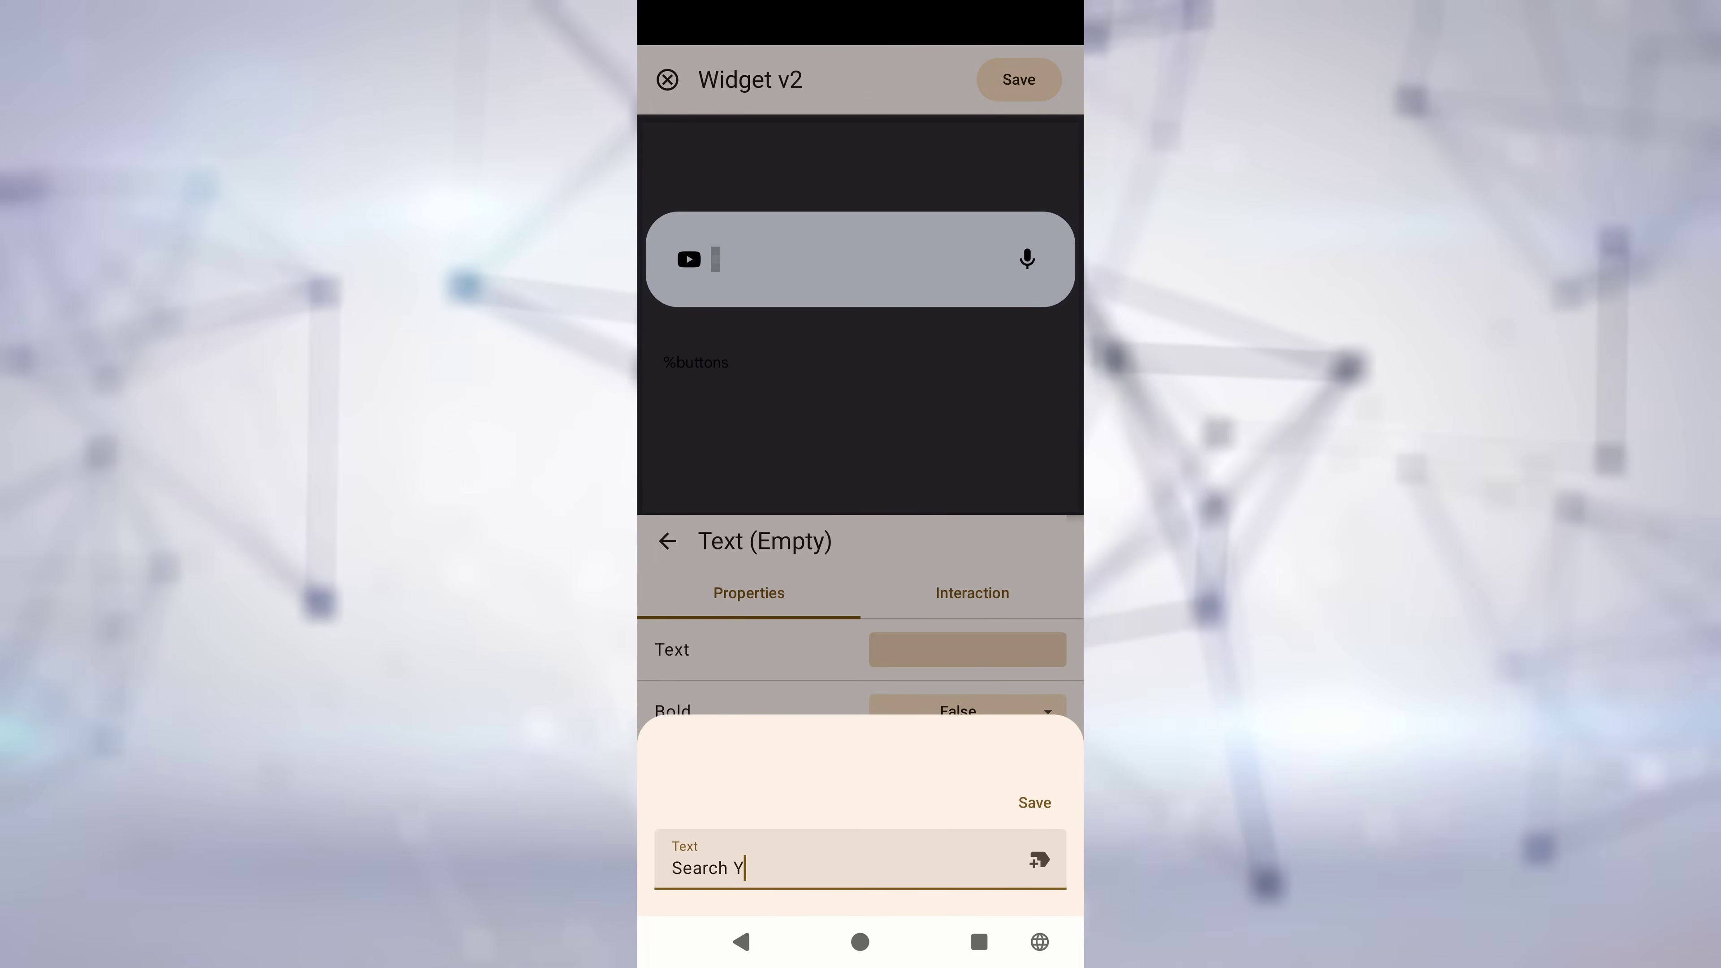
{"action": "left_click", "coordinate": [1027, 806]}
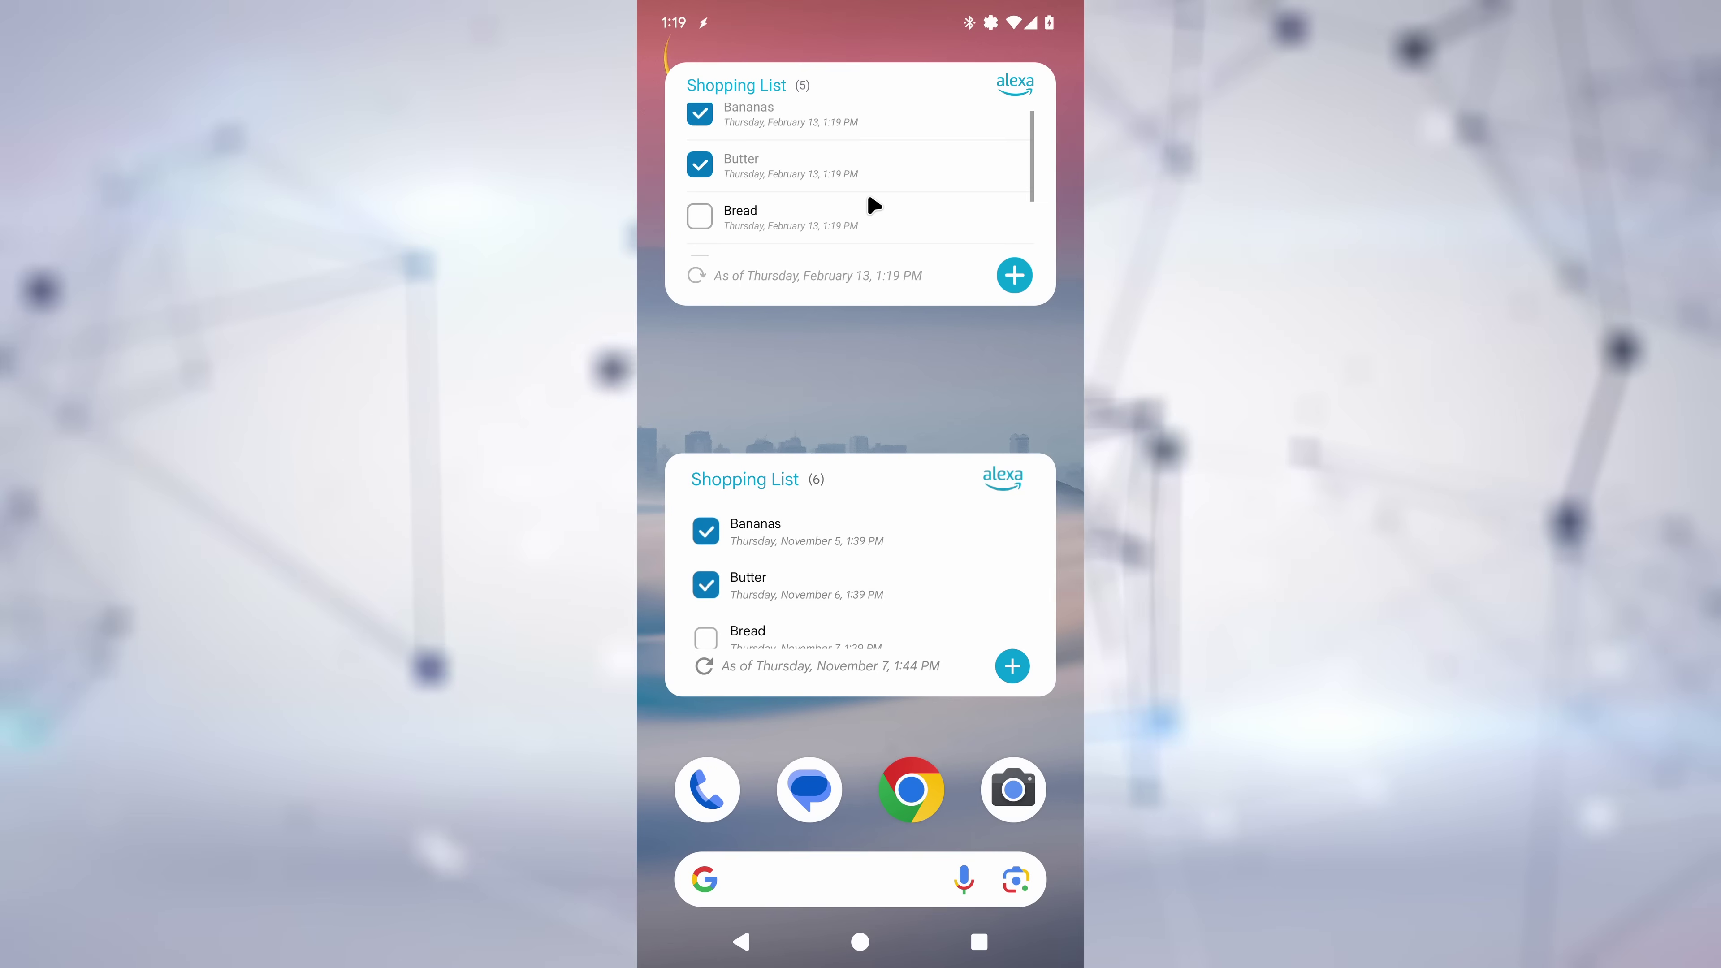
Step: Scroll through the two Shopping List widgets on the home screen
{"action": "left_click_drag", "start_coordinate": [874, 205], "coordinate": [879, 173]}
{"action": "left_click_drag", "start_coordinate": [845, 557], "coordinate": [830, 600]}
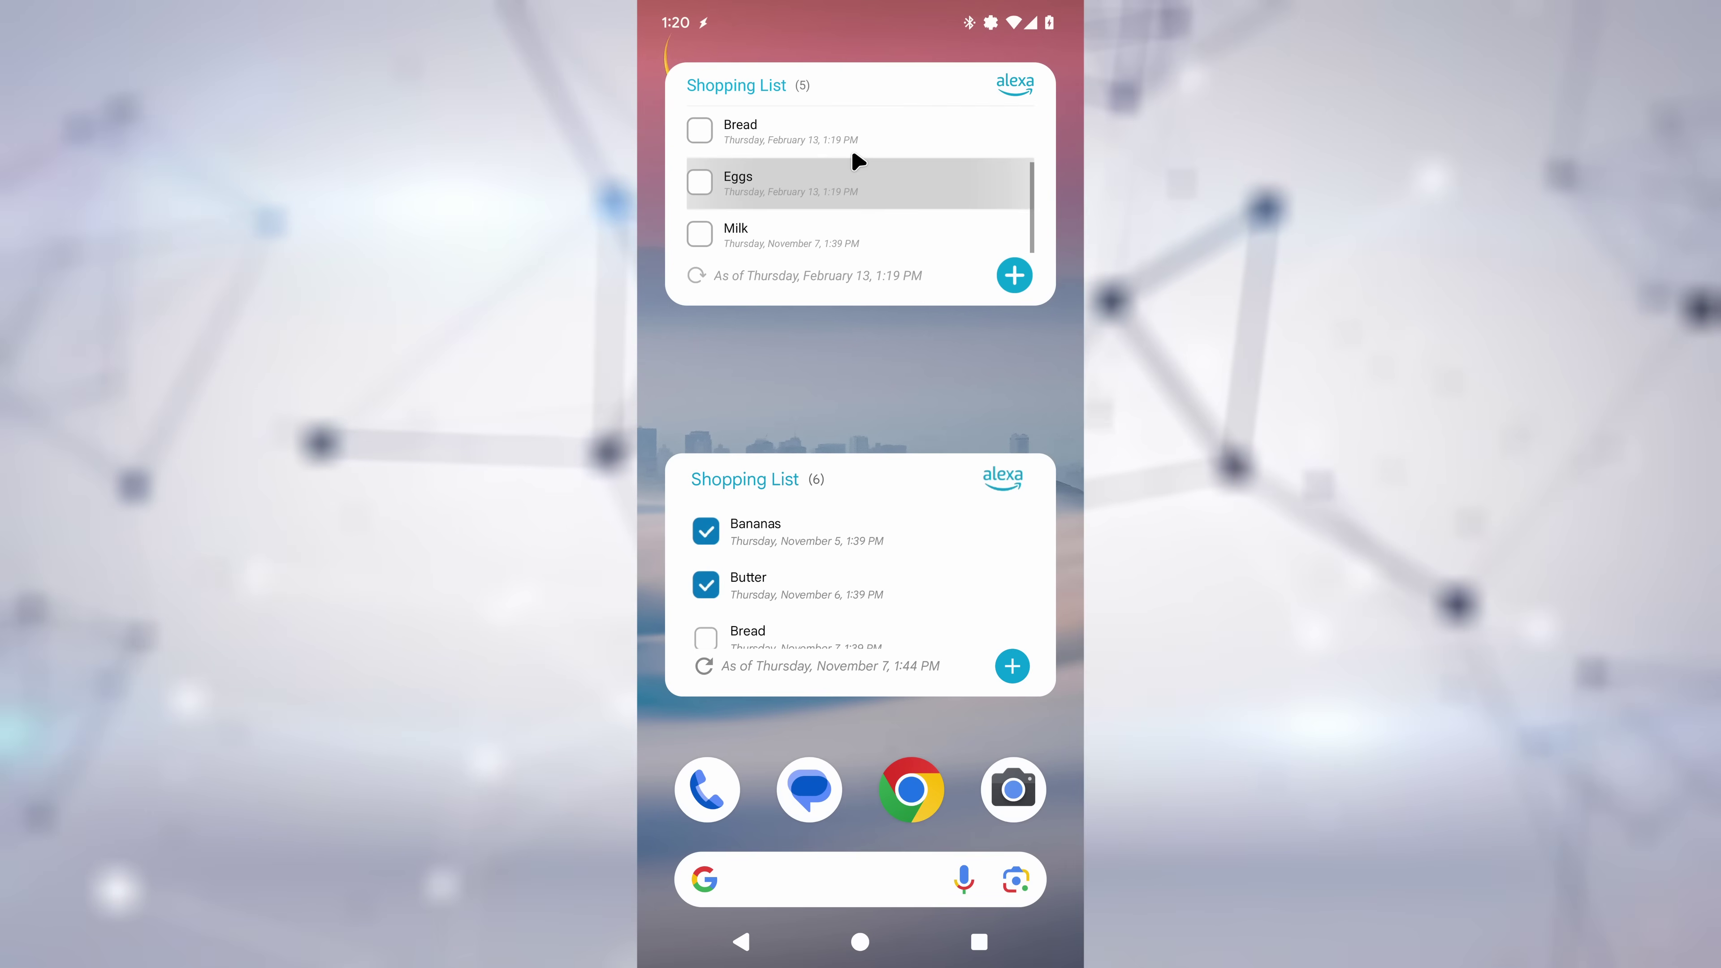
{"action": "left_click_drag", "start_coordinate": [855, 125], "coordinate": [851, 220]}
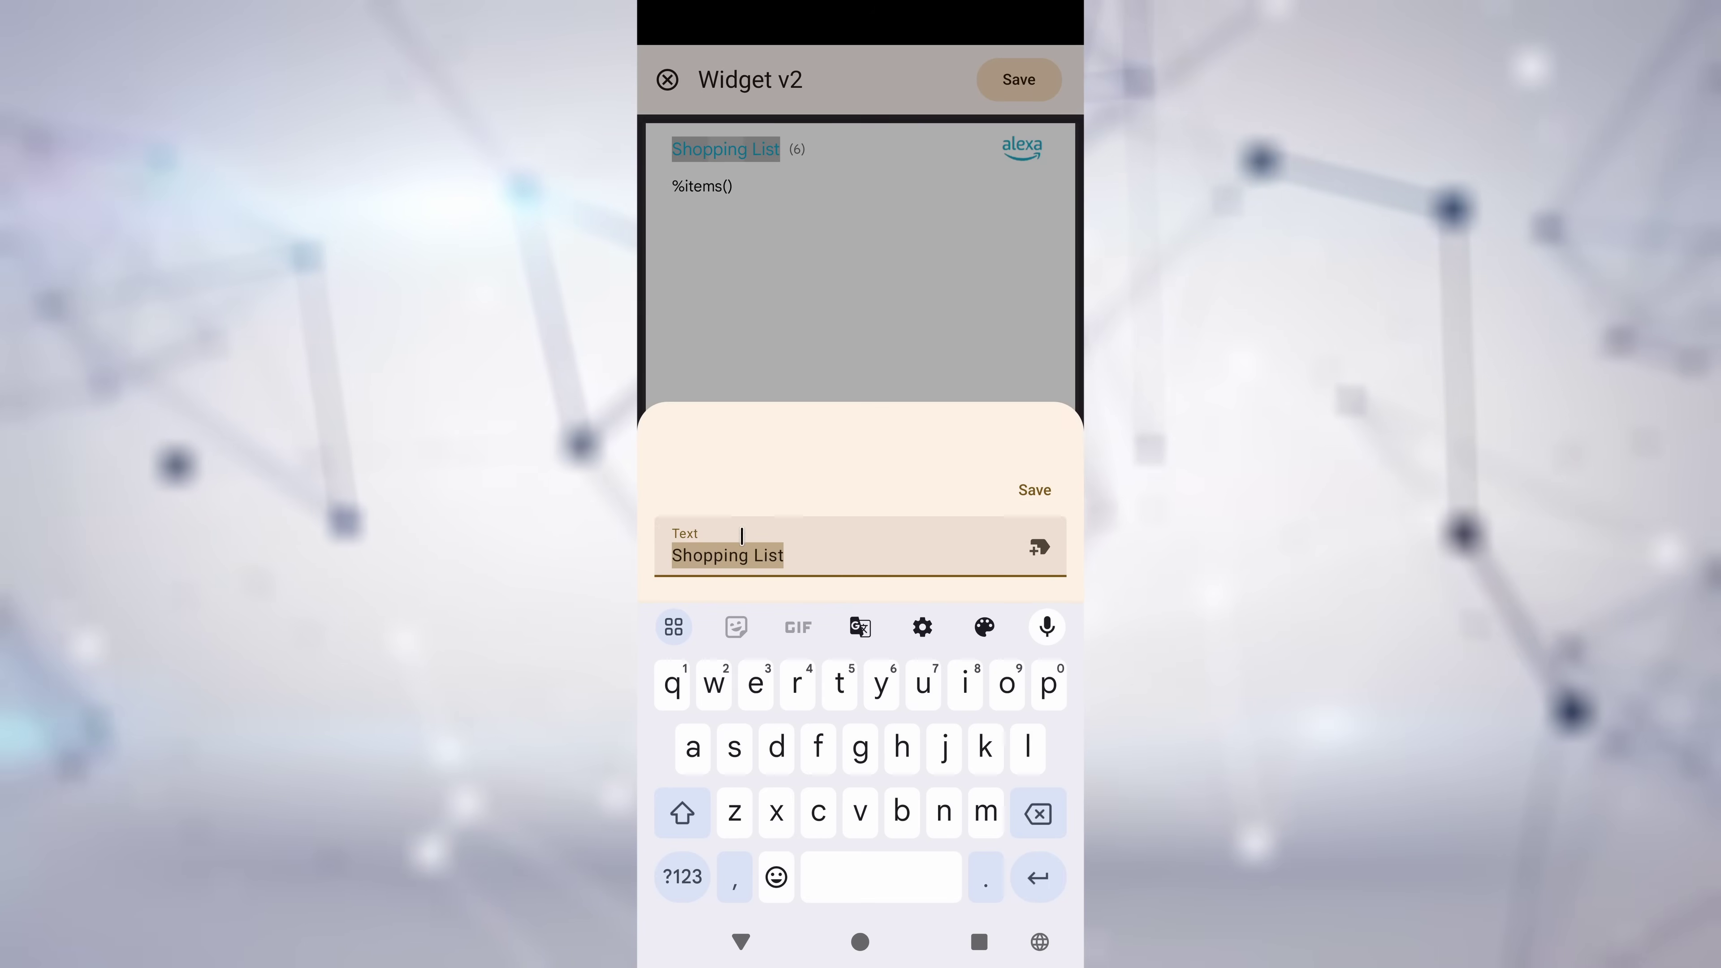
Step: Change the widget title to 'My Shopping List' and save it
{"action": "left_click", "coordinate": [674, 556]}
{"action": "type", "text": "My"}
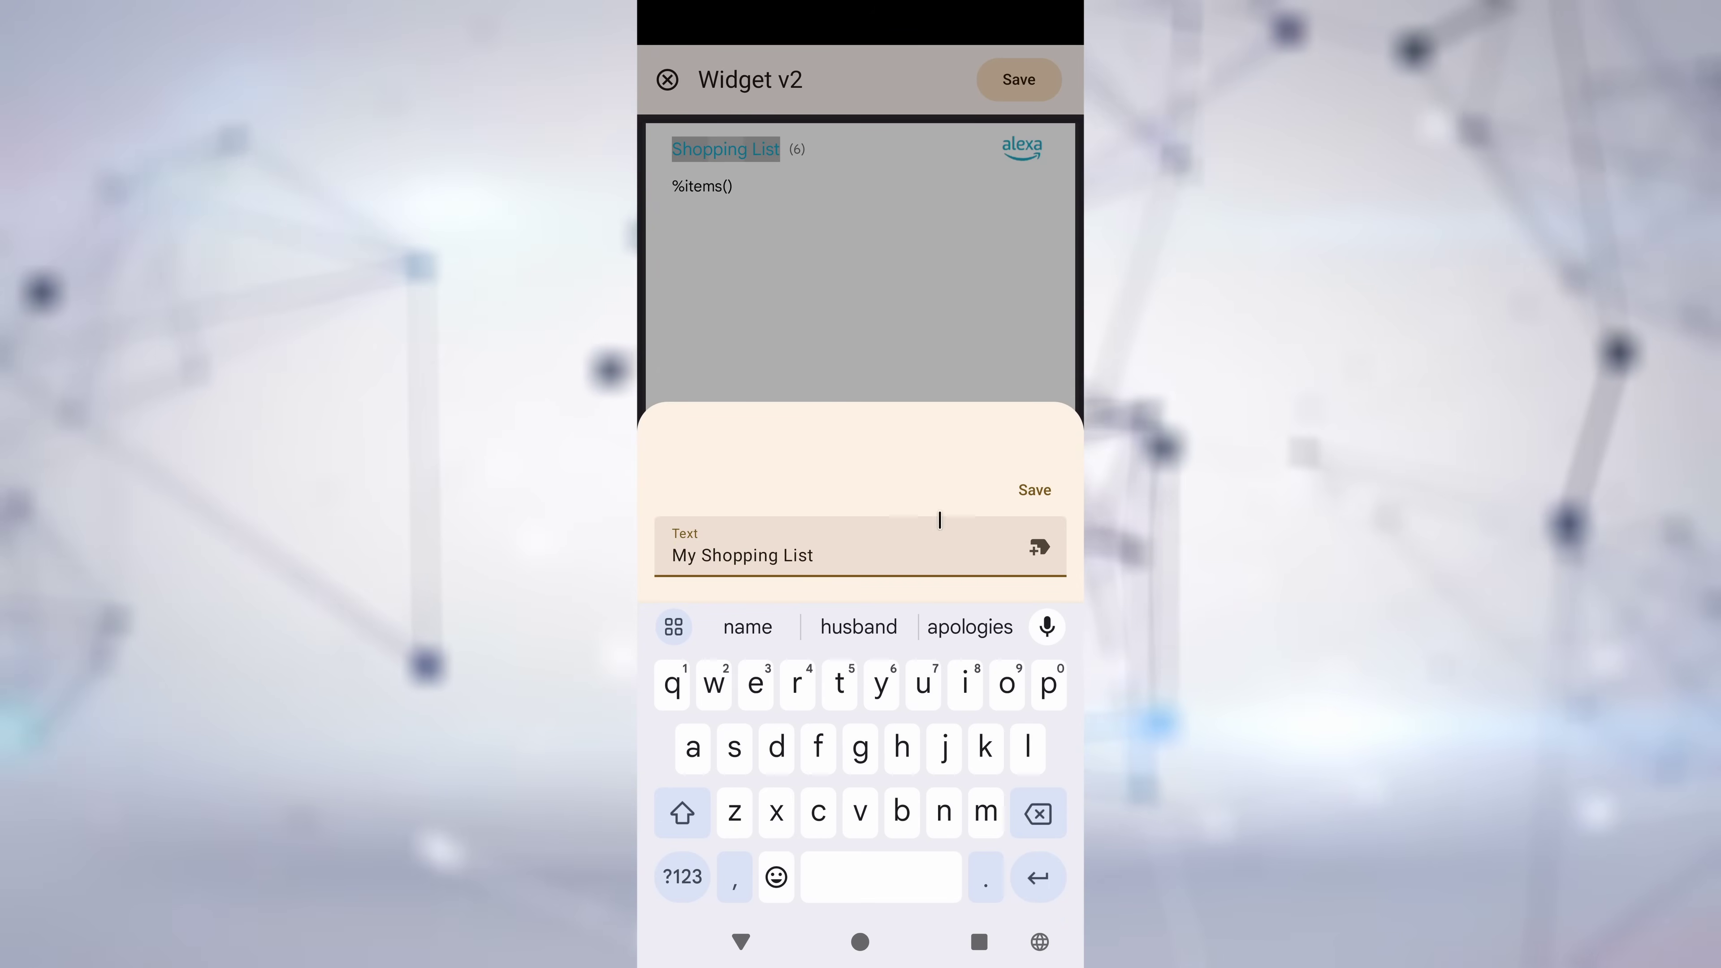
{"action": "left_click", "coordinate": [1033, 490]}
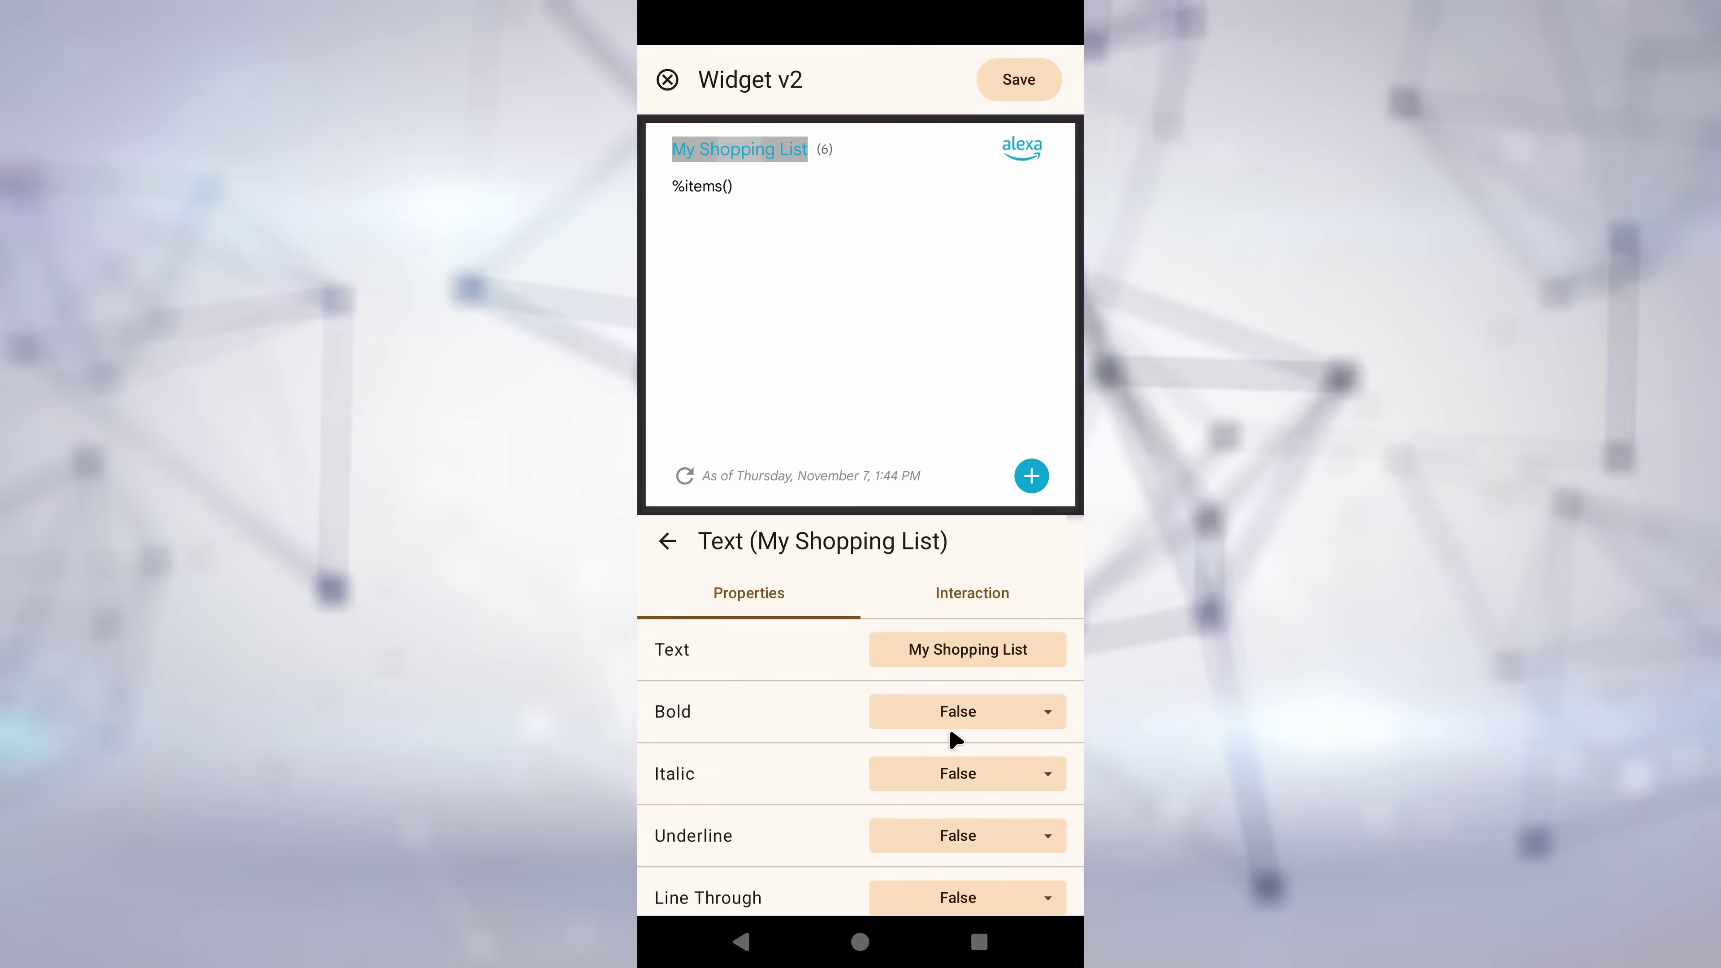
Step: Make the title bold, underlined and Cursive, then step back up to its Row and Column
{"action": "left_click", "coordinate": [950, 722]}
{"action": "left_click", "coordinate": [906, 600]}
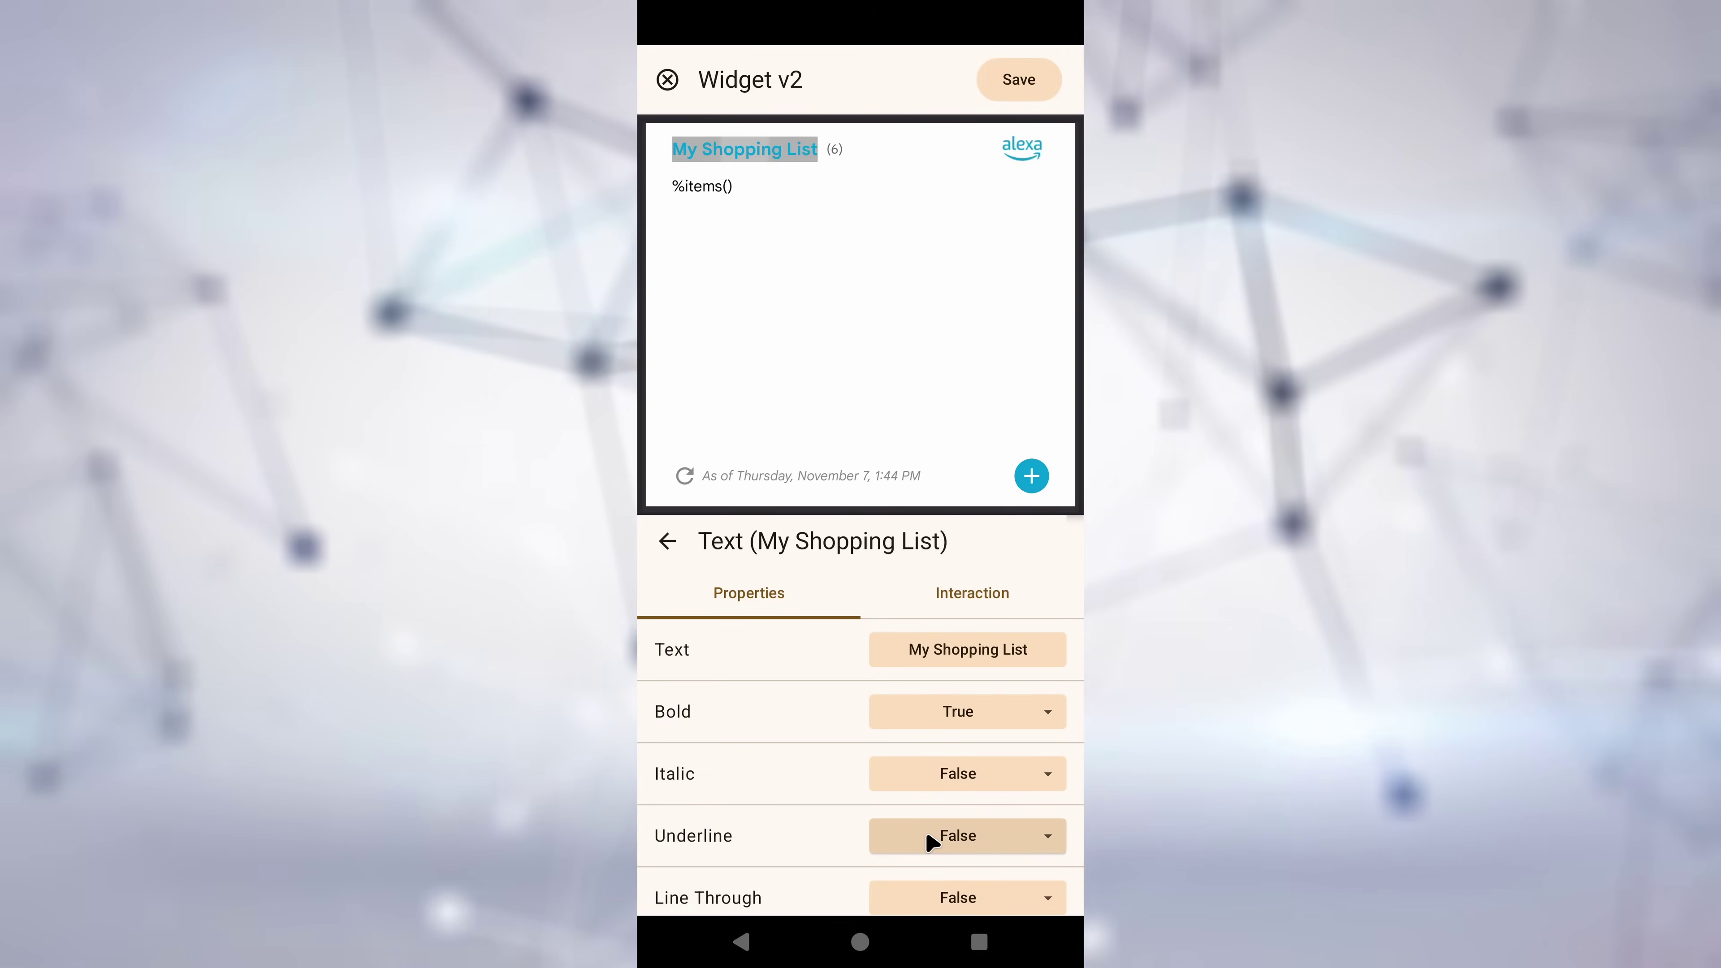
{"action": "left_click", "coordinate": [927, 835]}
{"action": "left_click", "coordinate": [922, 721]}
{"action": "scroll", "coordinate": [949, 779], "scroll_direction": "down", "scroll_amount": 3}
{"action": "left_click", "coordinate": [969, 732]}
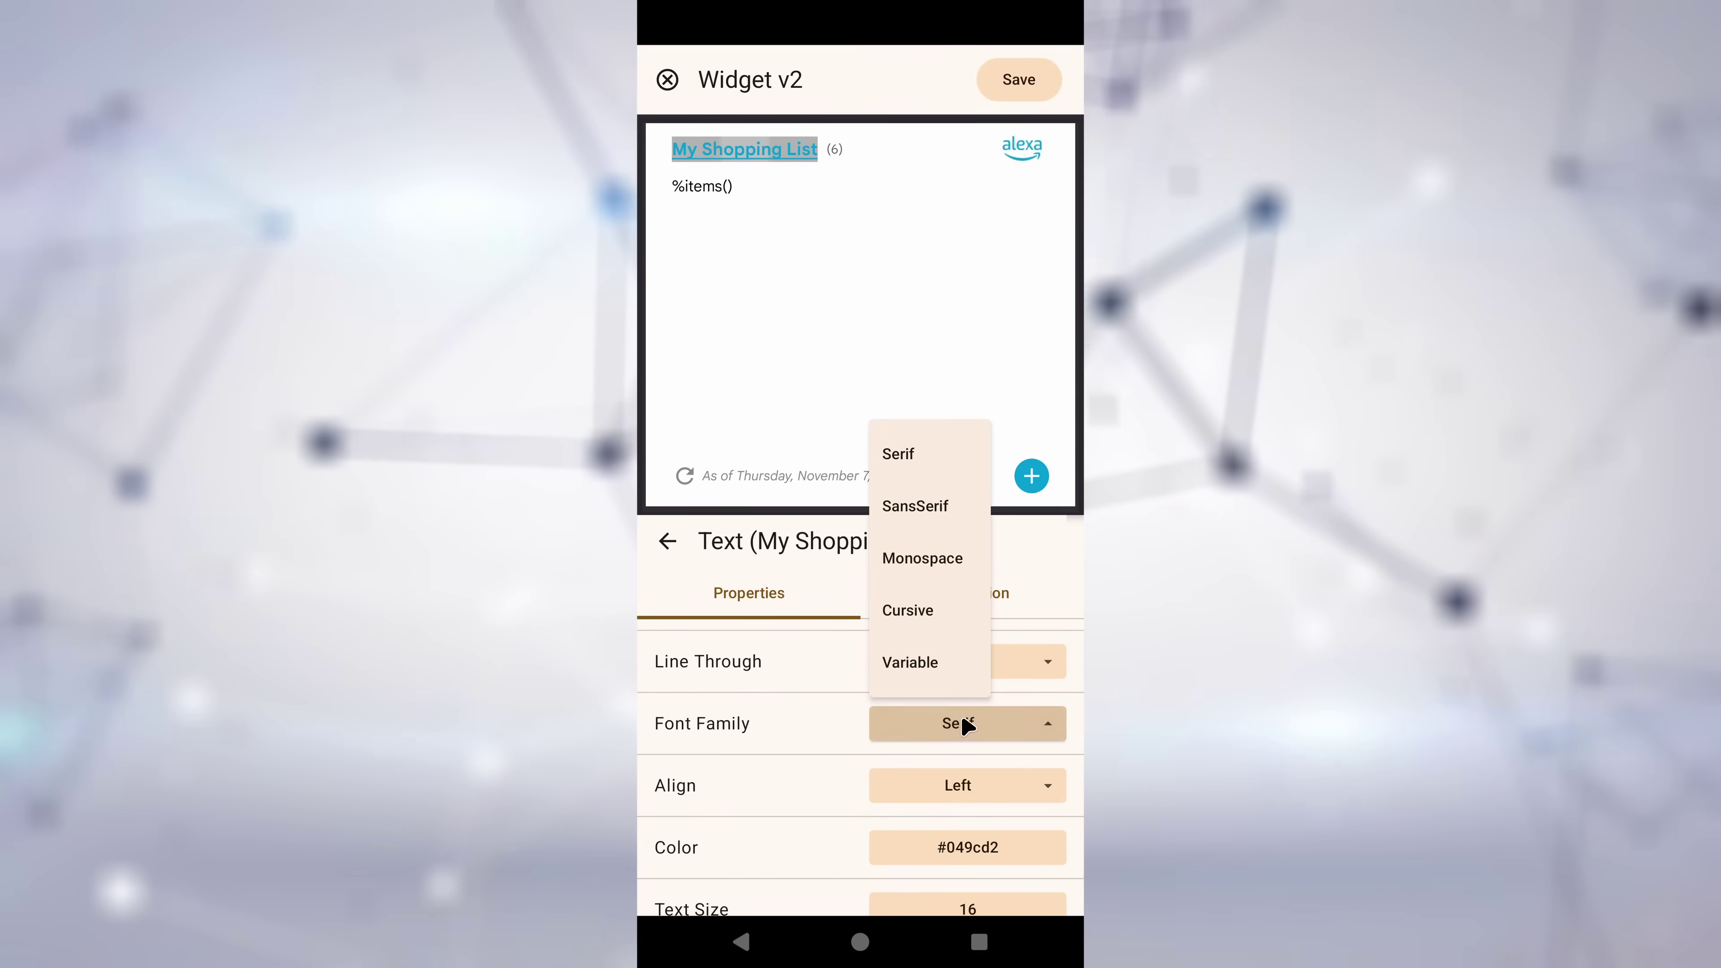
{"action": "left_click", "coordinate": [923, 610]}
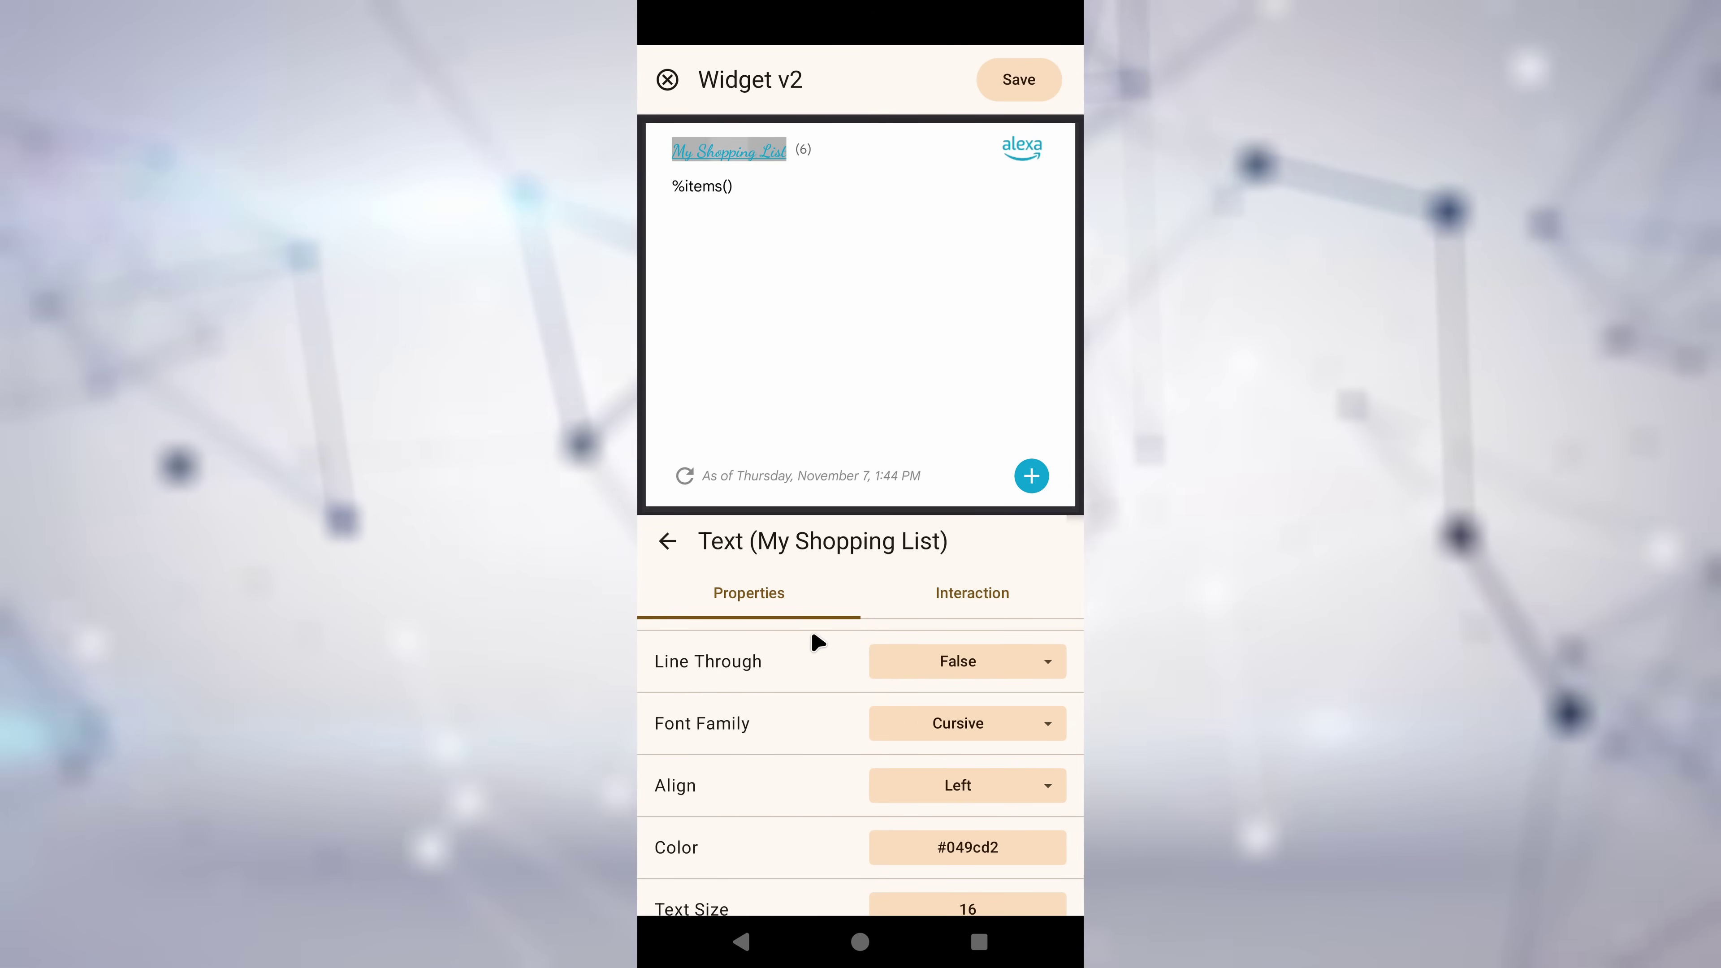
{"action": "left_click", "coordinate": [667, 541]}
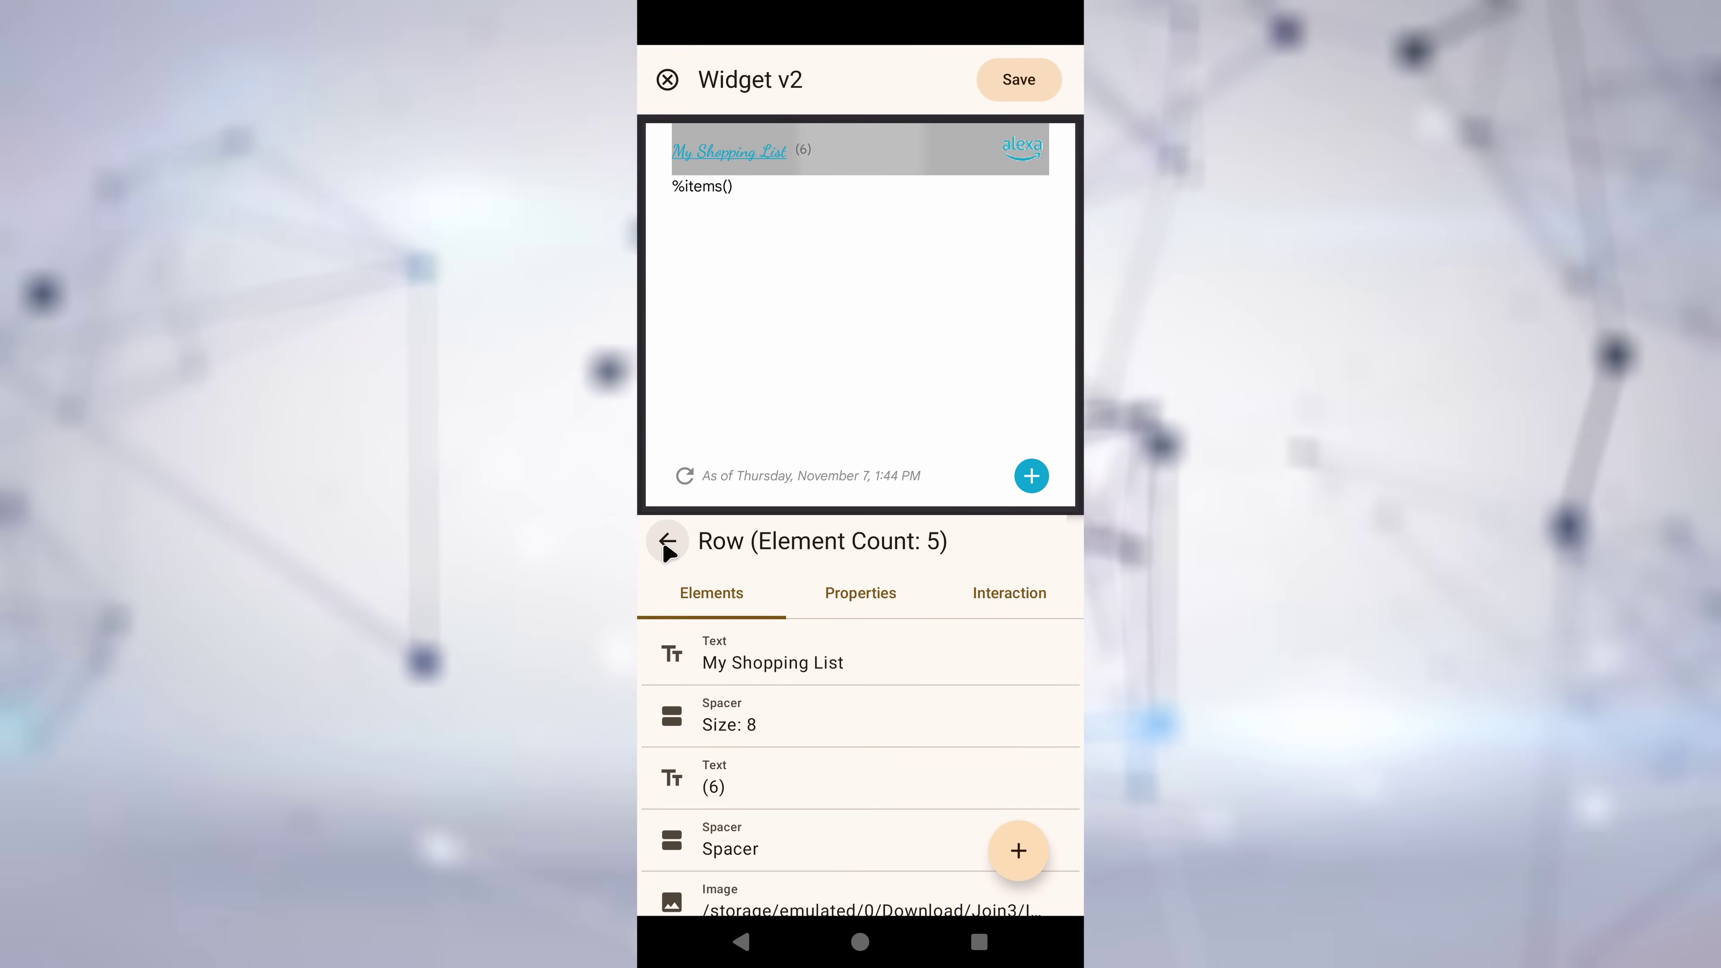
{"action": "left_click", "coordinate": [667, 541]}
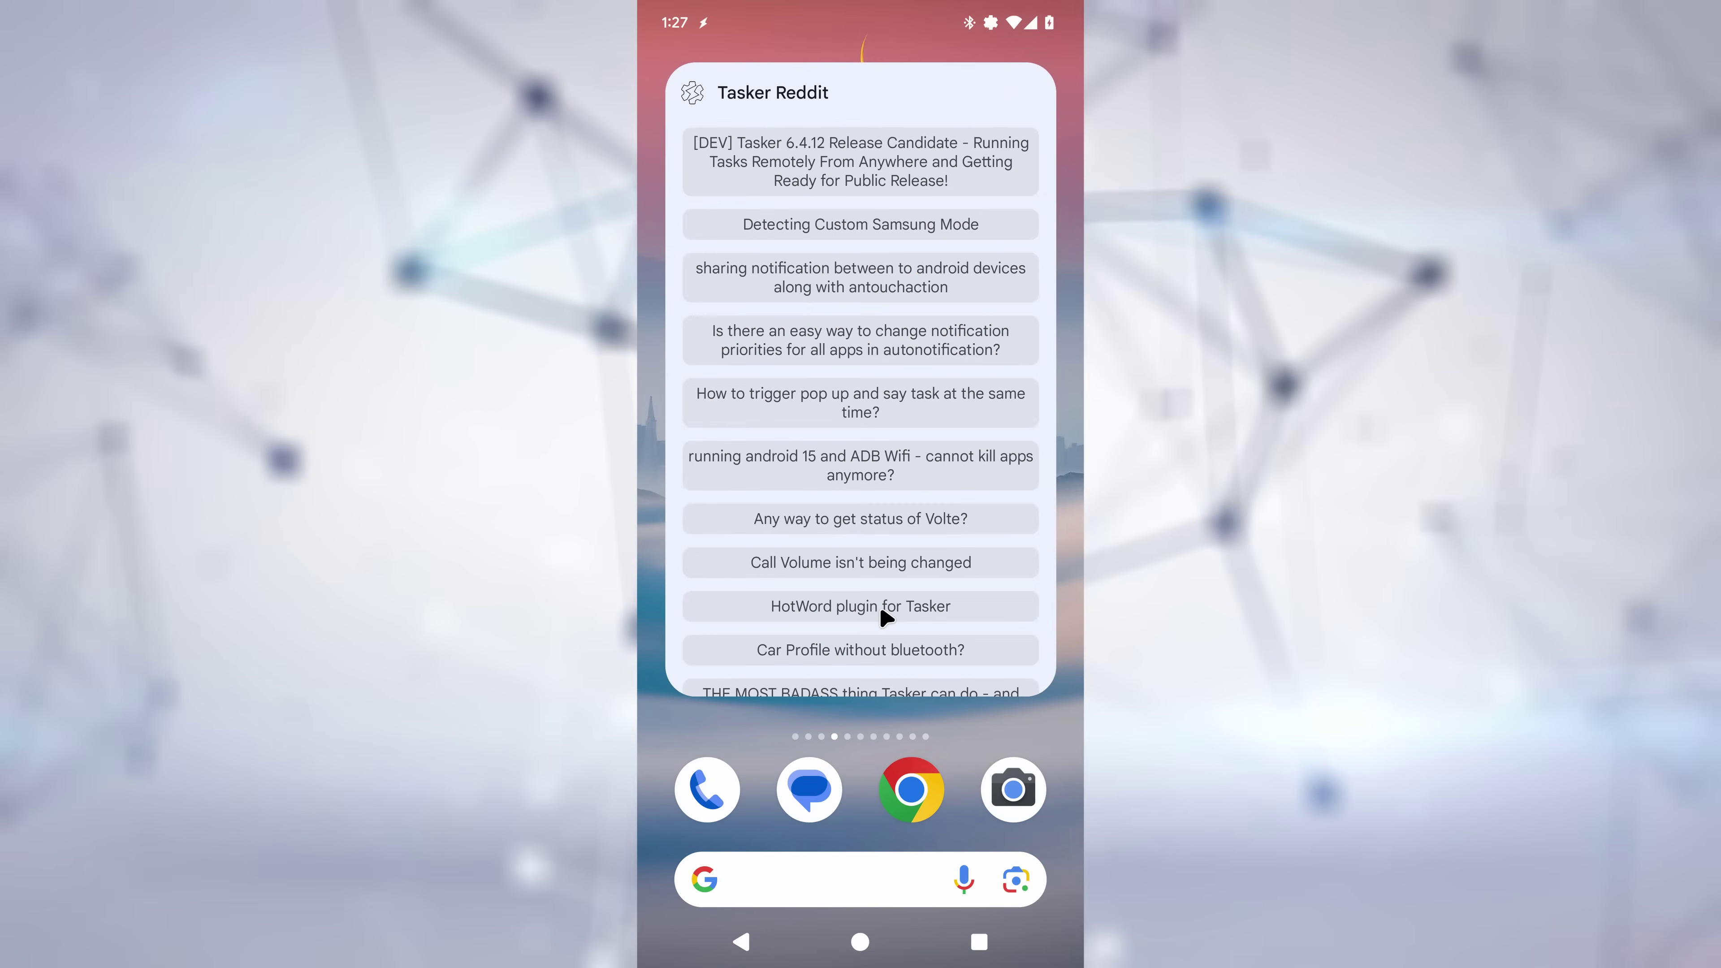
Step: Swipe the home screen and run the Hello Pixel 7 shortcut to message the other phone
{"action": "left_click_drag", "start_coordinate": [883, 615], "coordinate": [879, 446]}
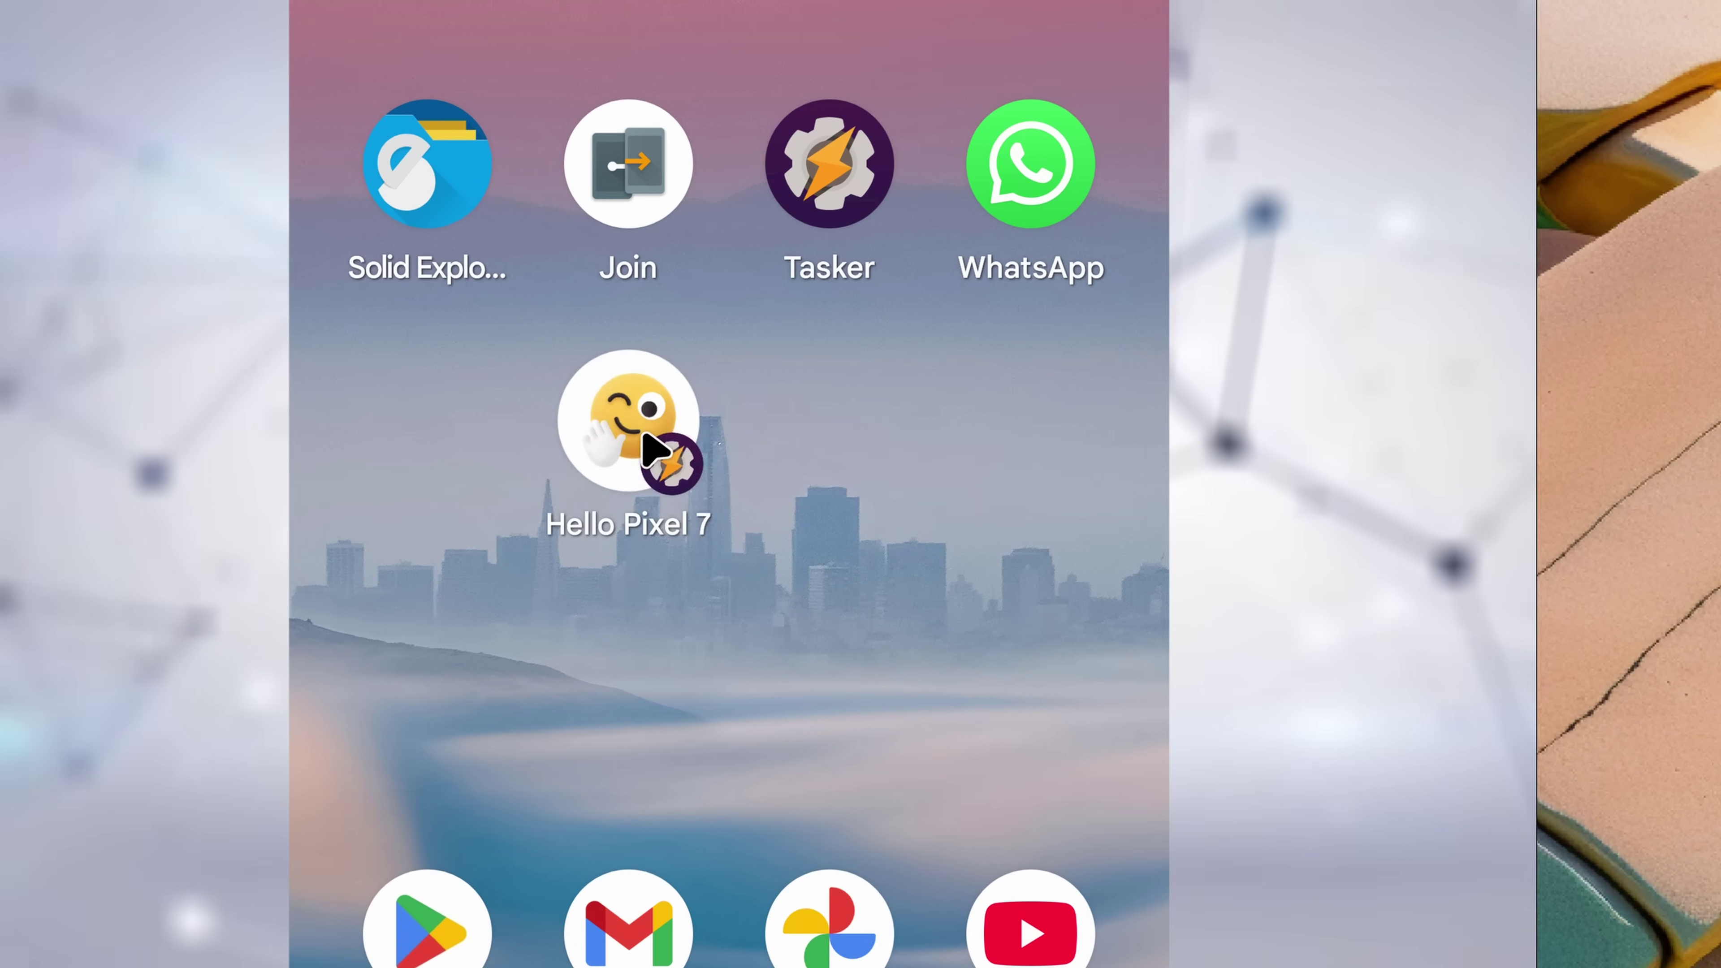
{"action": "left_click", "coordinate": [655, 525]}
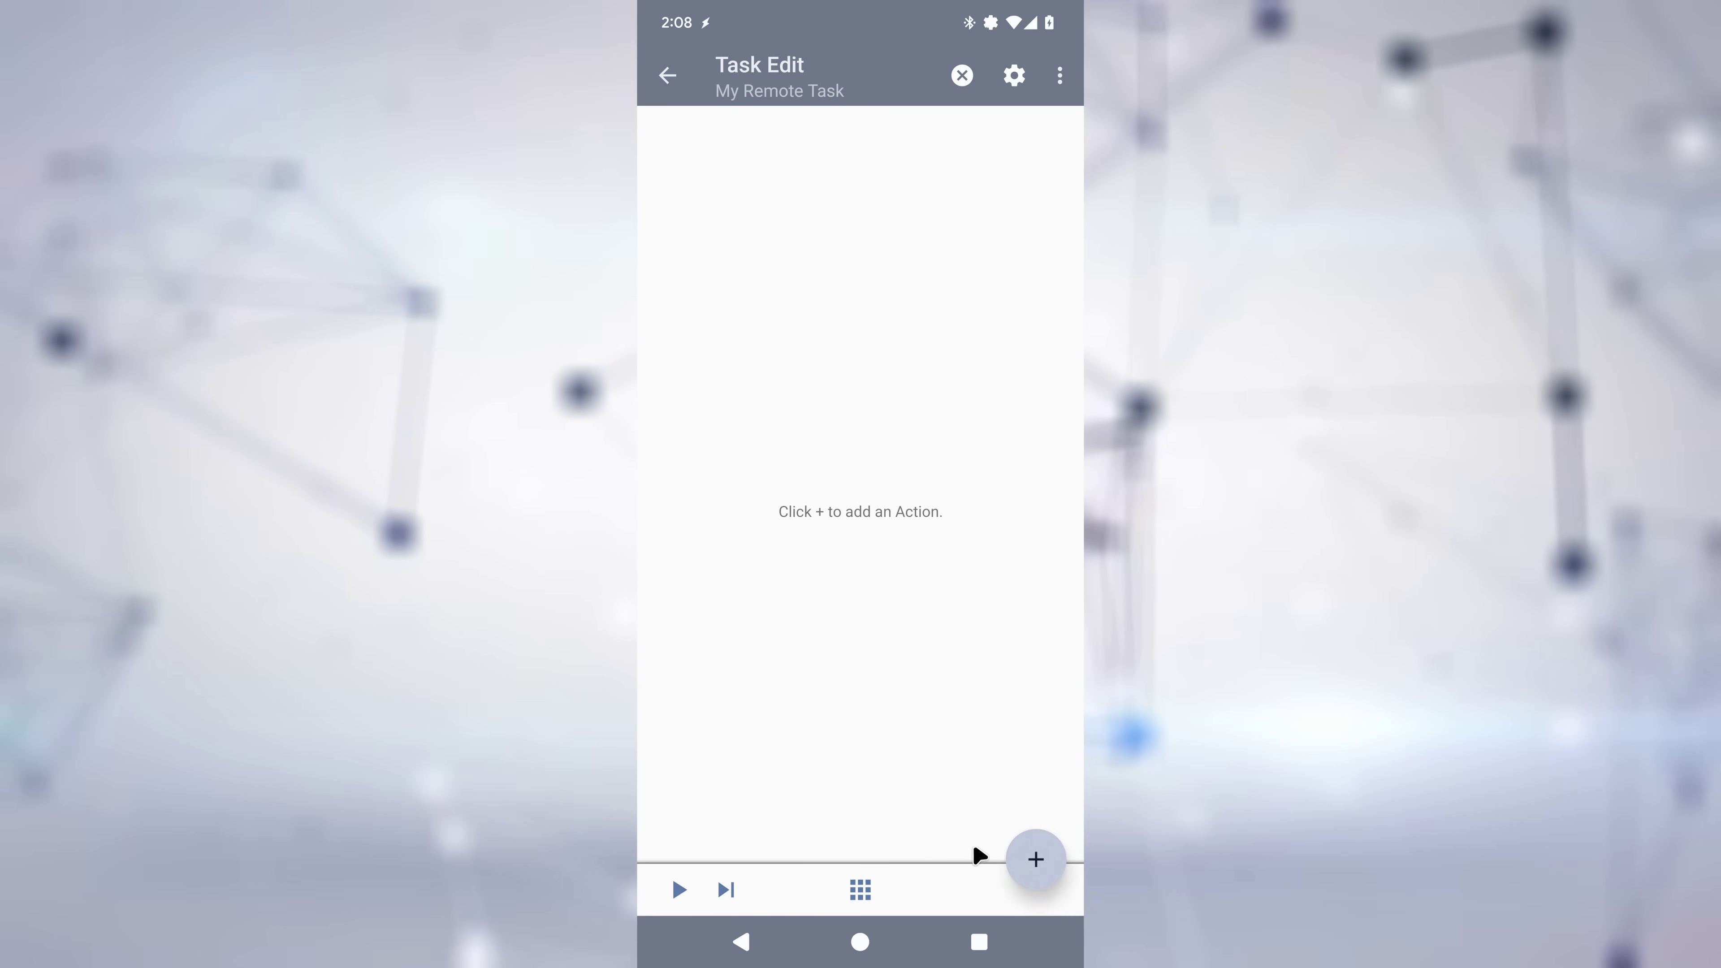
Step: Add a new action to the task, filtering the action list by 'remote'
{"action": "left_click", "coordinate": [1029, 856]}
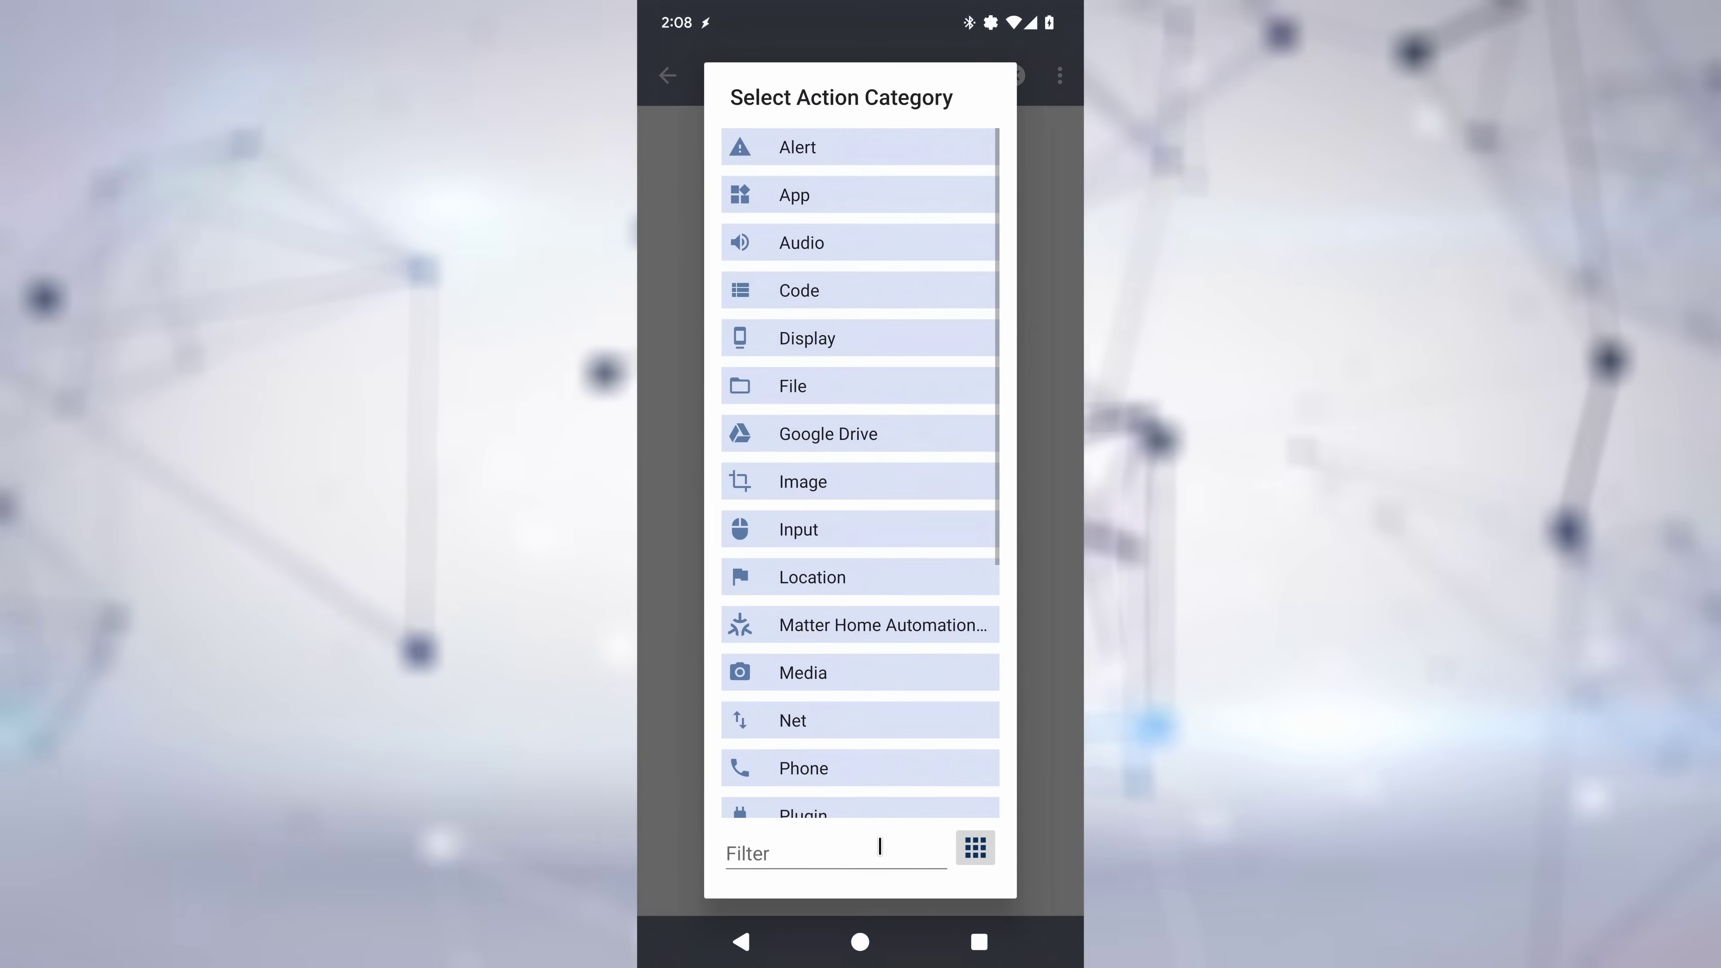
{"action": "left_click", "coordinate": [879, 847]}
{"action": "type", "text": "remote"}
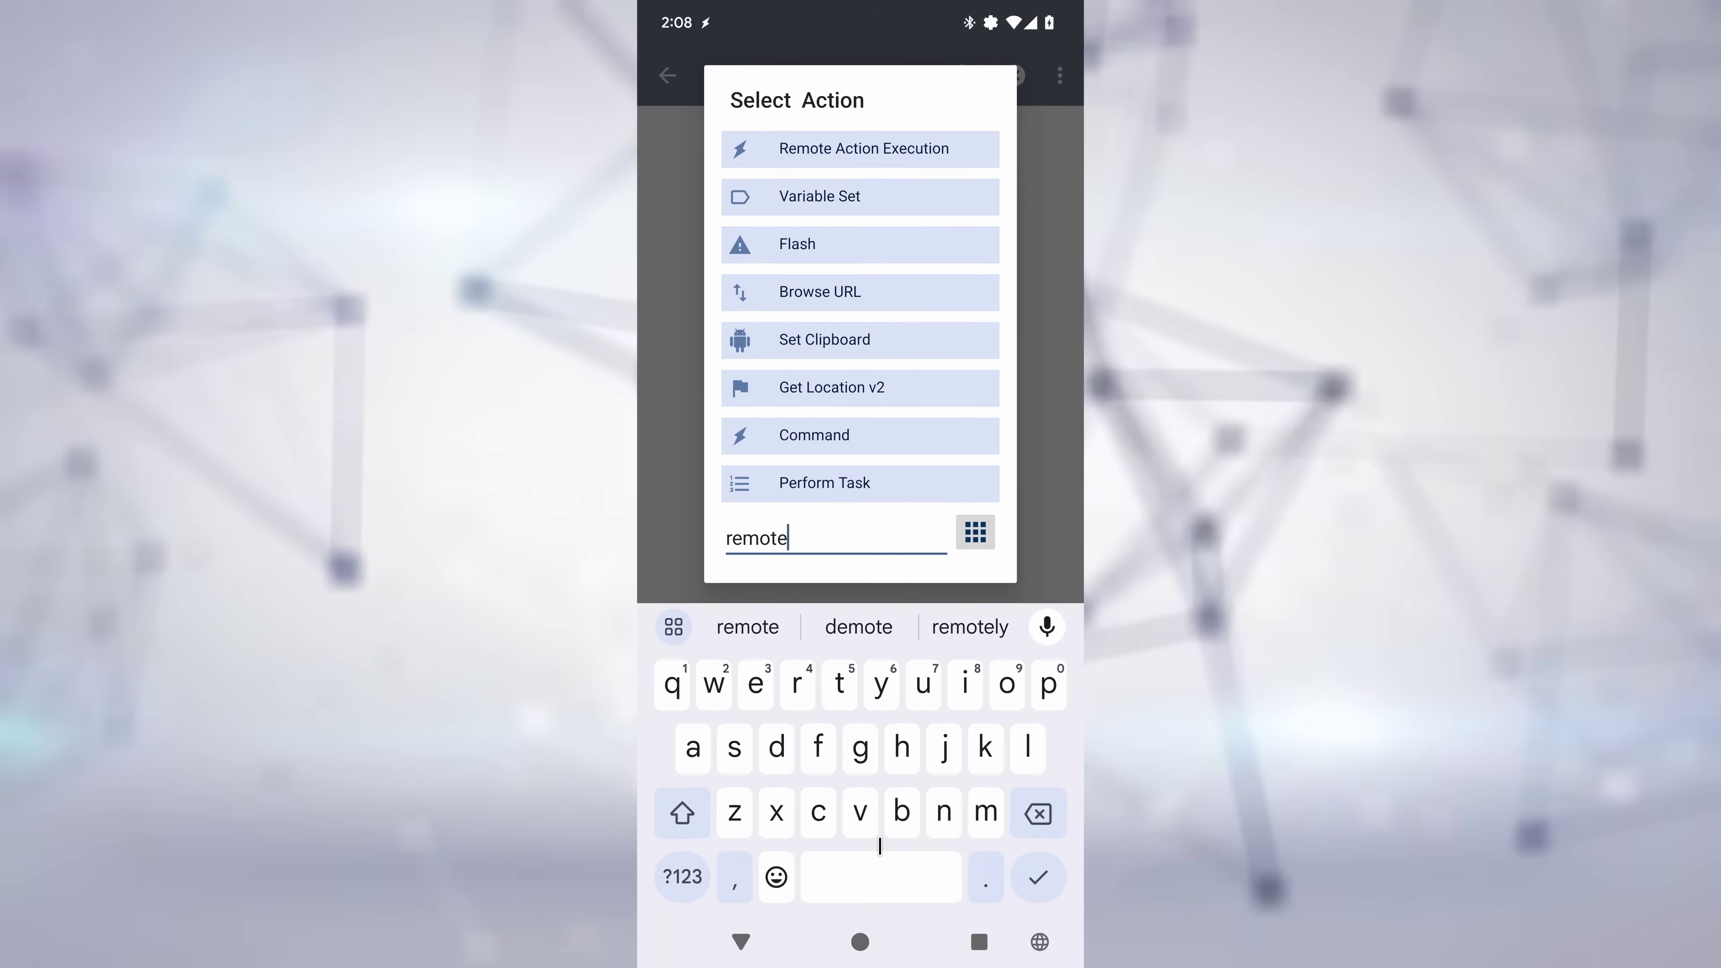
{"action": "left_click", "coordinate": [740, 942]}
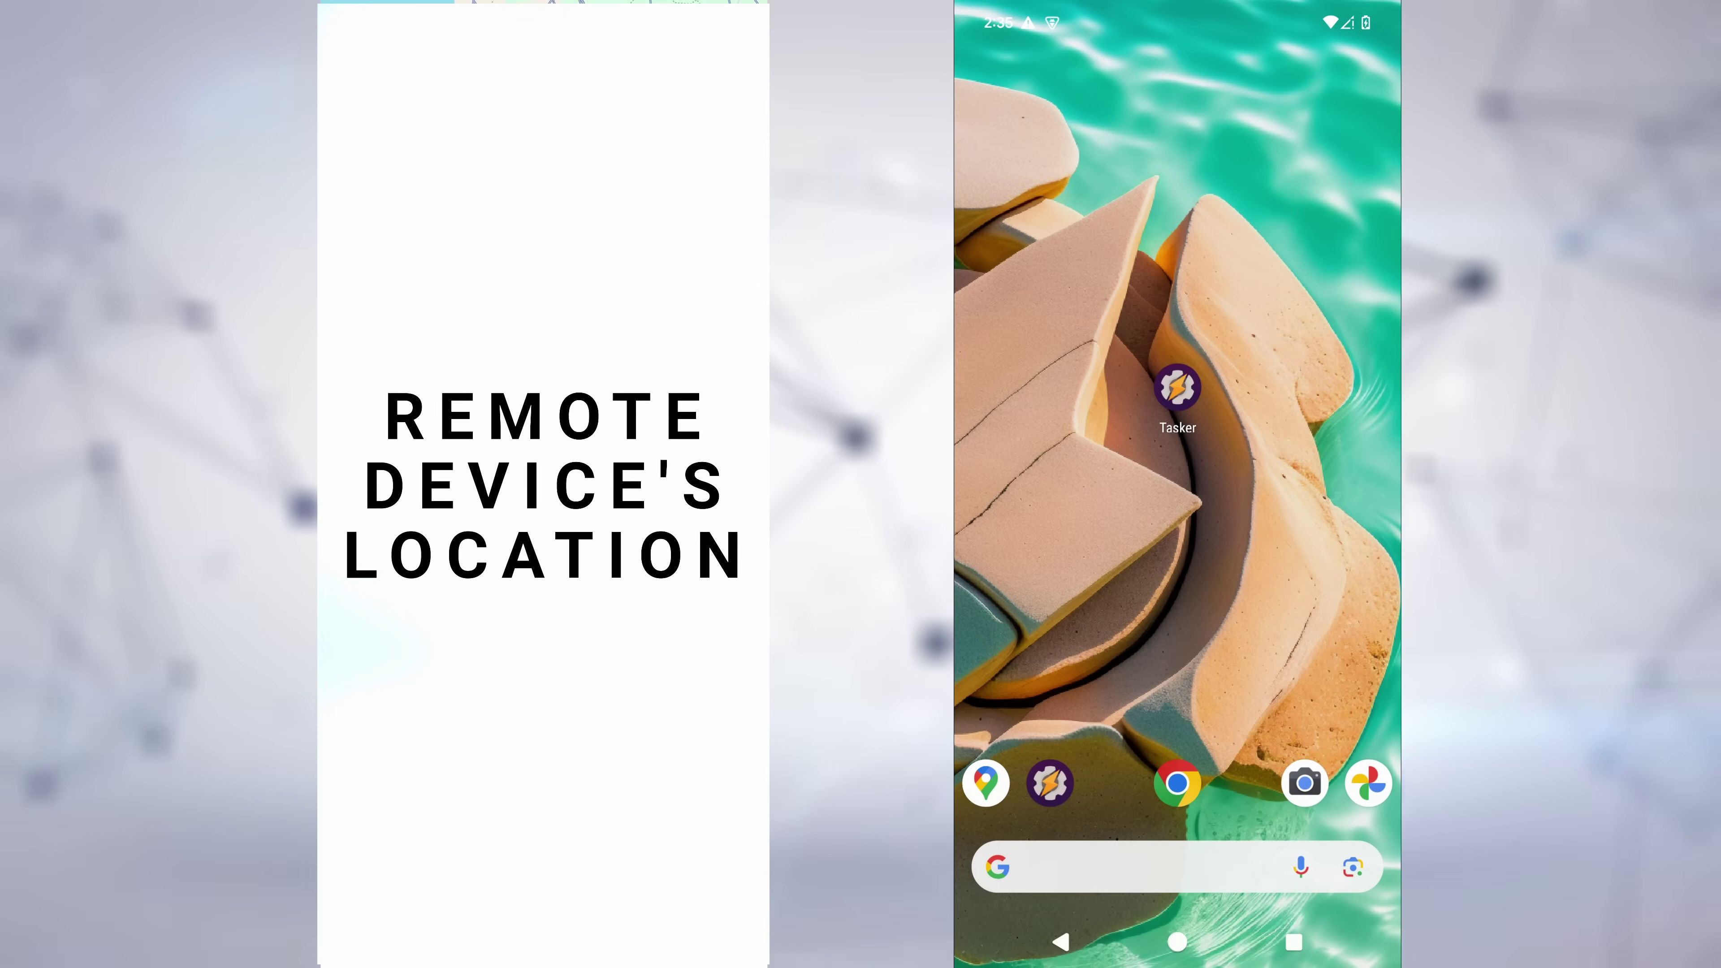
Step: Cut Pixel 7 Pro out of Get Location v2's Remote Device field
{"action": "left_click", "coordinate": [519, 149]}
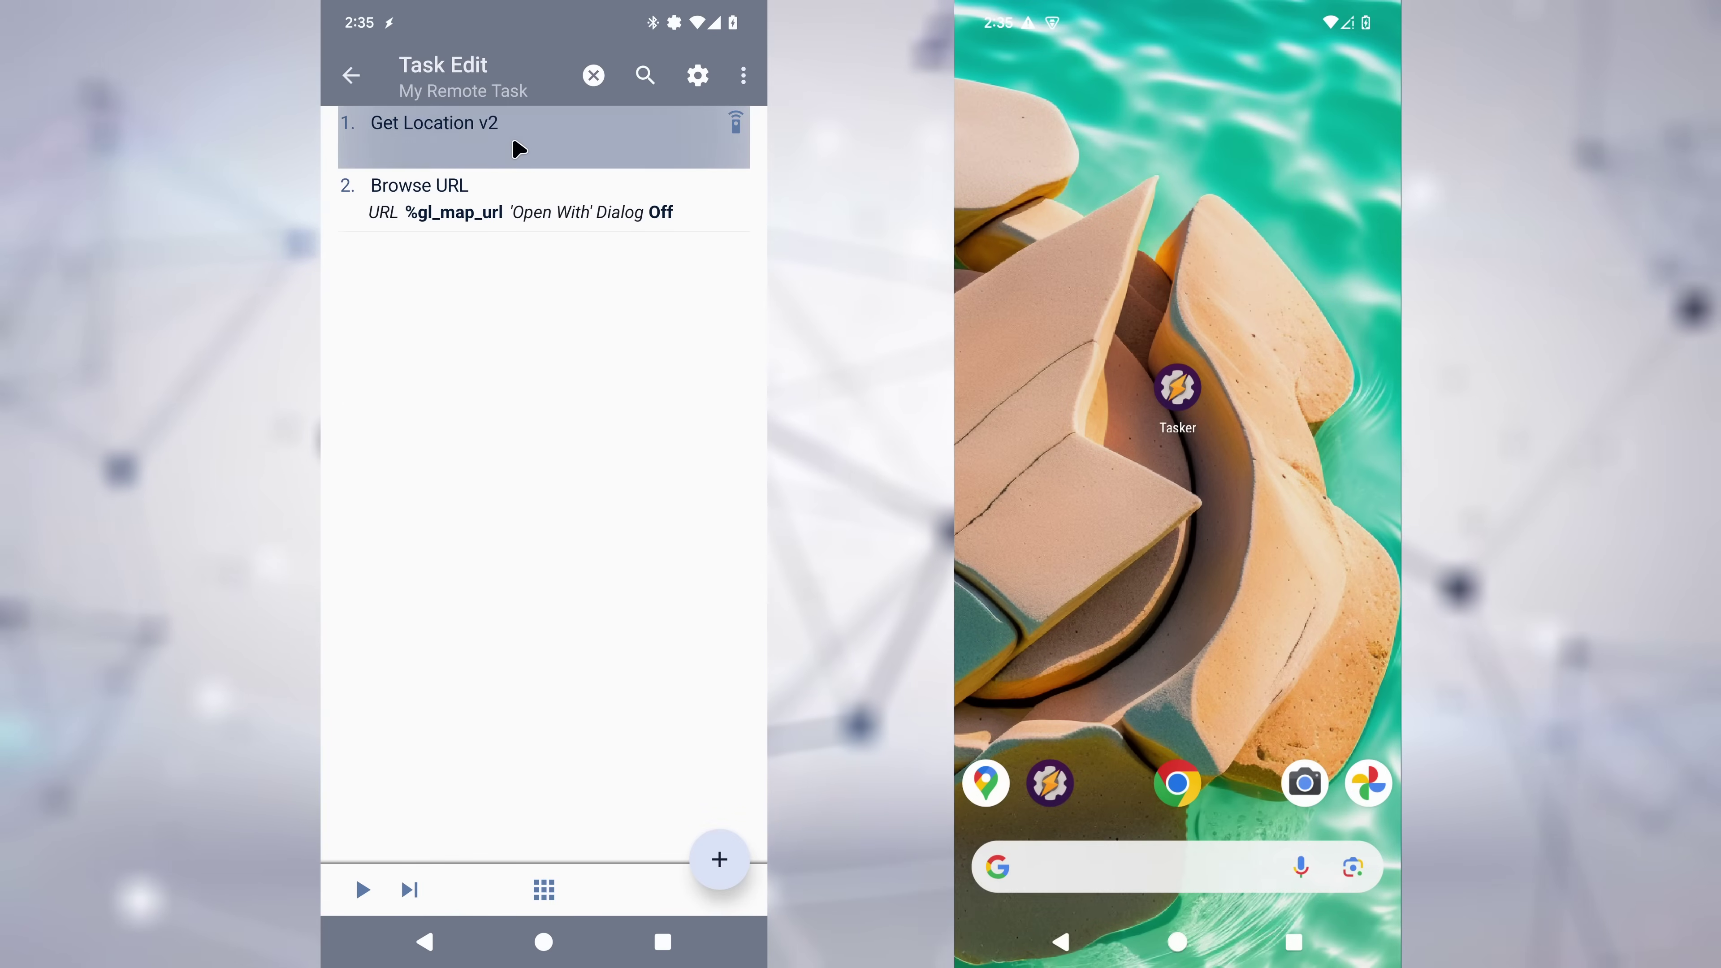
{"action": "scroll", "coordinate": [434, 288], "scroll_direction": "down", "scroll_amount": 15}
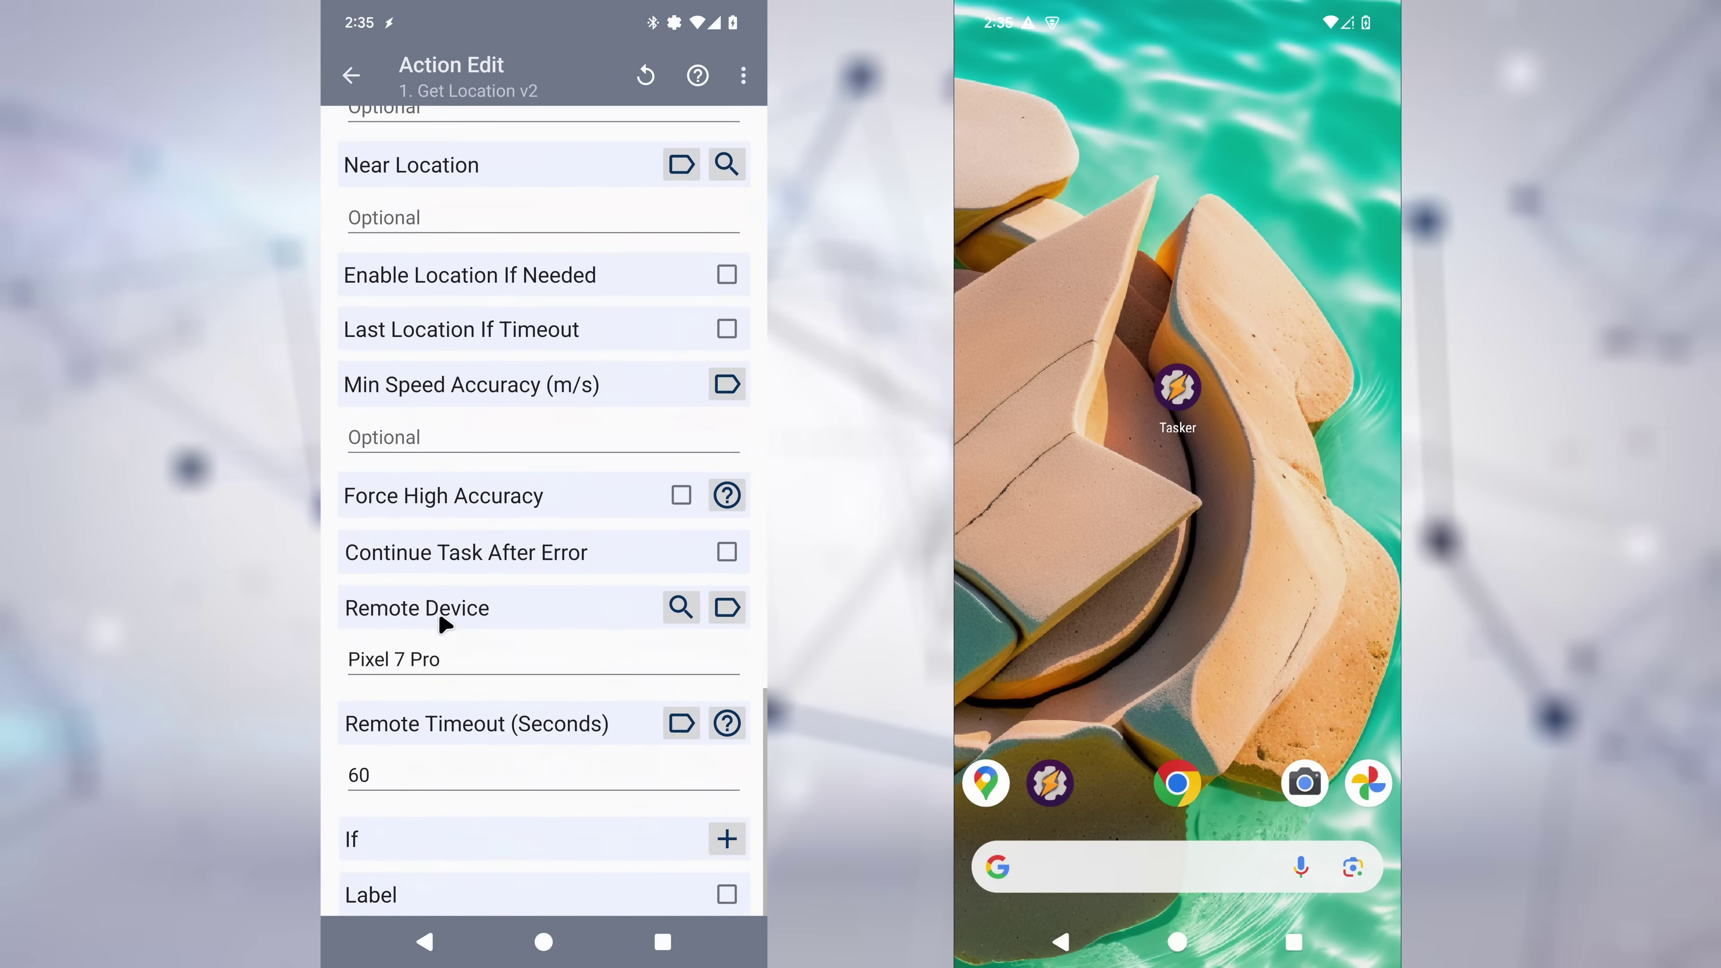
{"action": "left_click", "coordinate": [429, 656]}
{"action": "key", "text": "ctrl+a"}
{"action": "key", "text": "ctrl+x"}
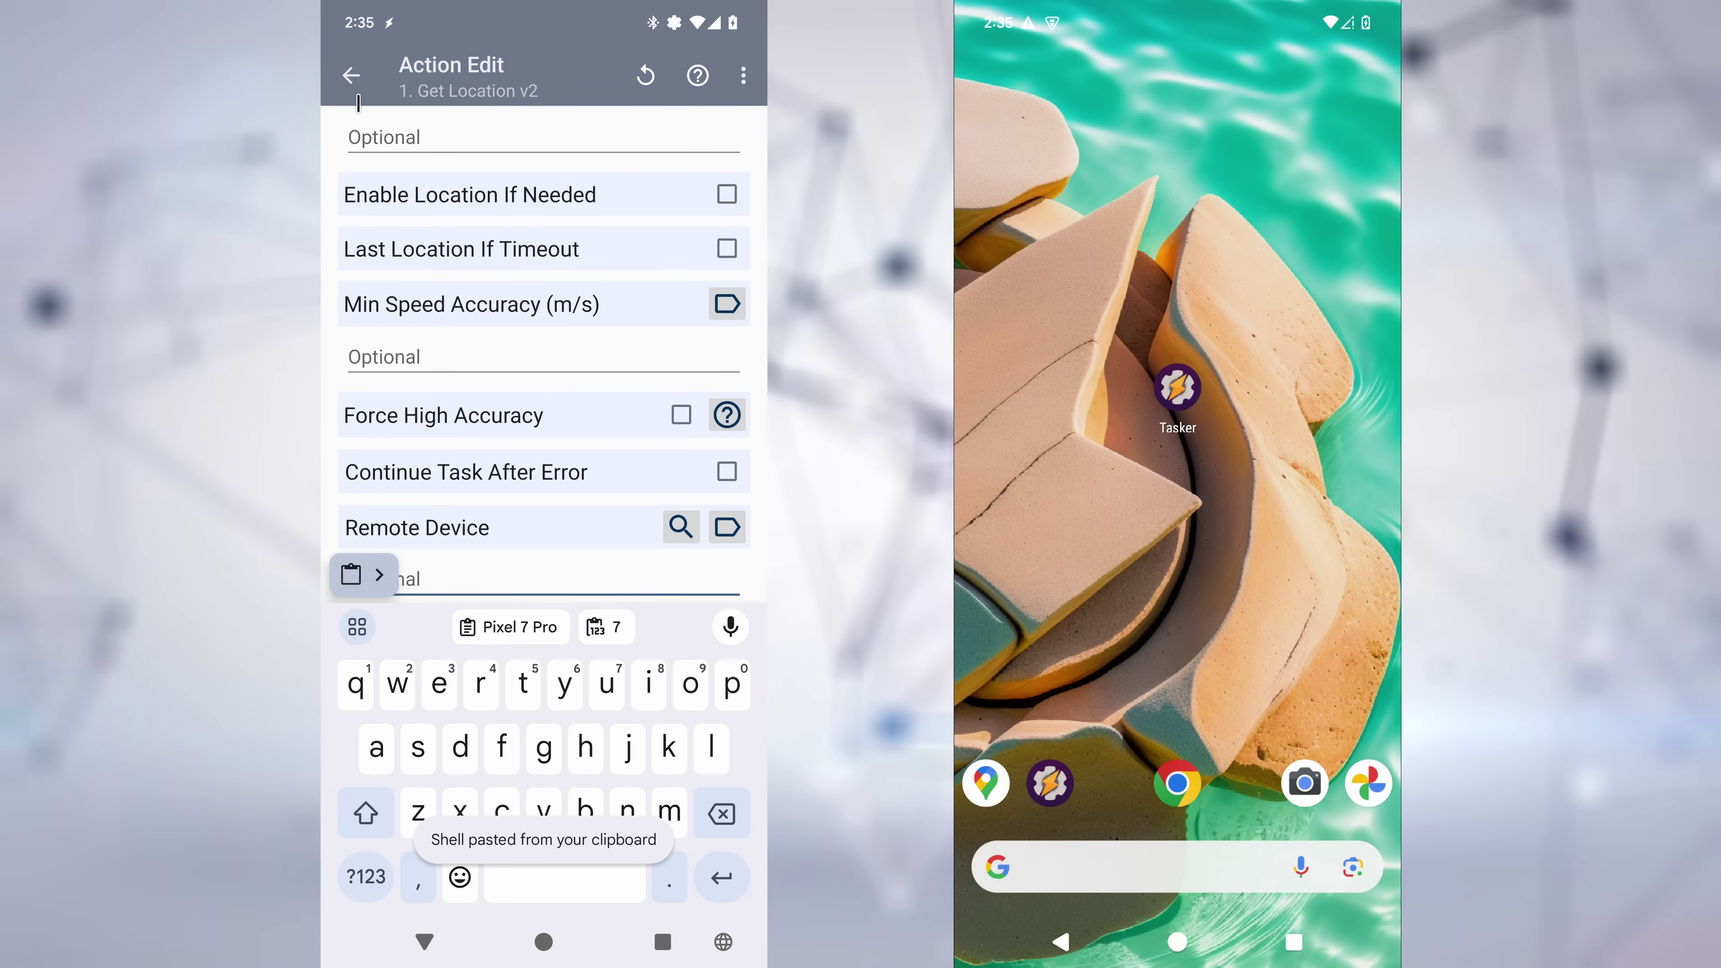
{"action": "left_click", "coordinate": [353, 80]}
Step: Paste Pixel 7 Pro as the Browse URL action's Remote Device
{"action": "left_click", "coordinate": [469, 227]}
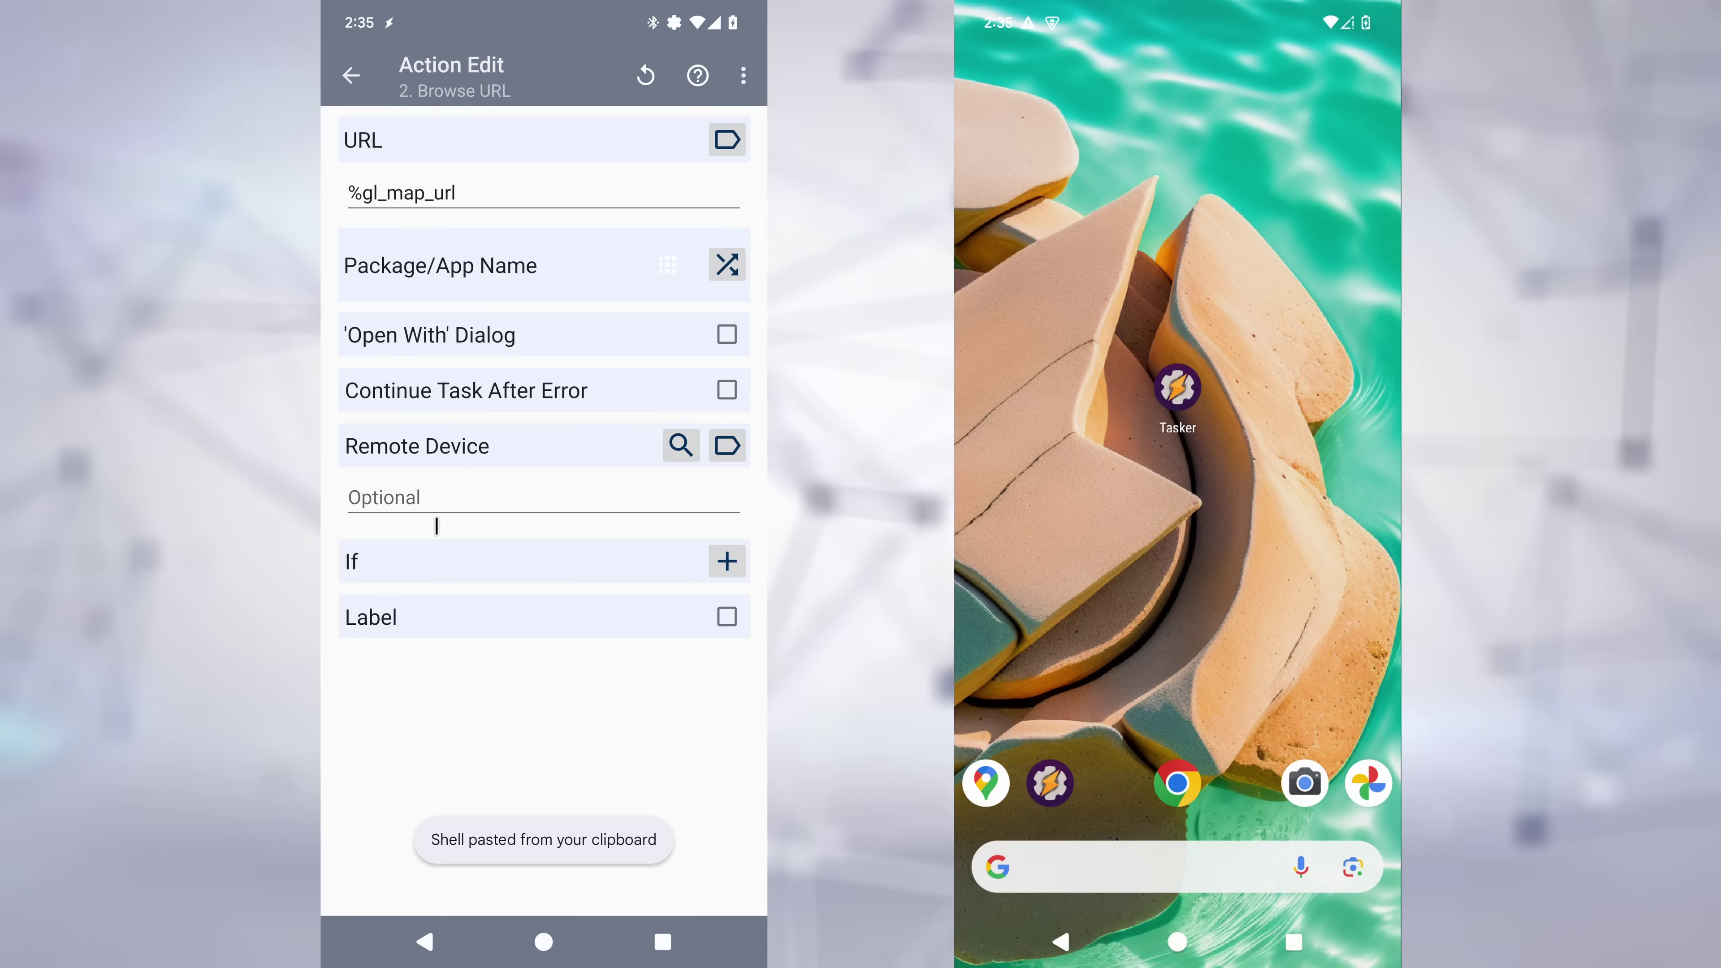
{"action": "left_click", "coordinate": [439, 505]}
{"action": "key", "text": "ctrl+v"}
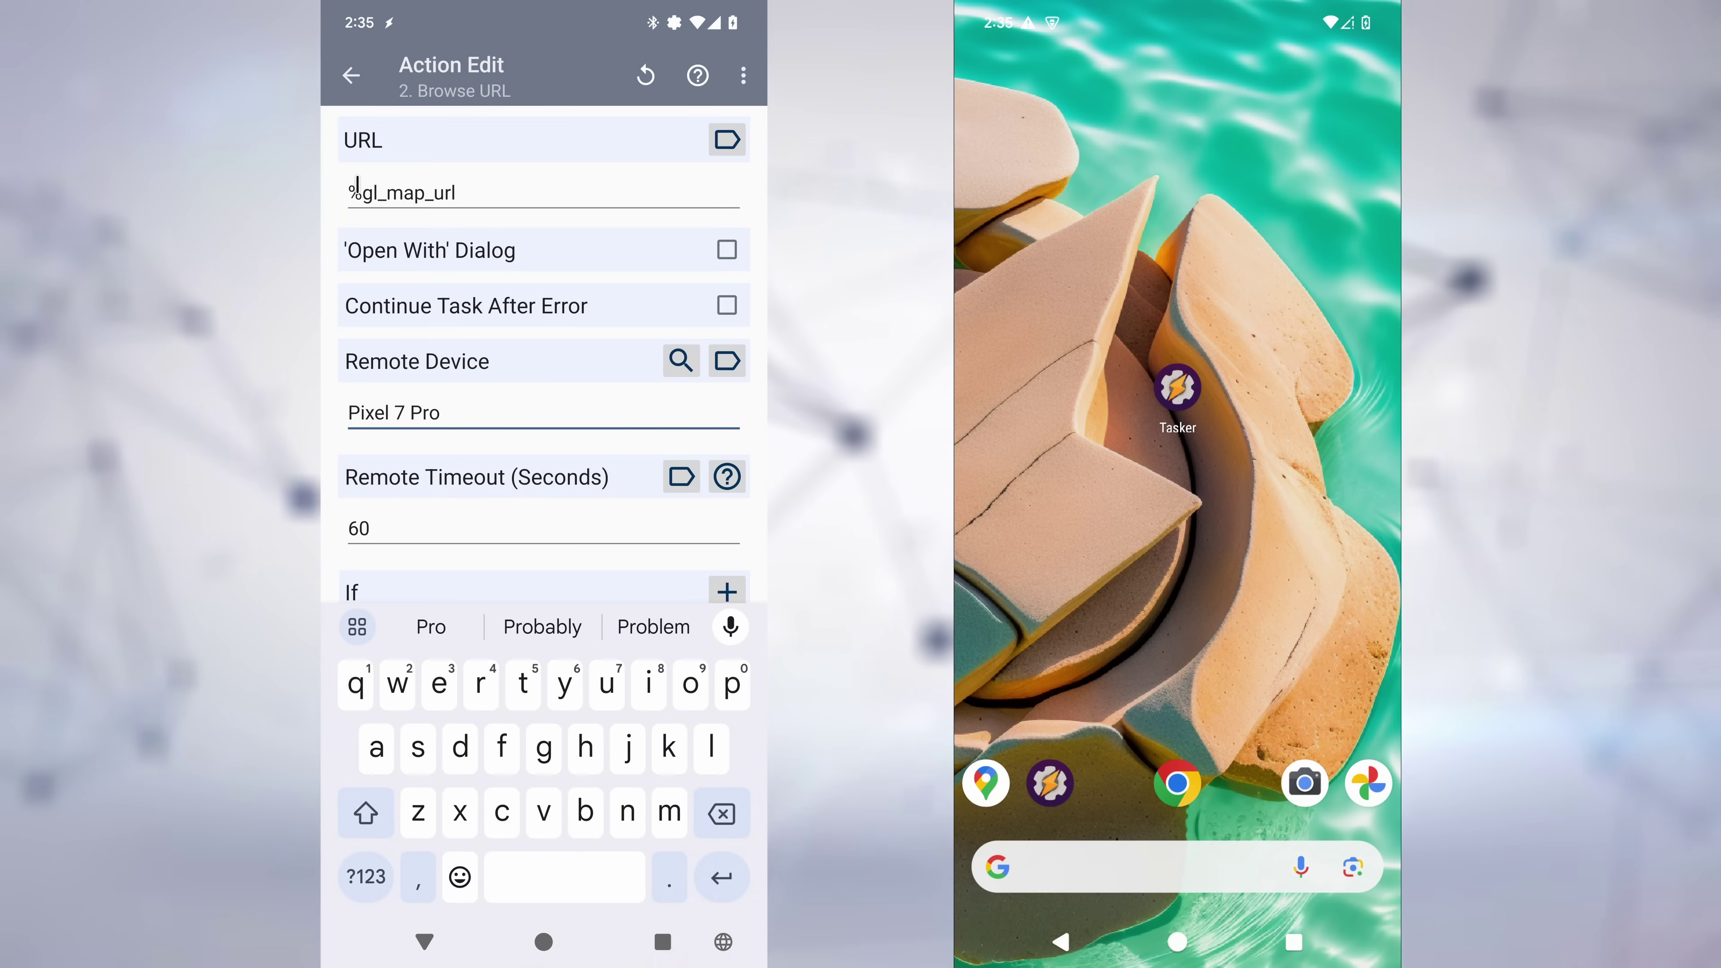
{"action": "left_click", "coordinate": [352, 77]}
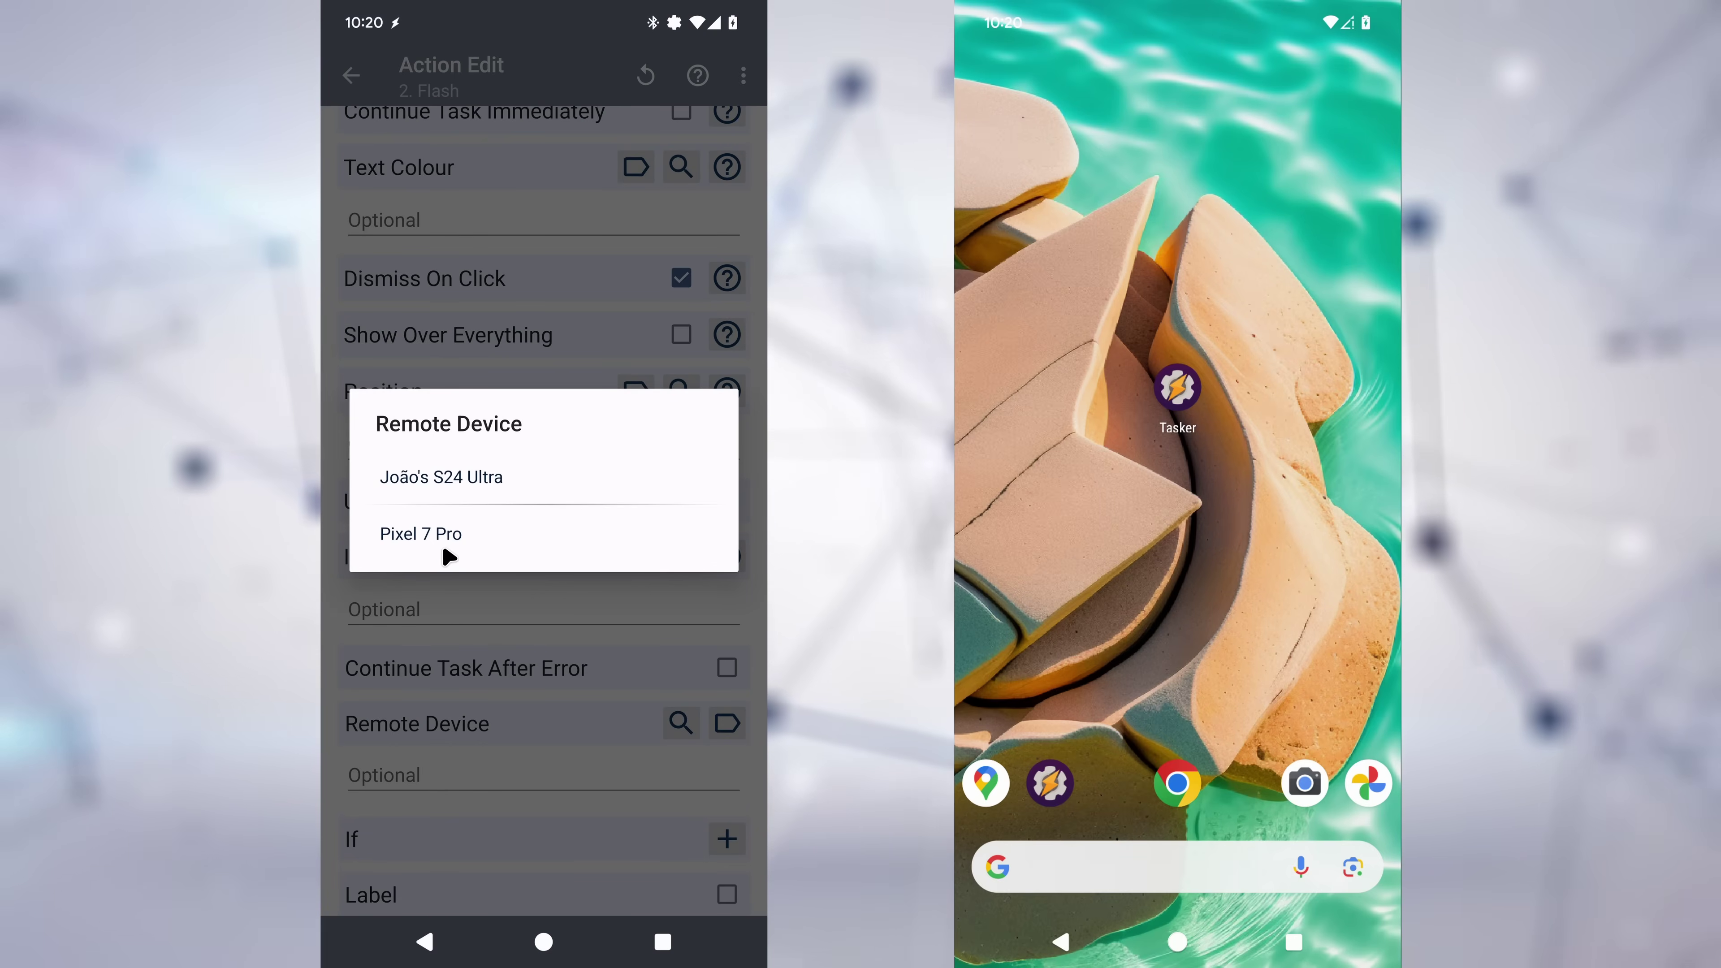
Step: Set the second Flash to run on Pixel 7 Pro, then search actions for 'orm'
{"action": "left_click", "coordinate": [431, 535]}
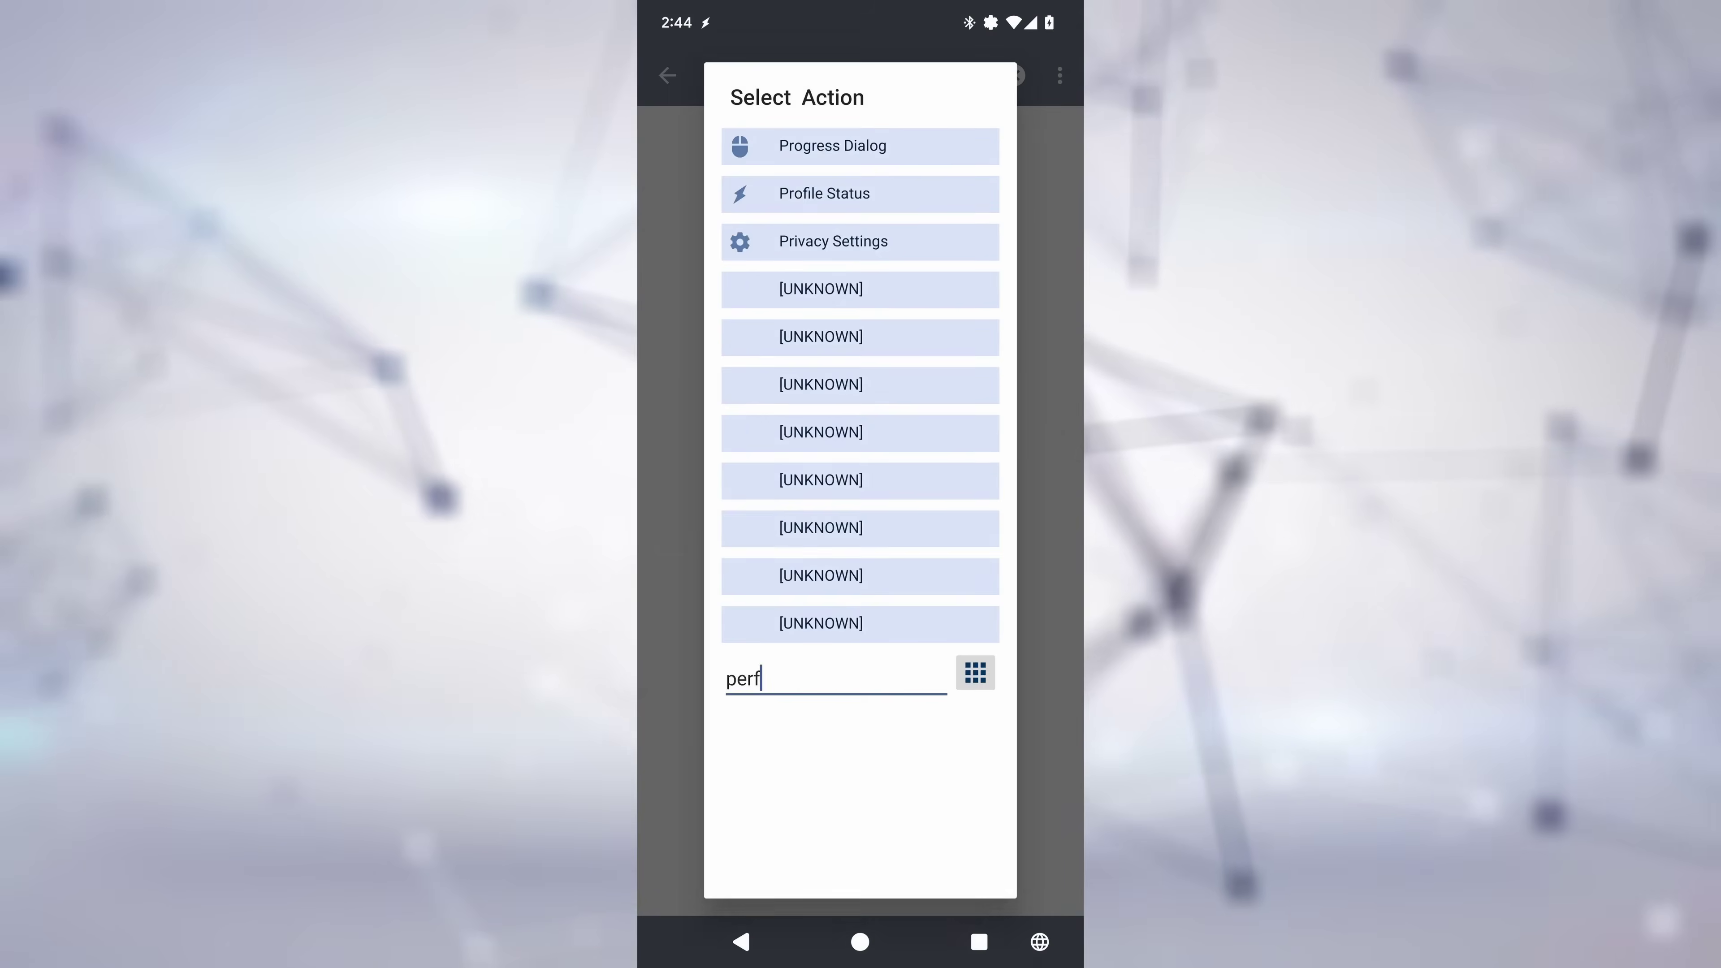
{"action": "type", "text": "orm"}
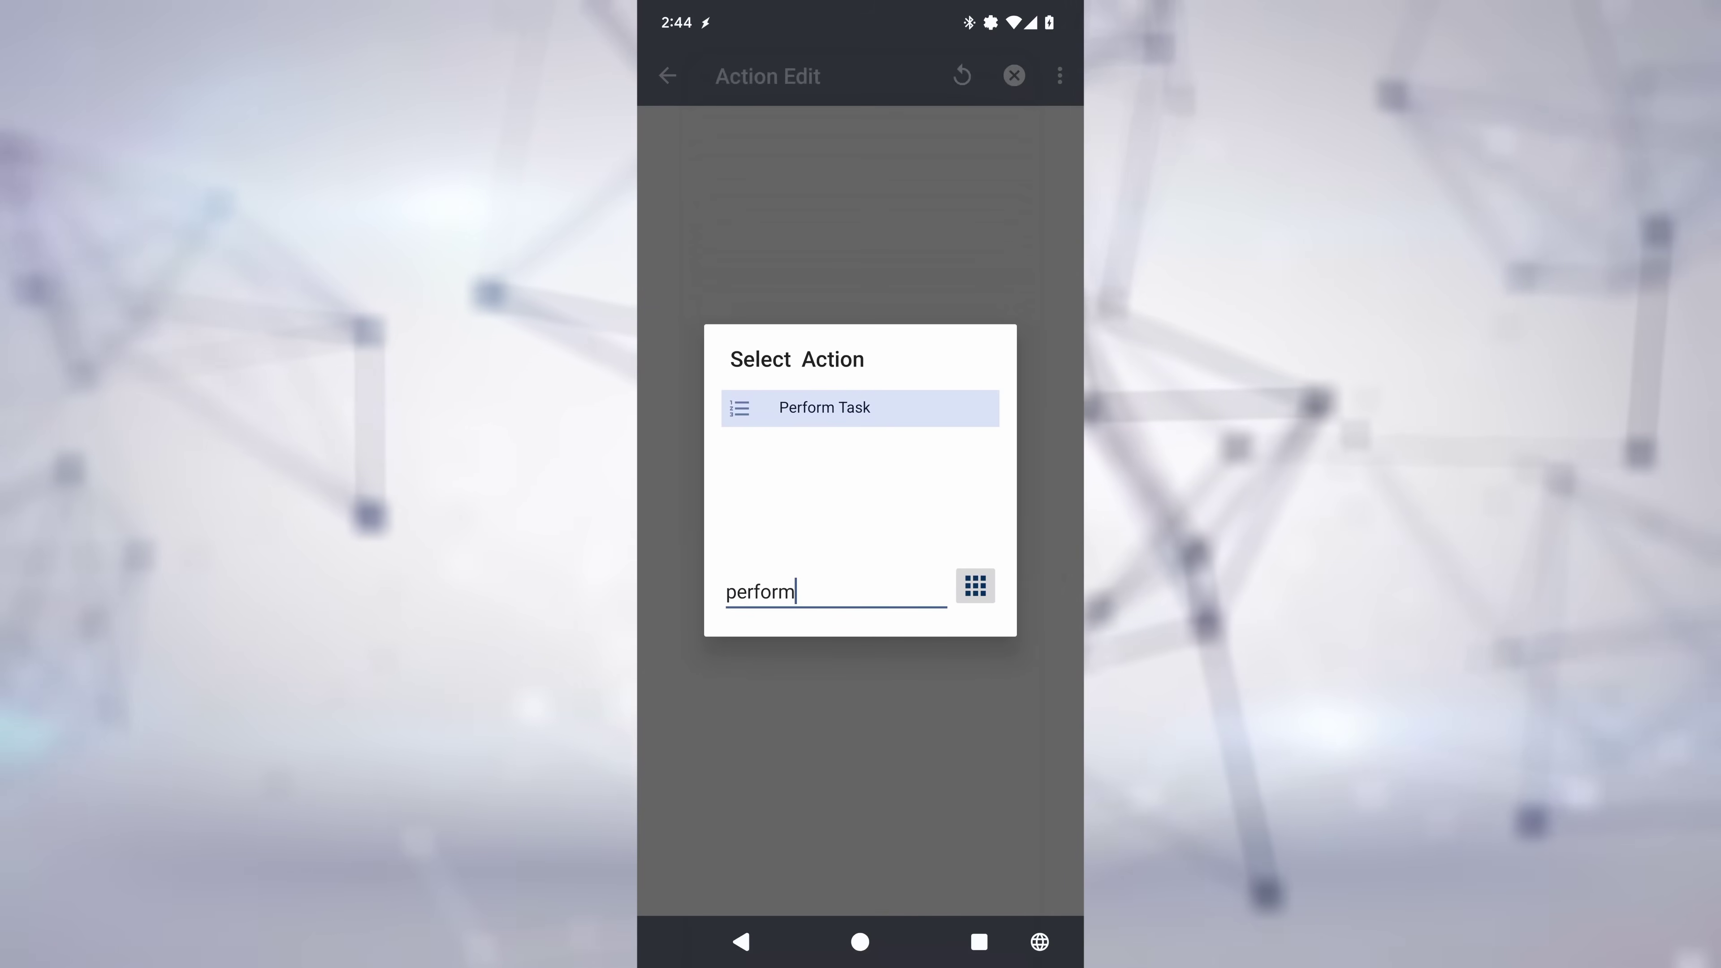
Step: Add a Perform Task action with Pixel 7 Pro as its remote device
{"action": "left_click", "coordinate": [850, 408]}
{"action": "left_click_drag", "start_coordinate": [810, 617], "coordinate": [833, 308]}
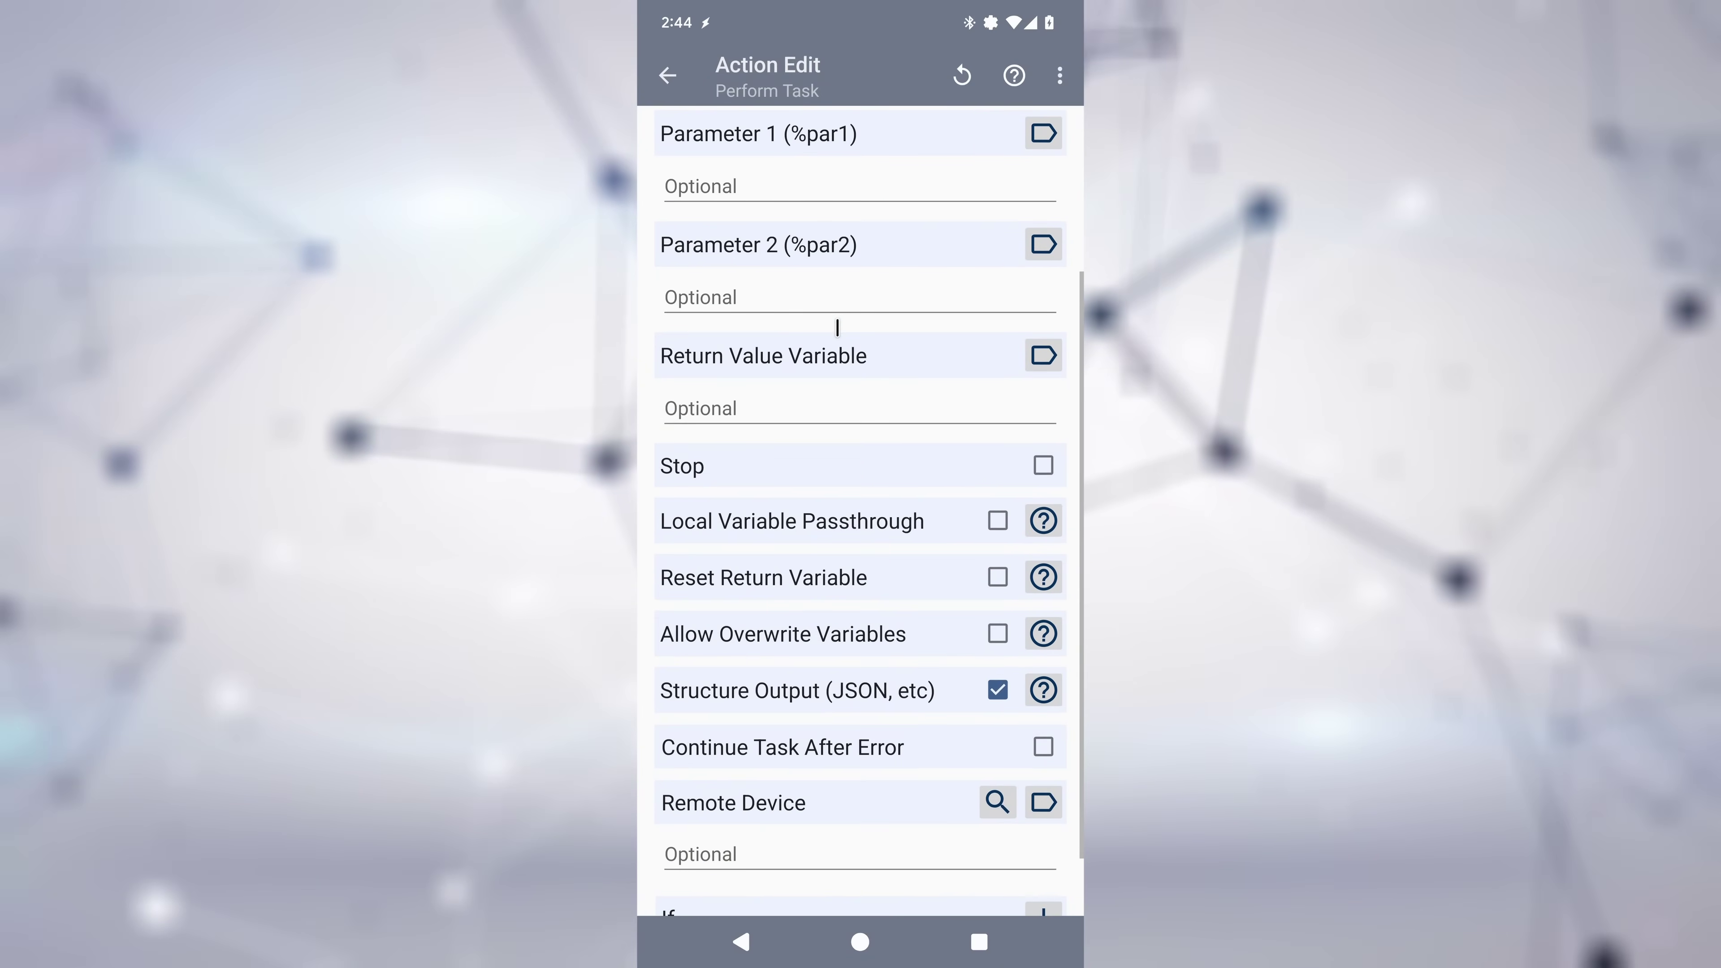
{"action": "left_click", "coordinate": [995, 723]}
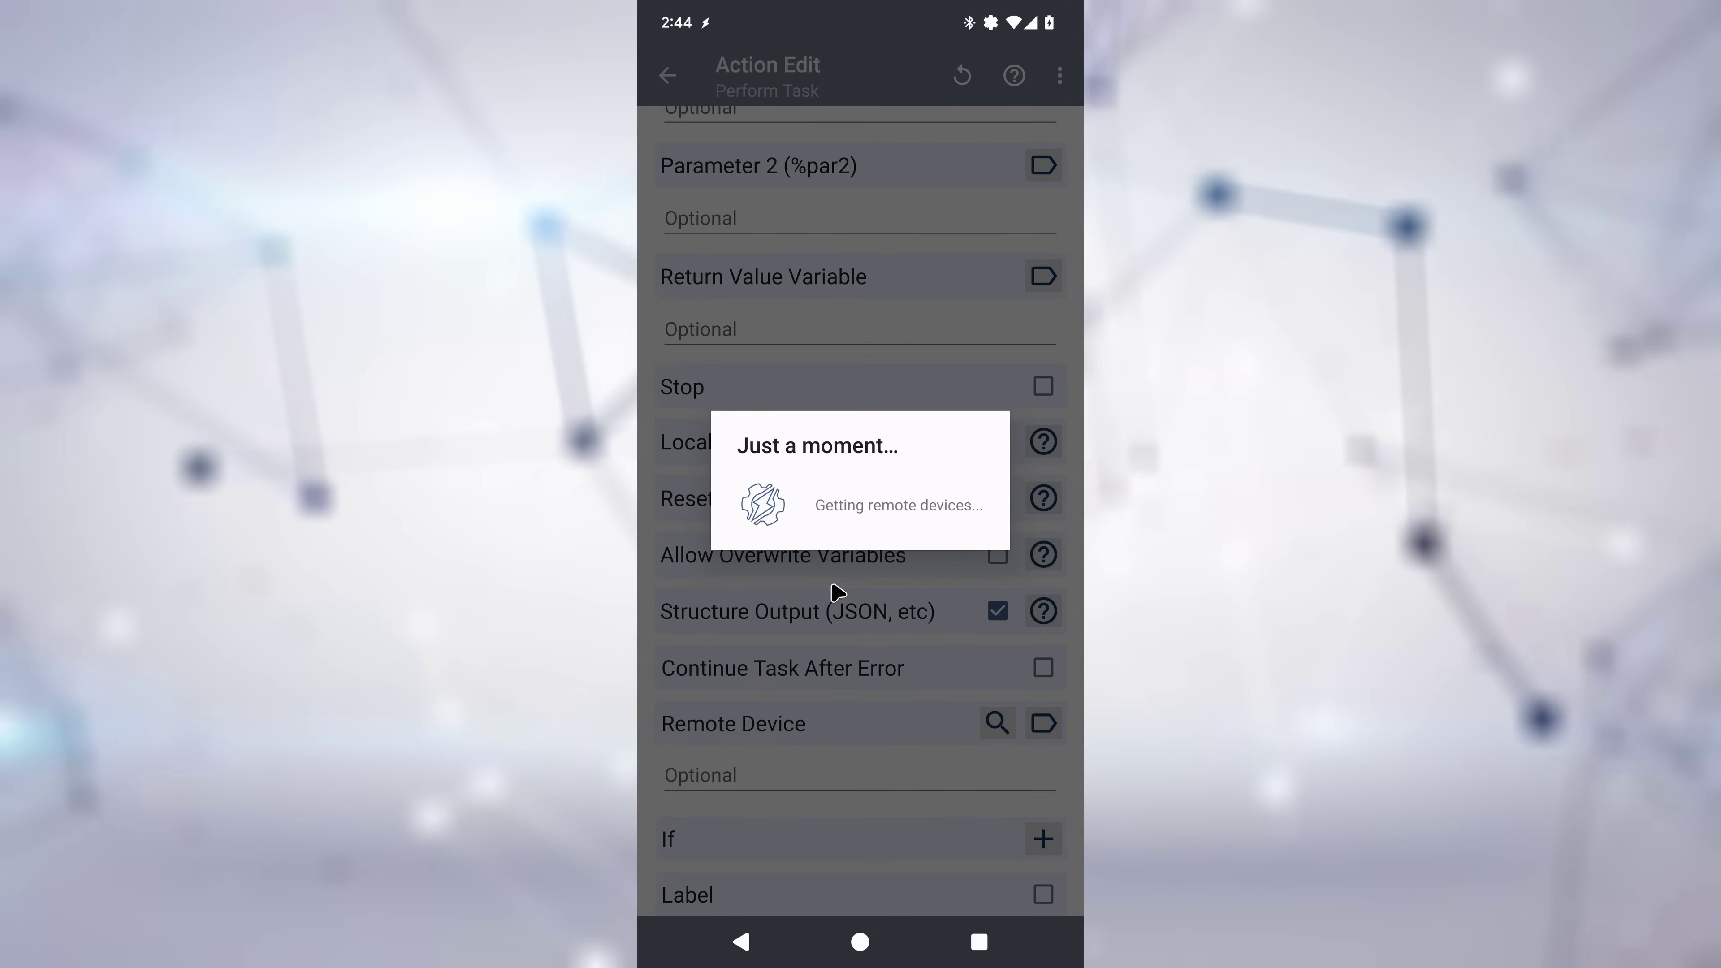
{"action": "left_click", "coordinate": [800, 539]}
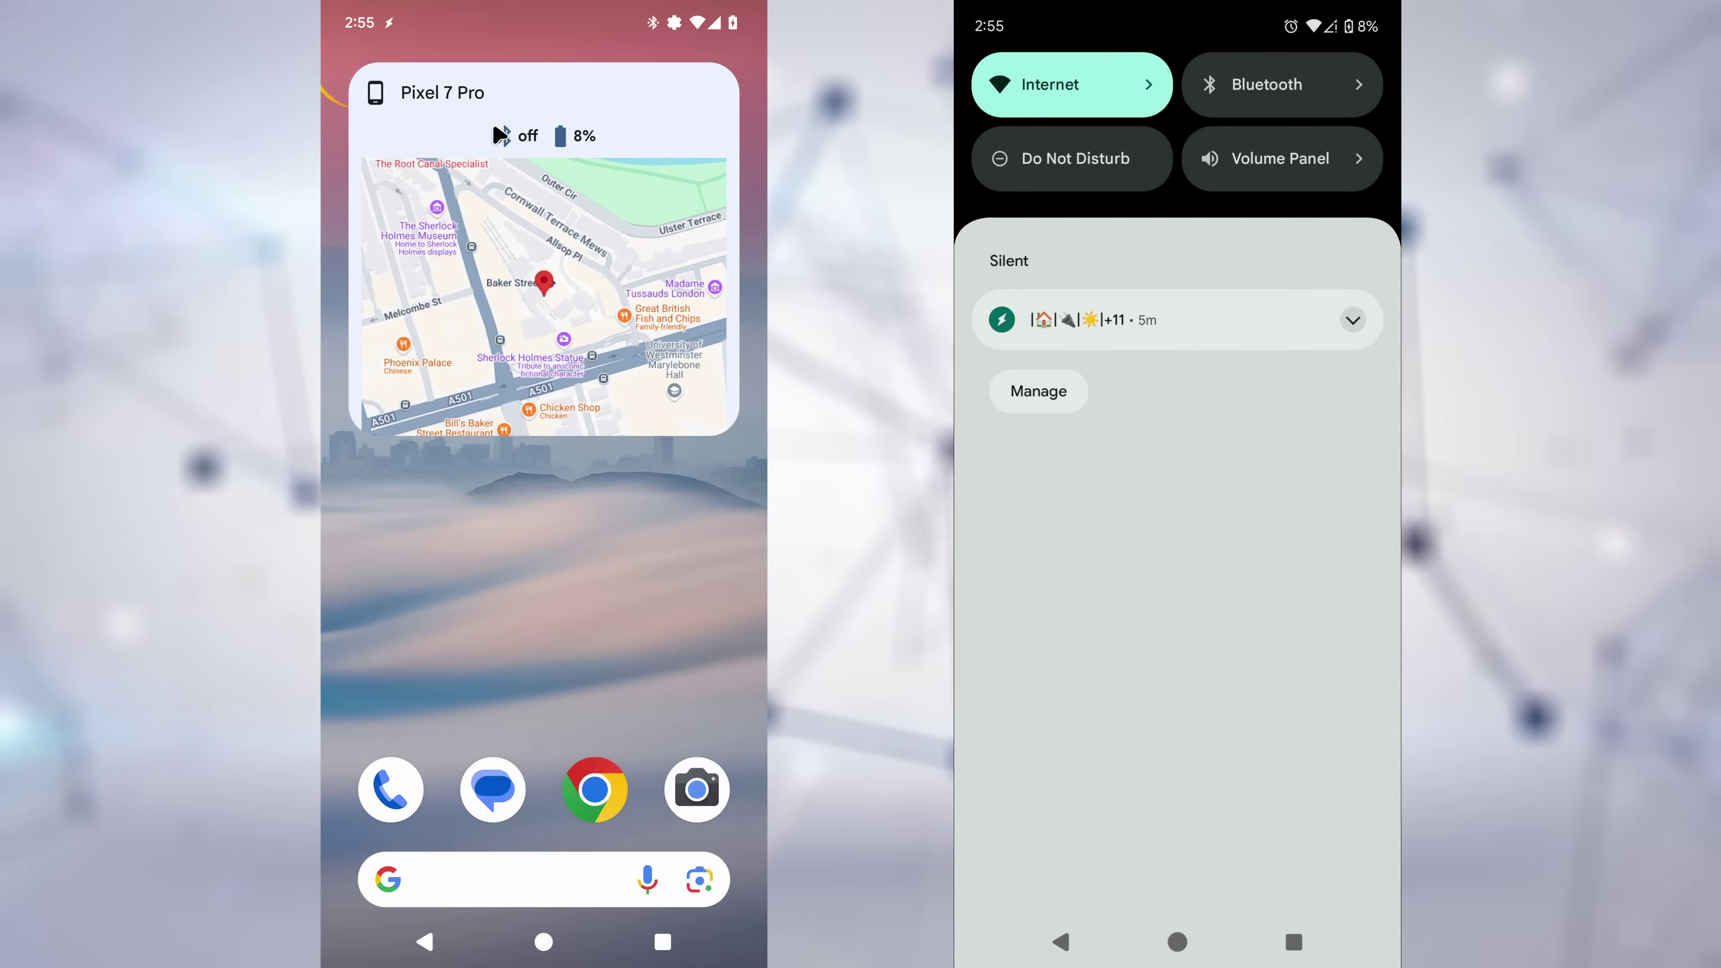
Step: Switch the Pixel 7 Pro's Bluetooth on, refresh the widget, then switch Bluetooth off
{"action": "left_click", "coordinate": [499, 134]}
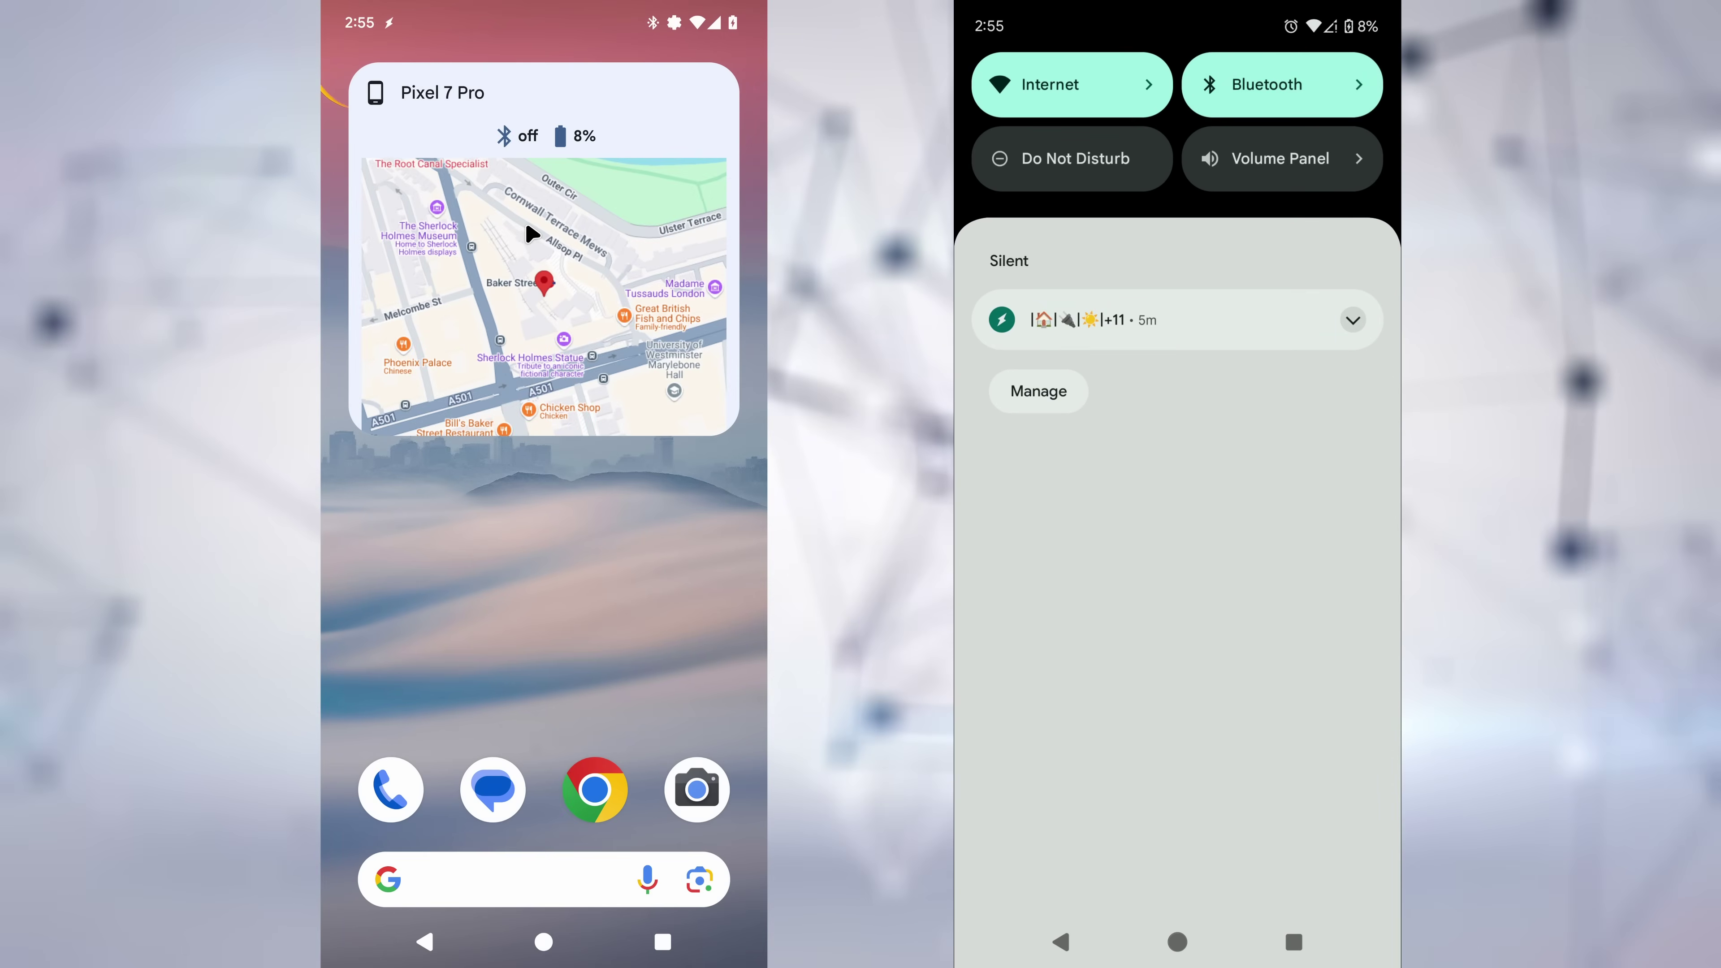
{"action": "left_click", "coordinate": [532, 234]}
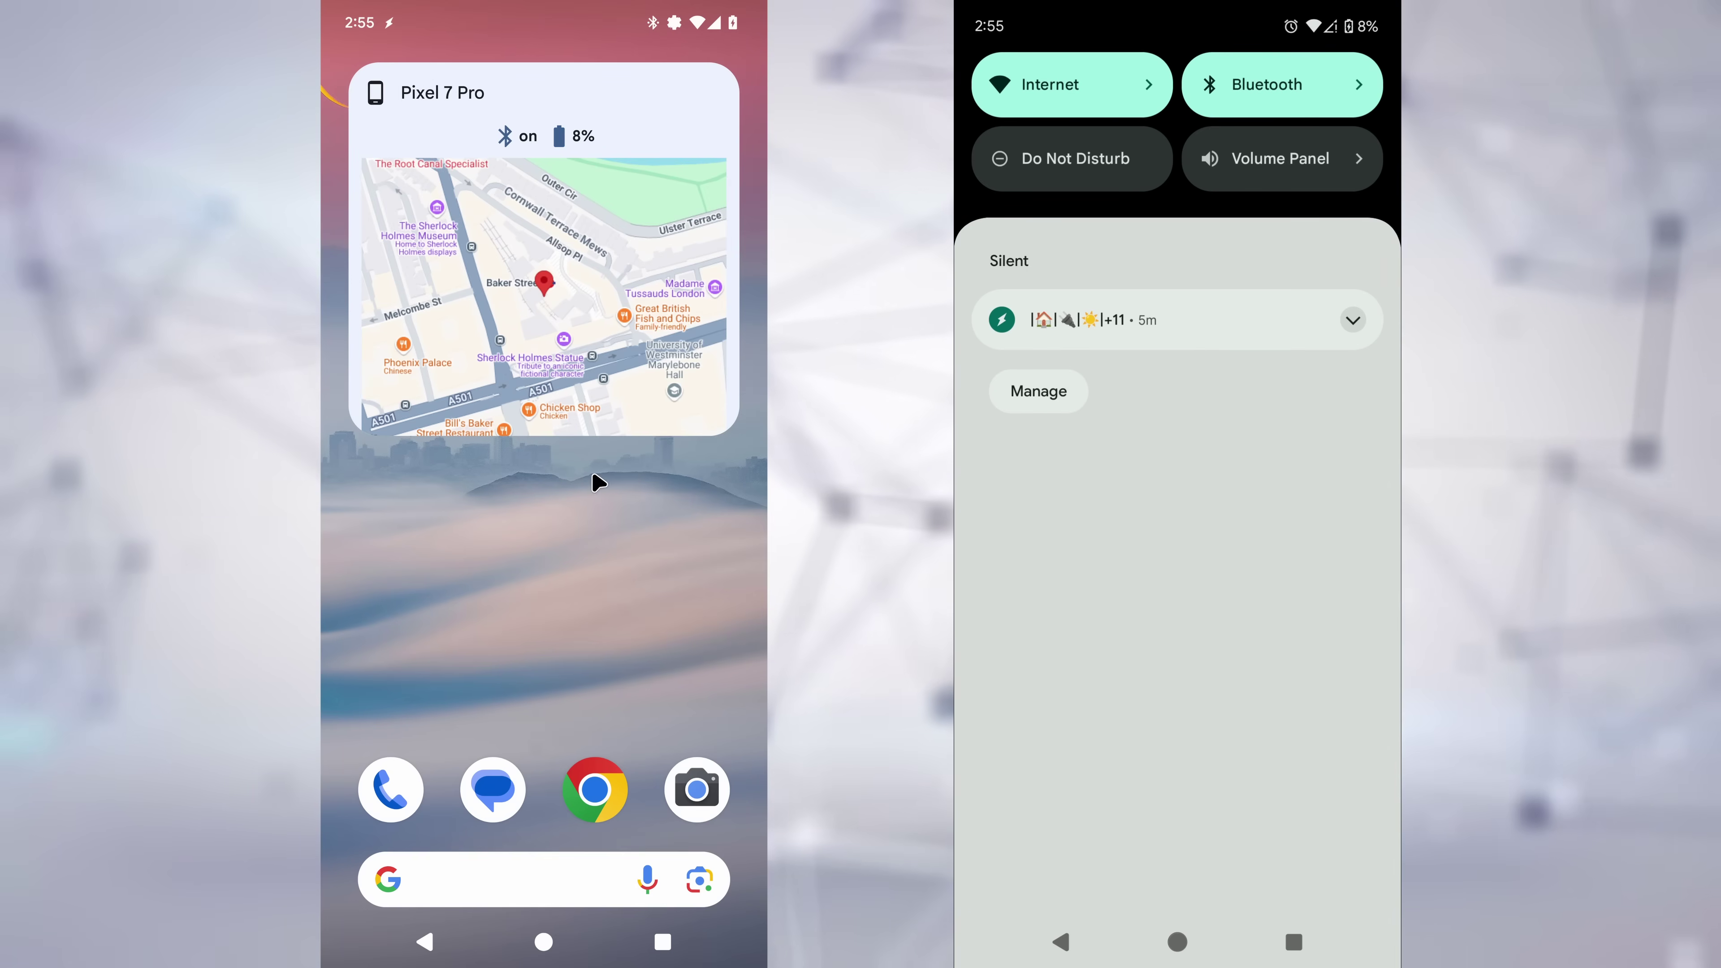
{"action": "left_click", "coordinate": [504, 136]}
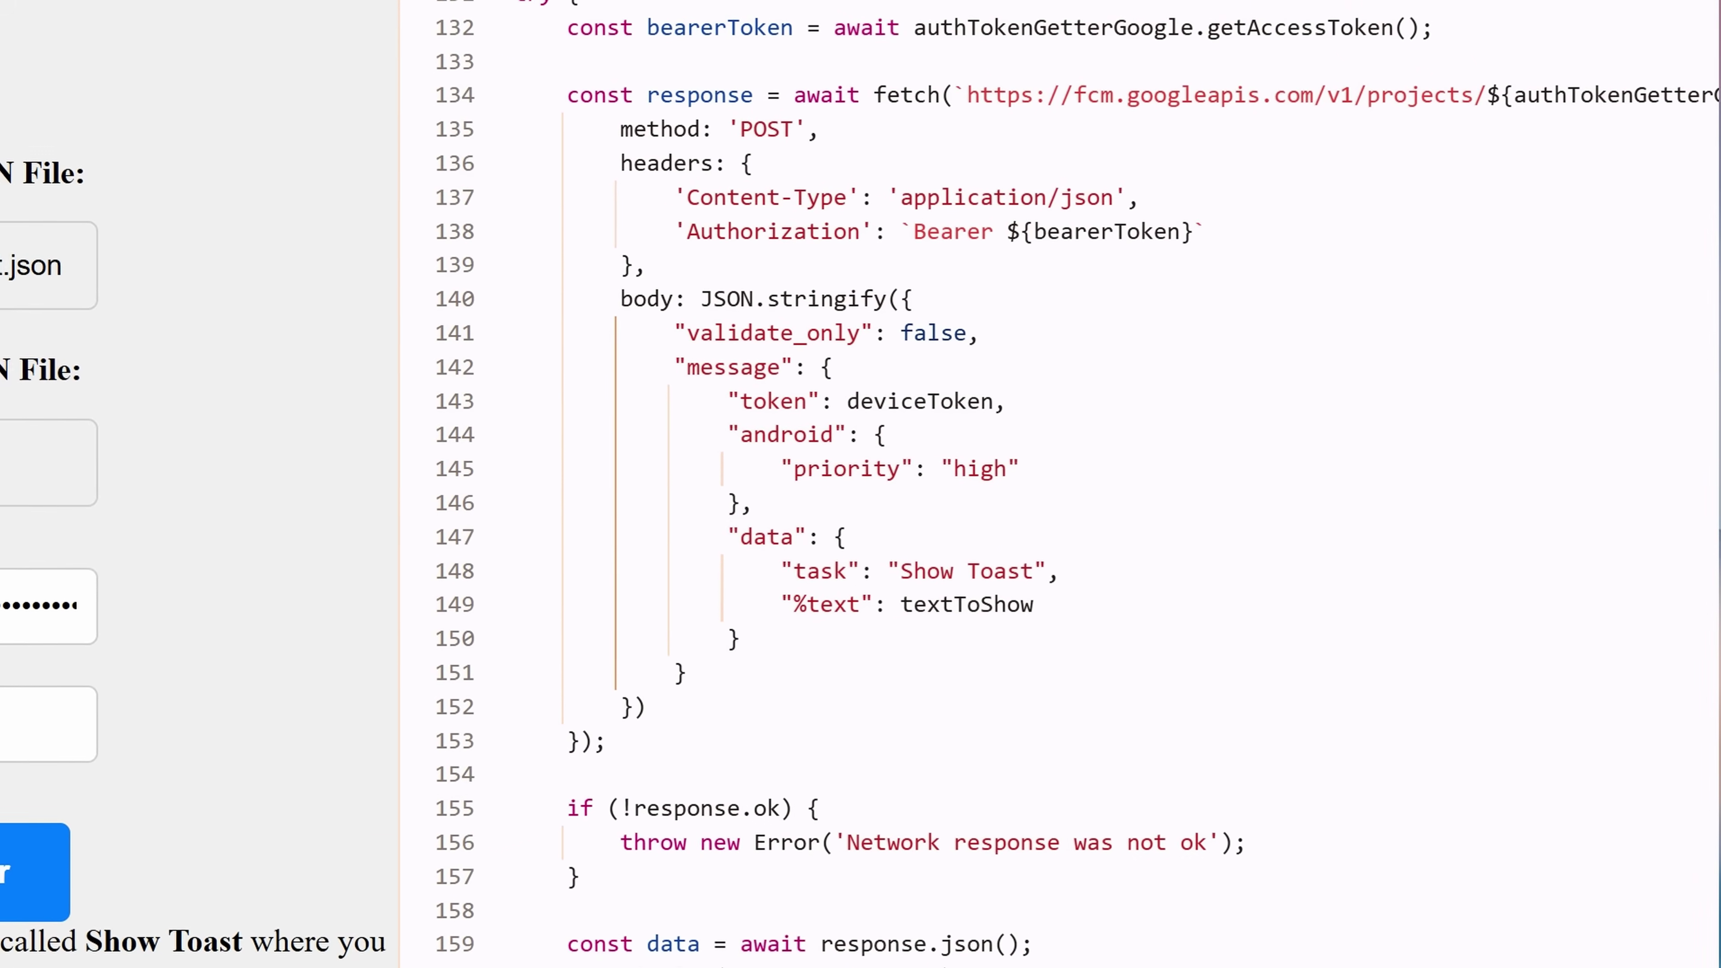
Step: Start entering the push message, beginning 'This w', in the page's text box
{"action": "left_click", "coordinate": [47, 723]}
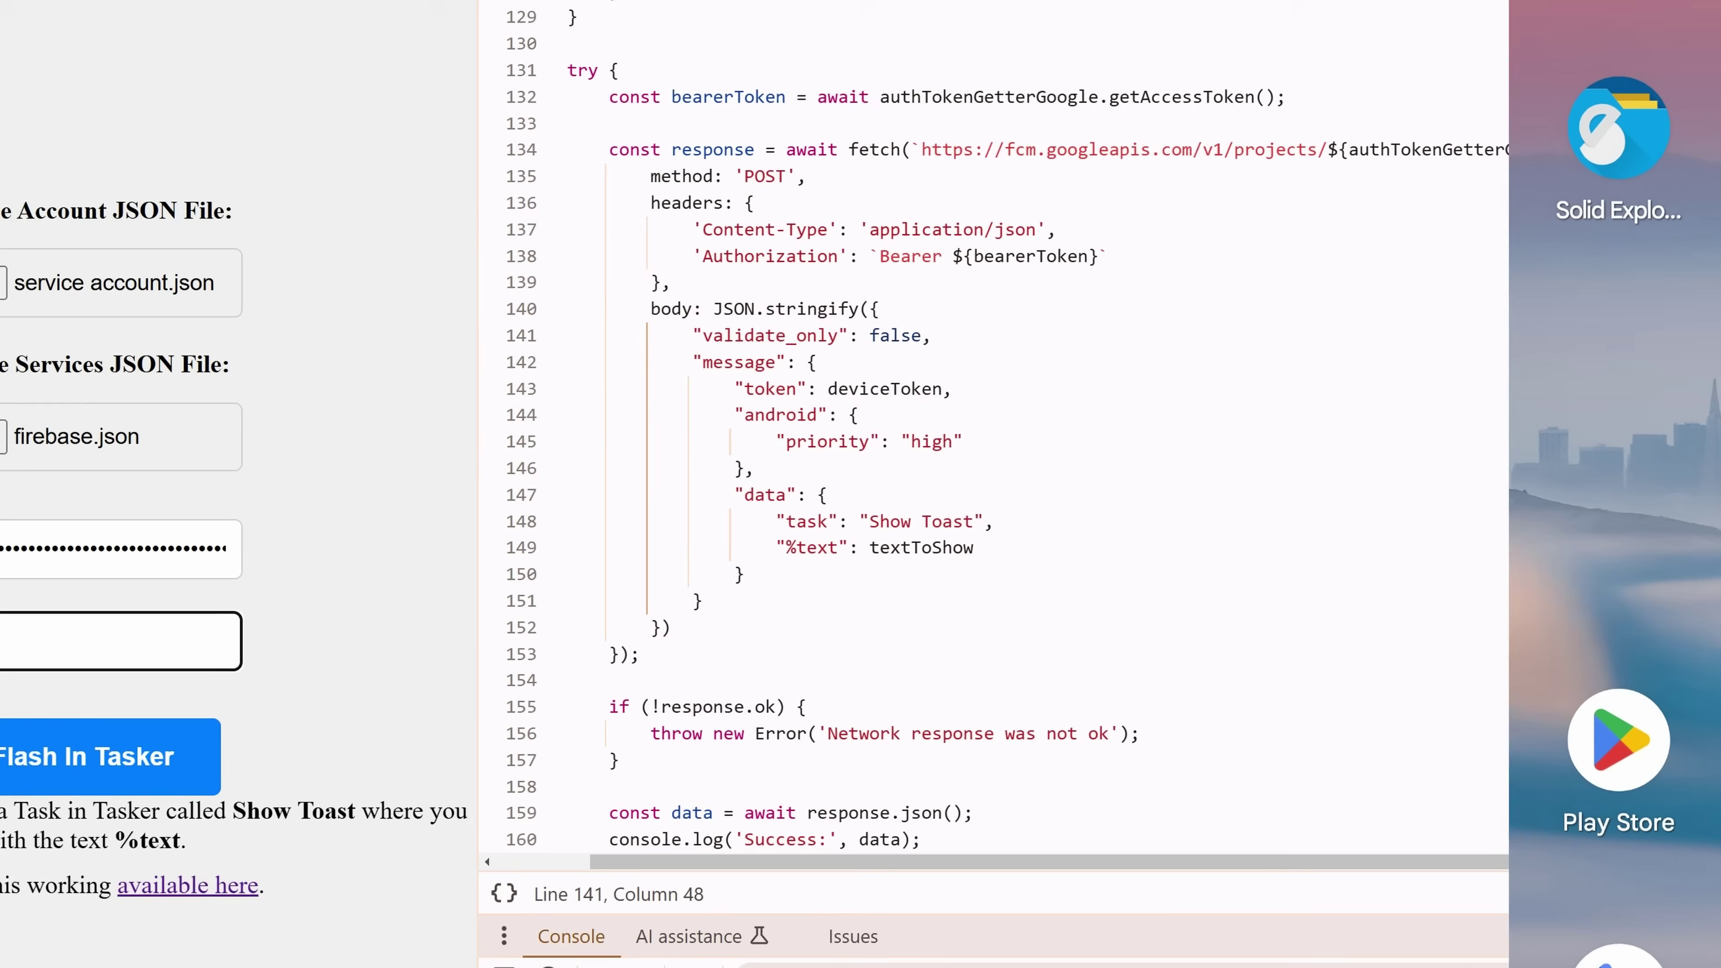
{"action": "type", "text": "This w"}
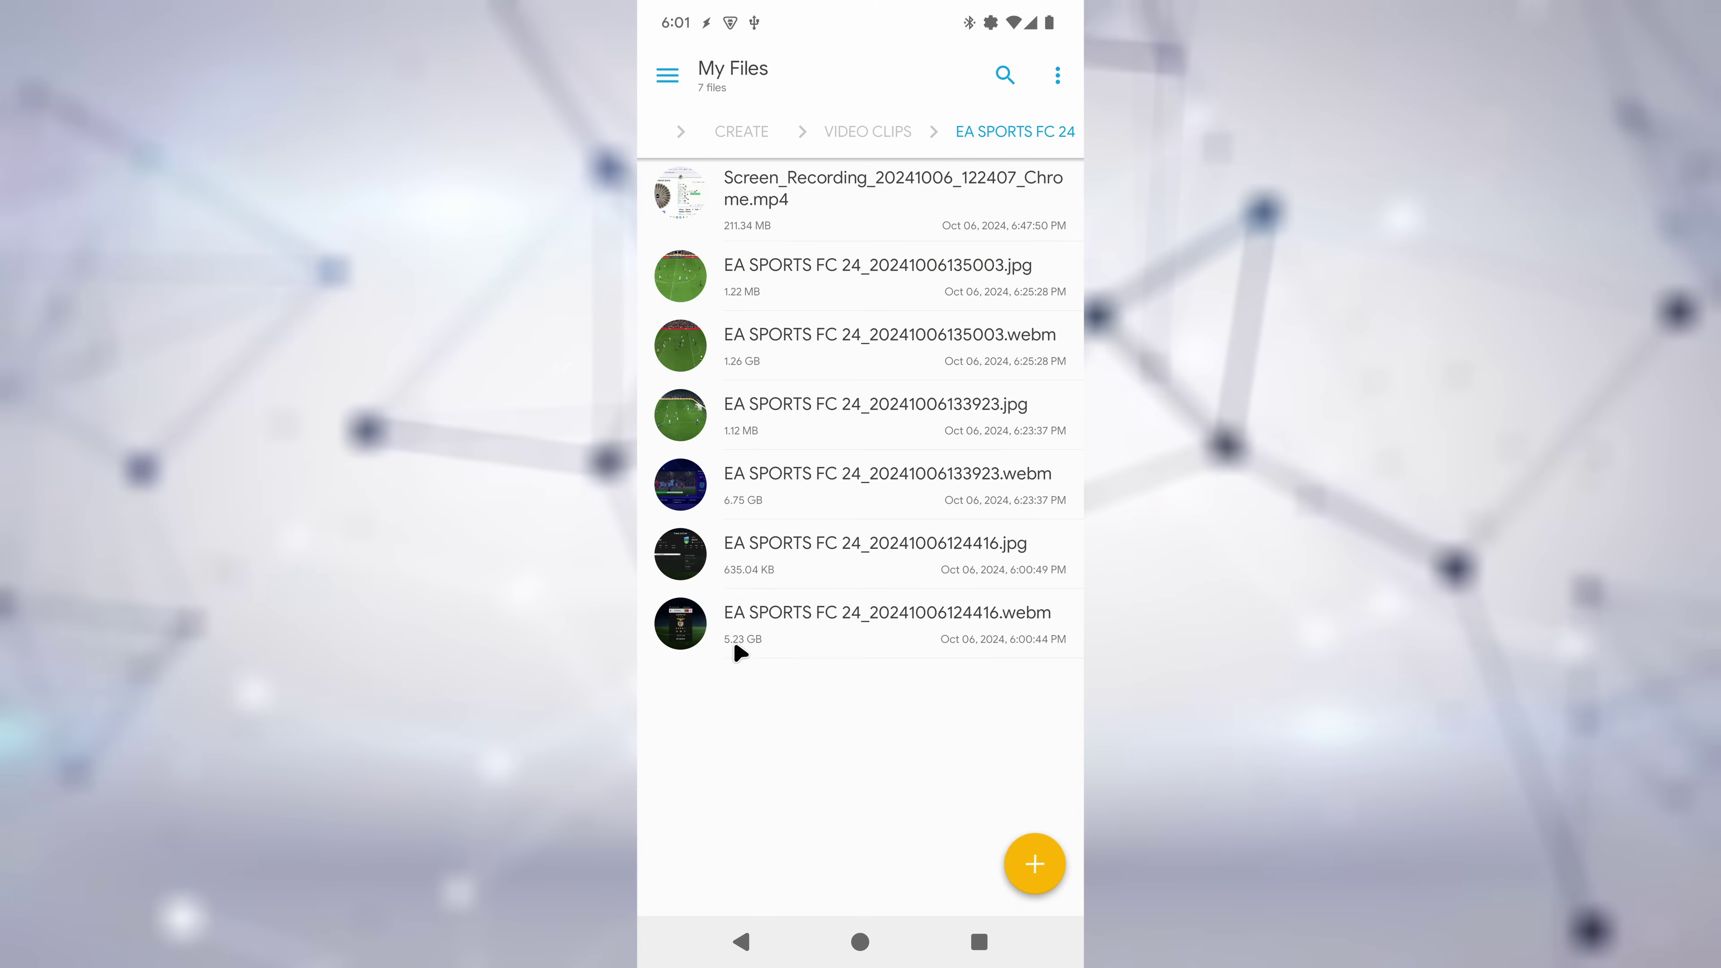
Step: Run the Rename USB task's first Move action and check the result in My Files
{"action": "left_click", "coordinate": [979, 942]}
{"action": "left_click", "coordinate": [671, 475]}
{"action": "left_click", "coordinate": [772, 142]}
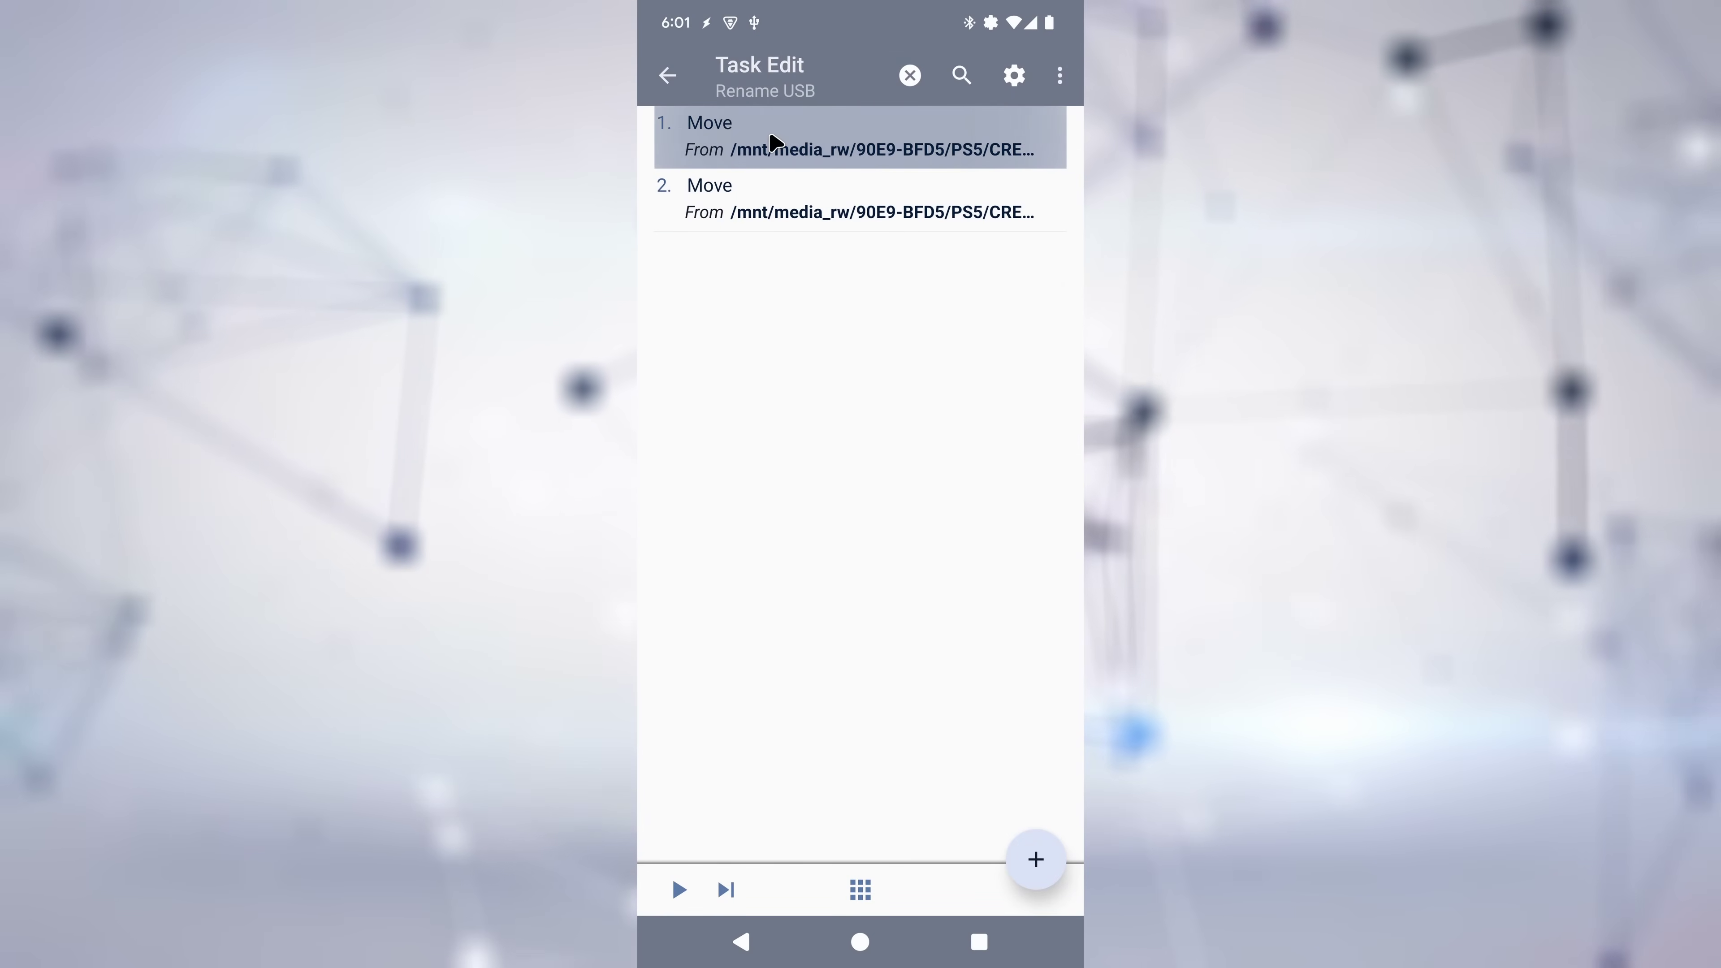
{"action": "left_click", "coordinate": [678, 889]}
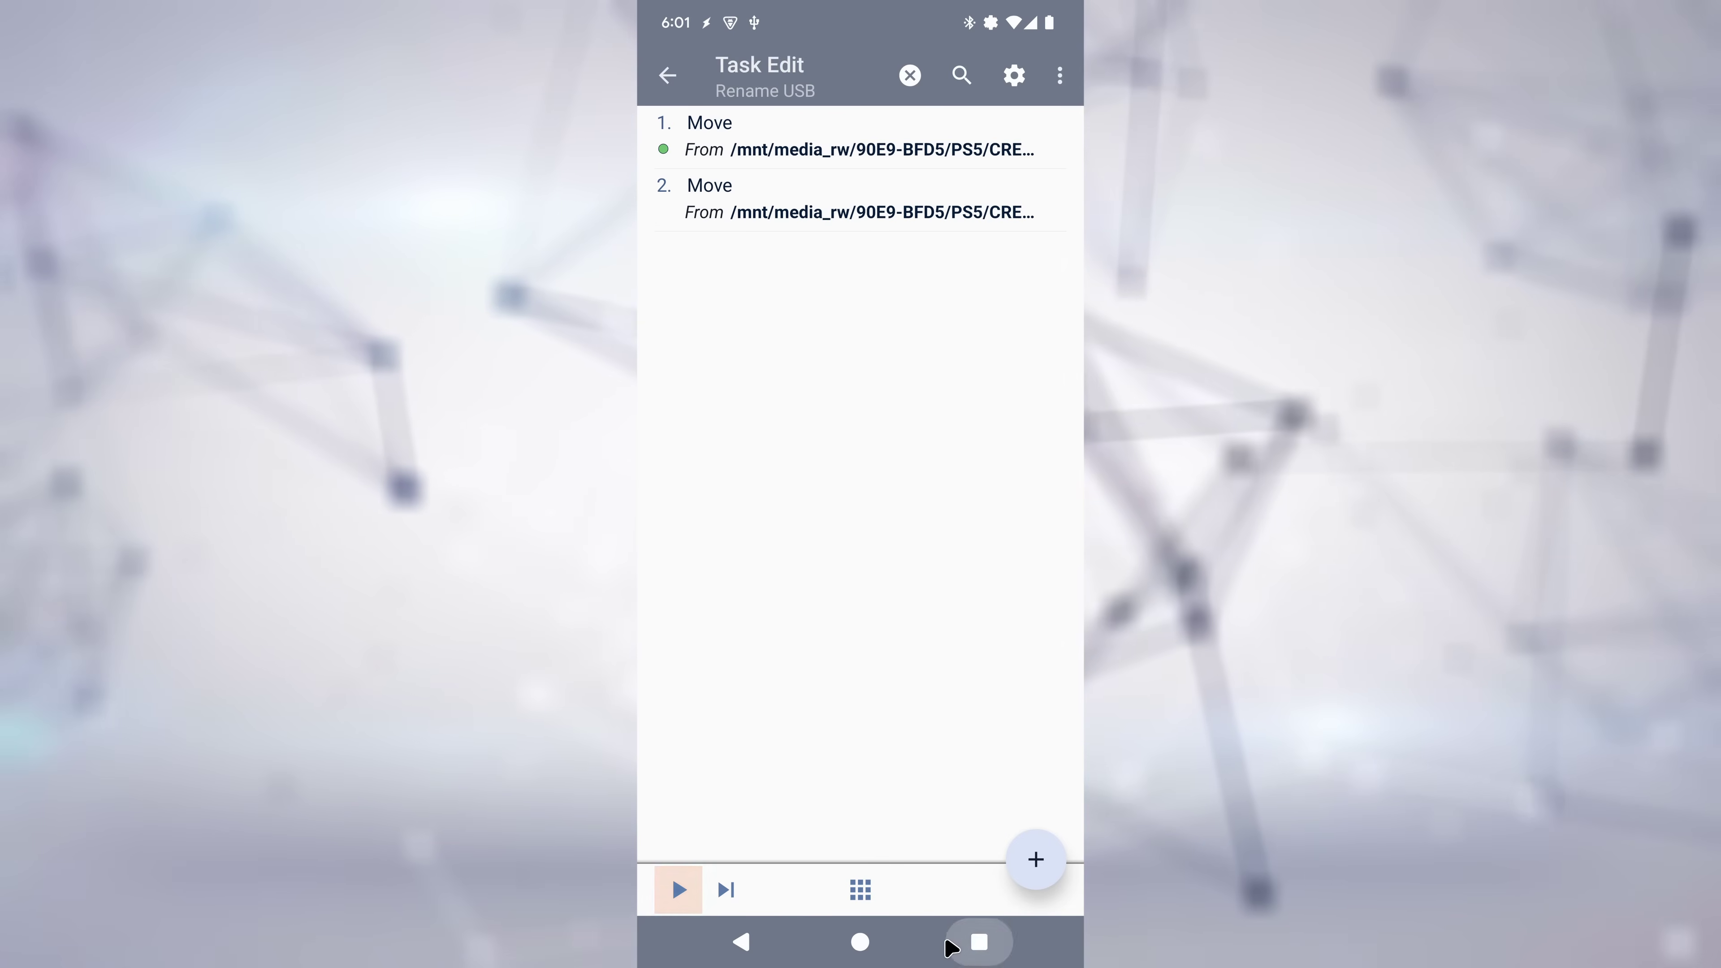
{"action": "left_click", "coordinate": [969, 941]}
{"action": "left_click", "coordinate": [677, 474]}
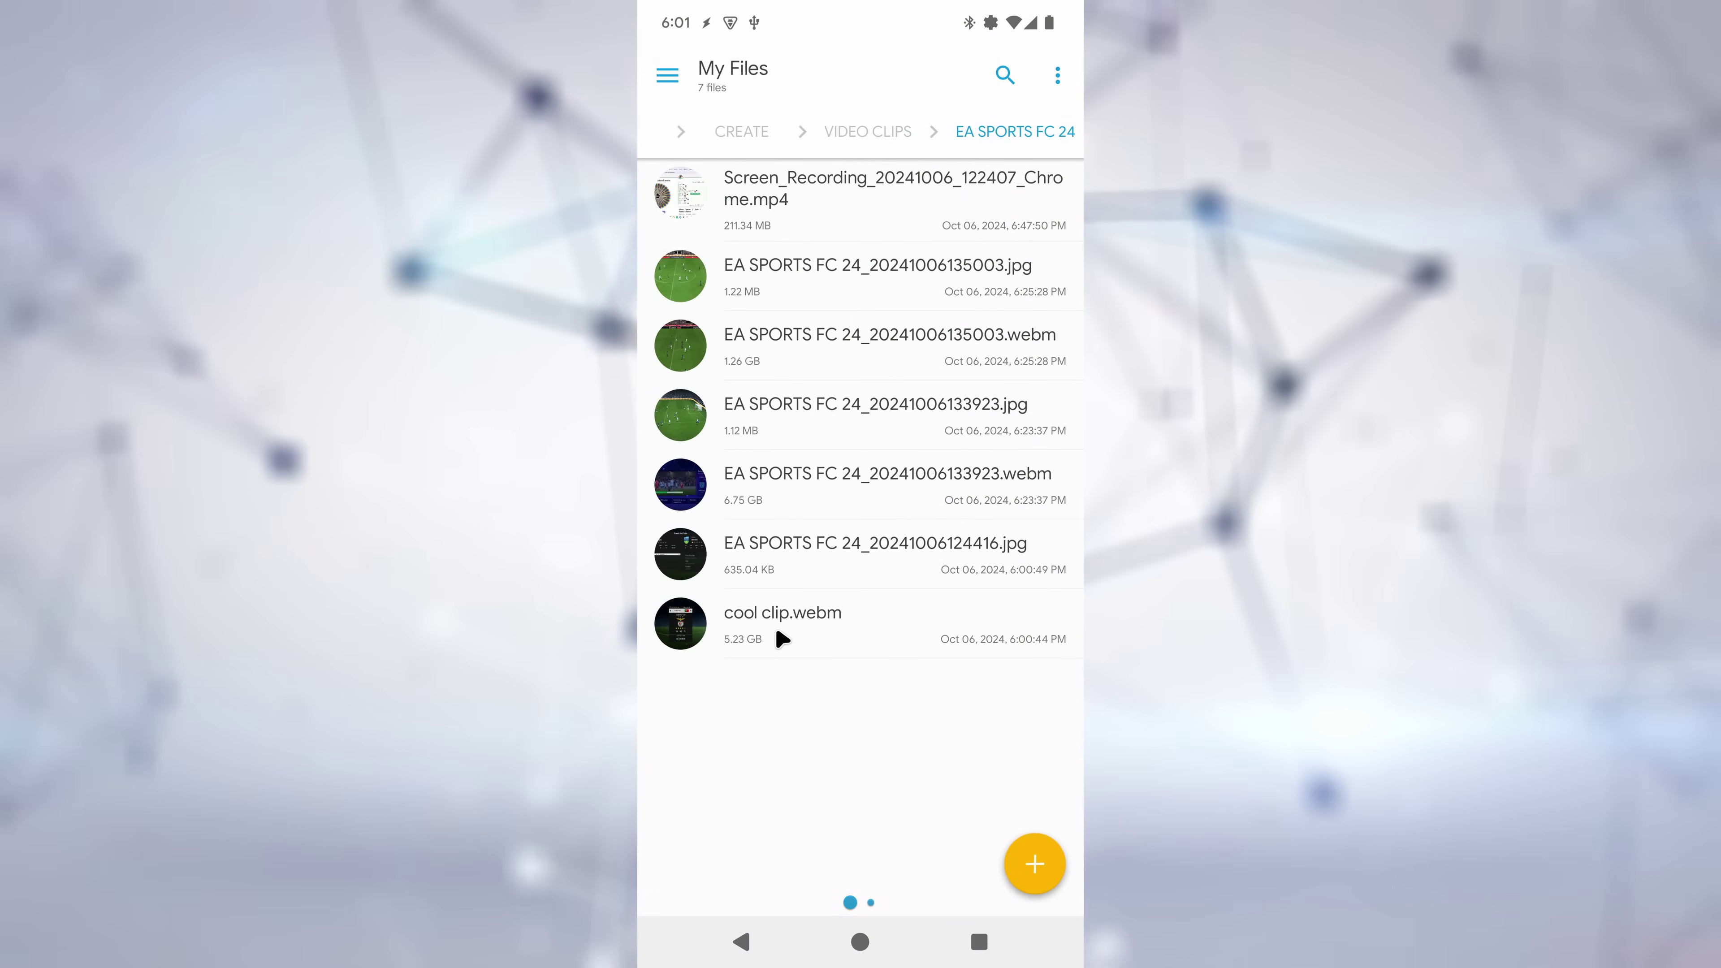
Step: Run the second Move action and confirm the clip is now 'cool clip.webm'
{"action": "left_click", "coordinate": [969, 941]}
{"action": "left_click", "coordinate": [667, 305]}
{"action": "left_click", "coordinate": [756, 213]}
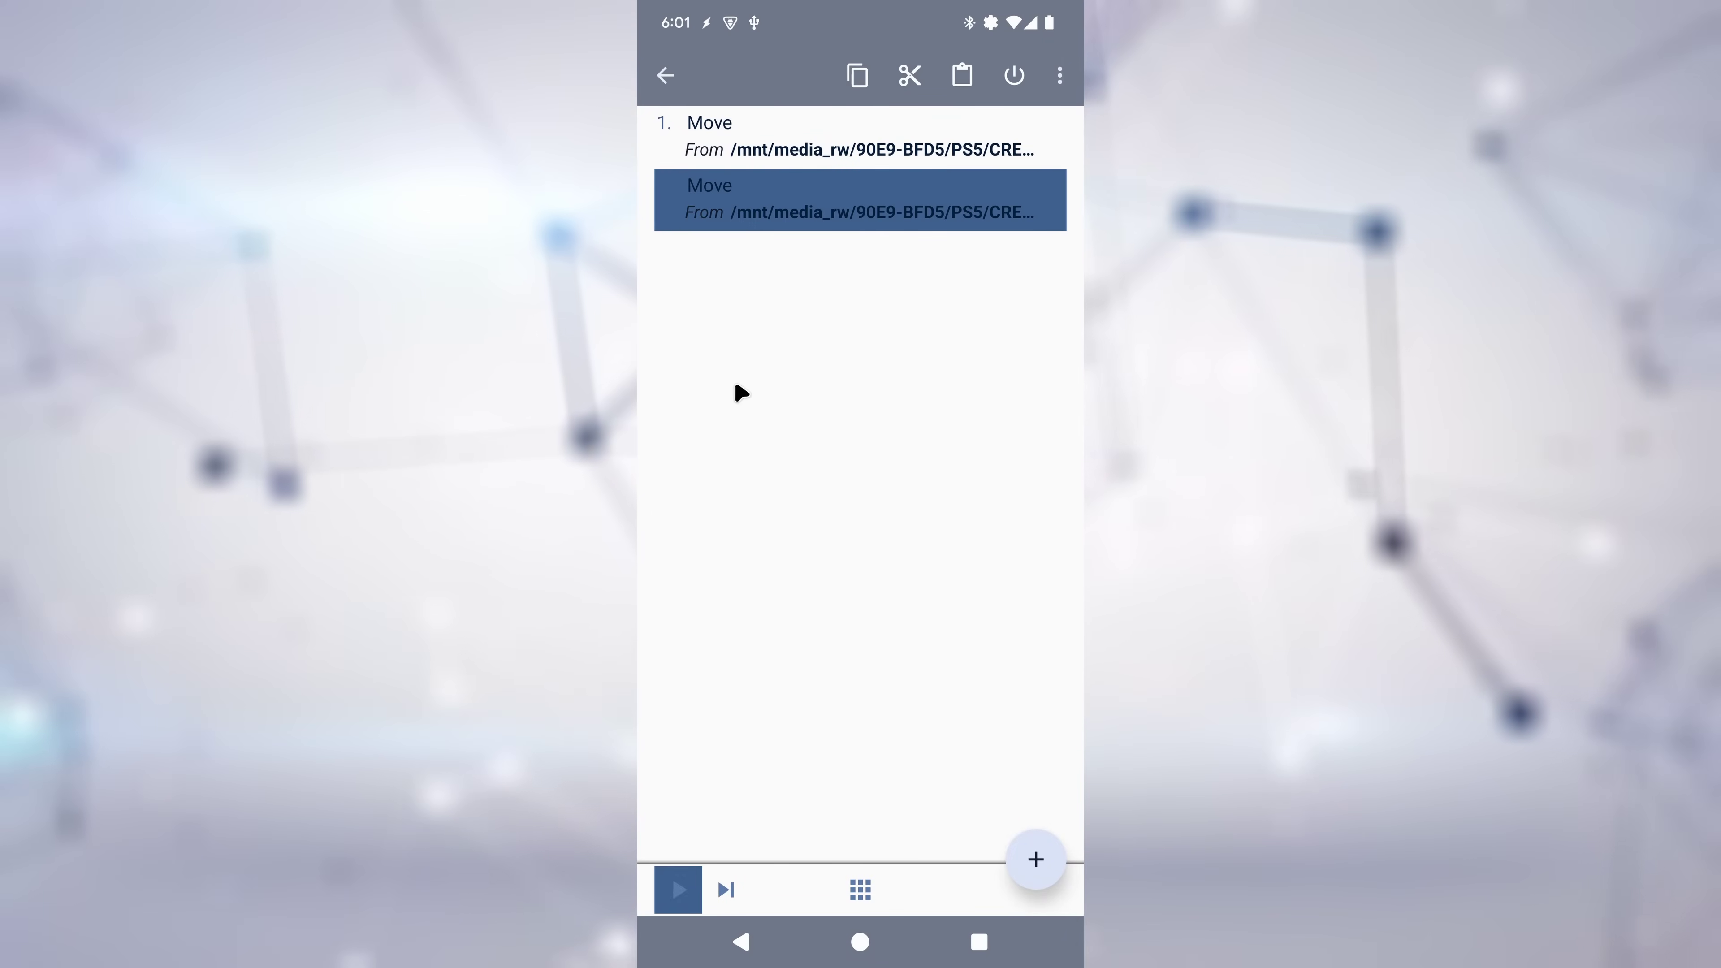
{"action": "left_click", "coordinate": [677, 889]}
{"action": "left_click", "coordinate": [978, 941]}
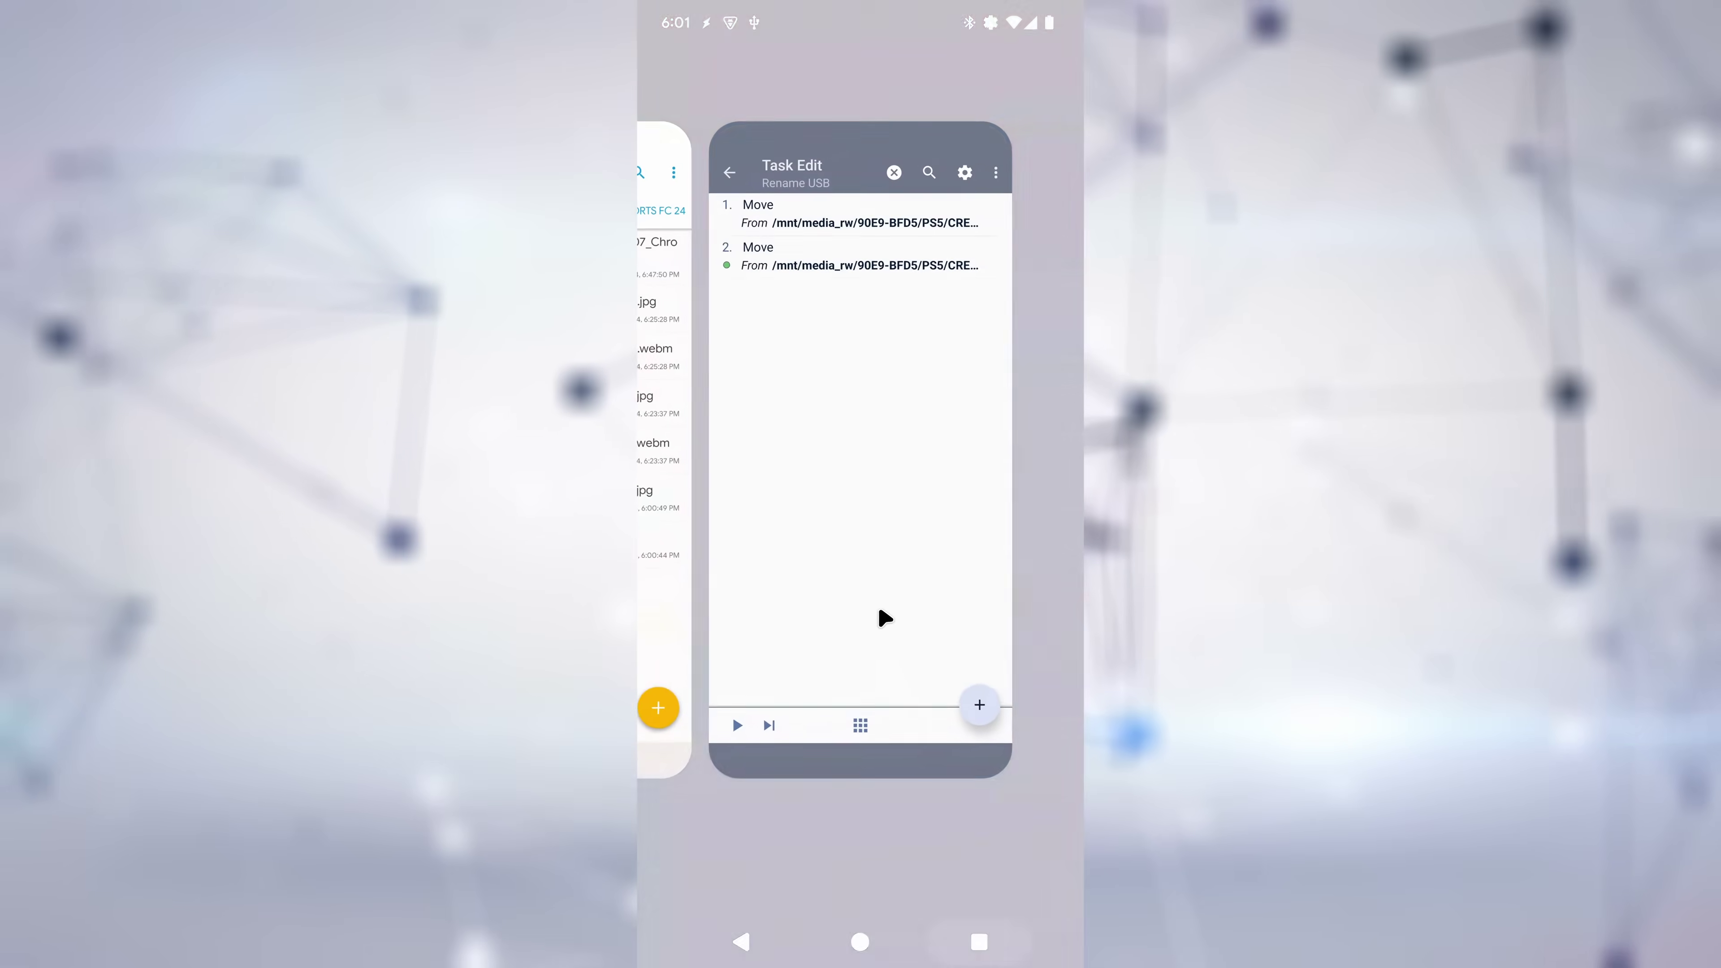
{"action": "left_click", "coordinate": [667, 627]}
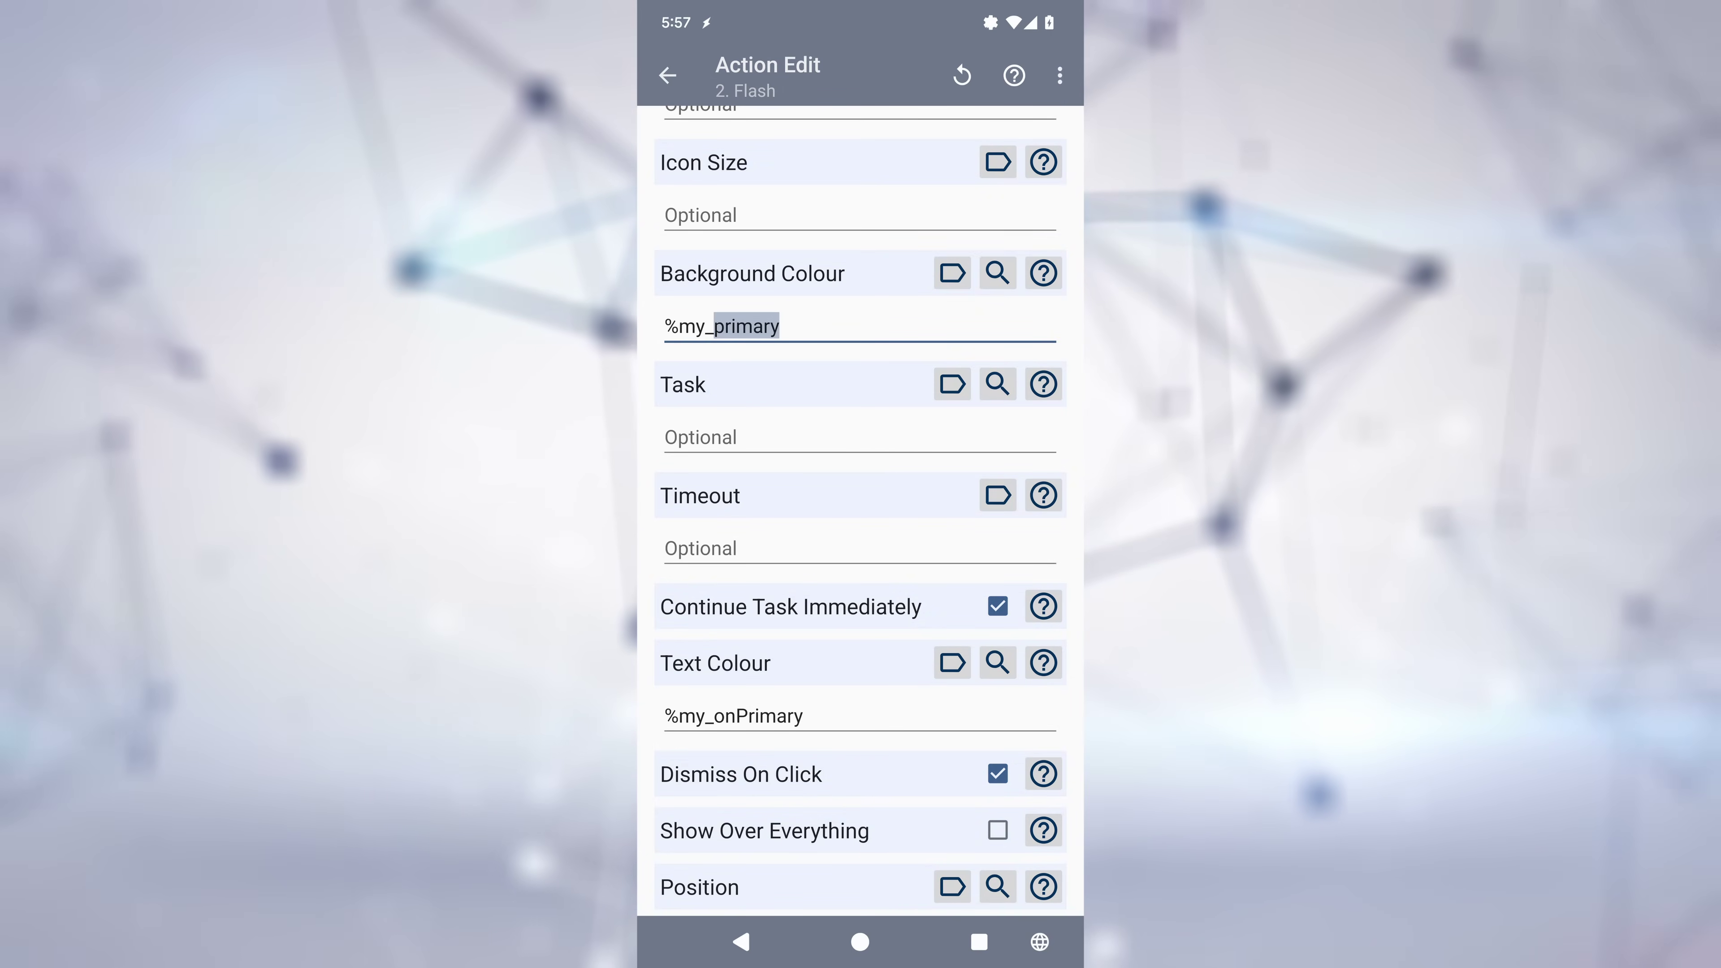
Step: Check the Flash text colour %my_onPrimary, then return to the Material Colors task
{"action": "left_click", "coordinate": [714, 716]}
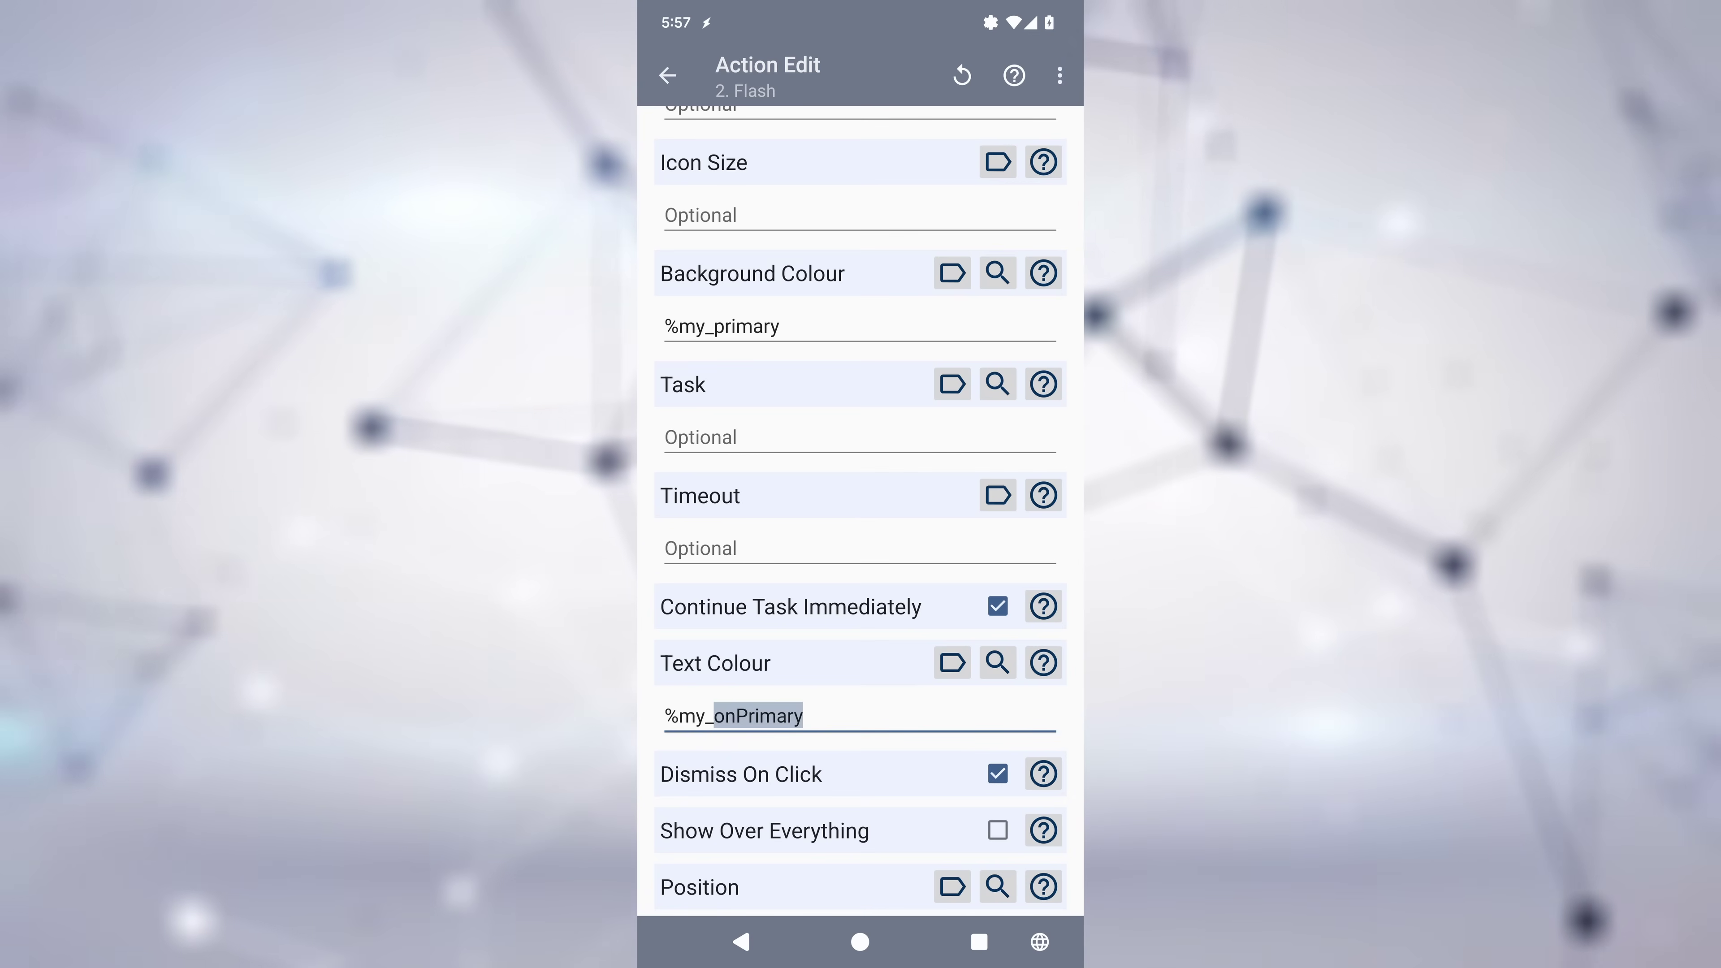
{"action": "key", "text": "Escape"}
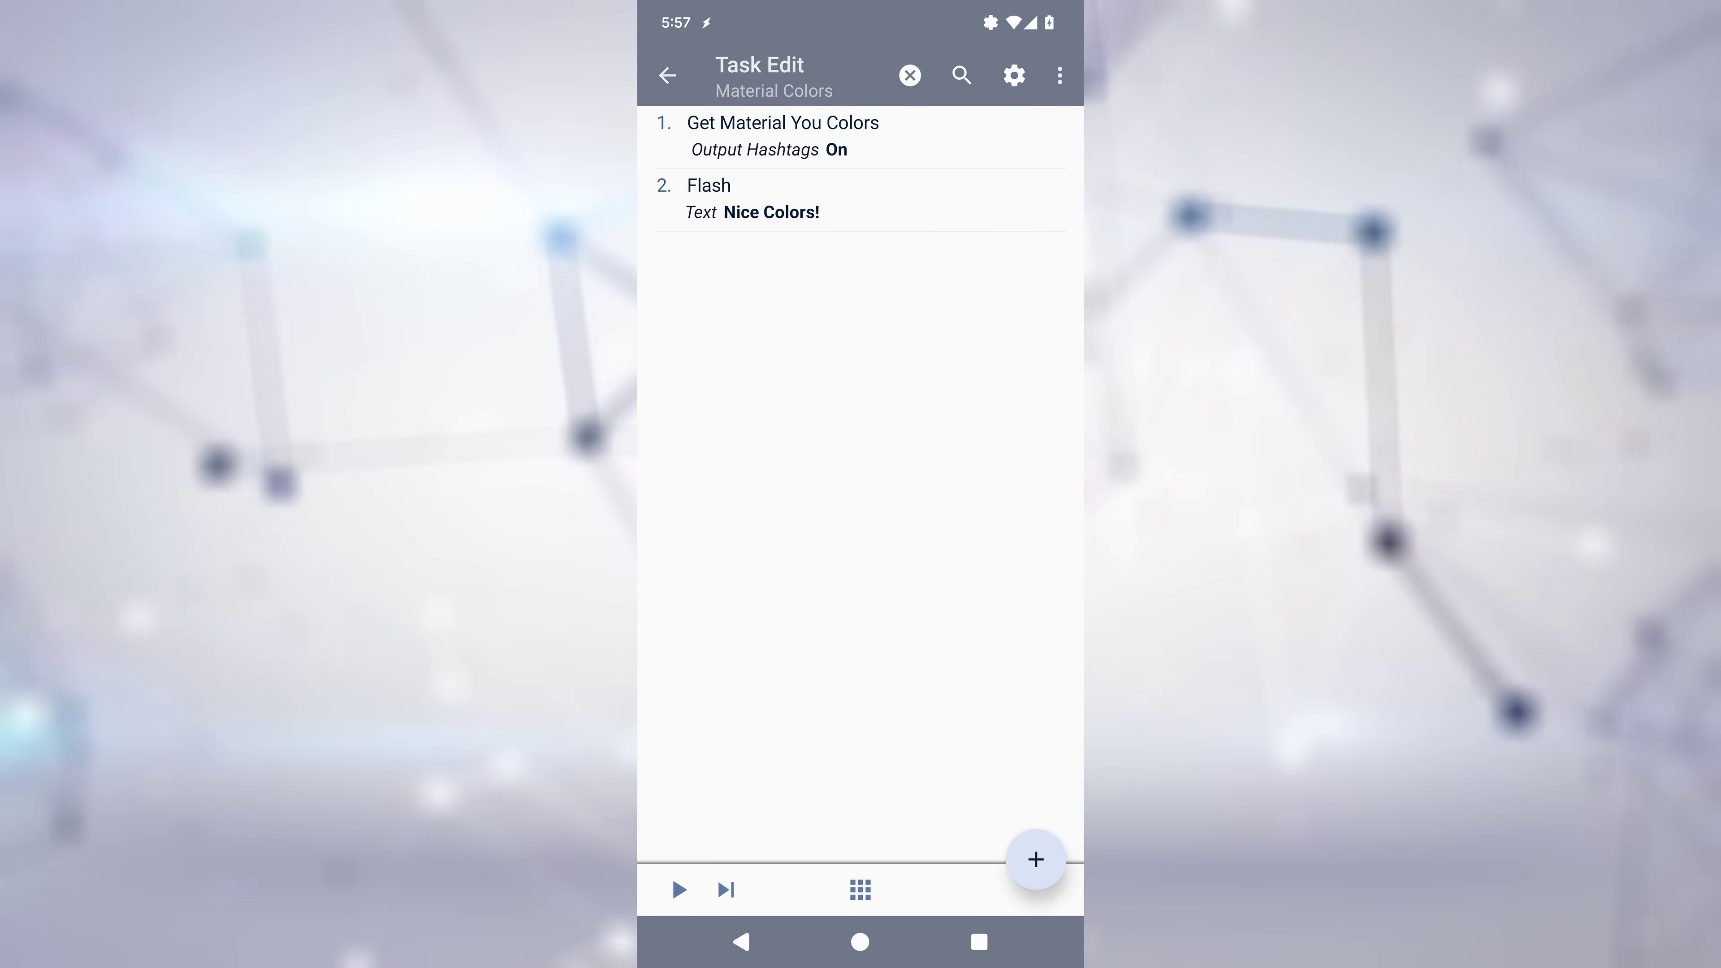